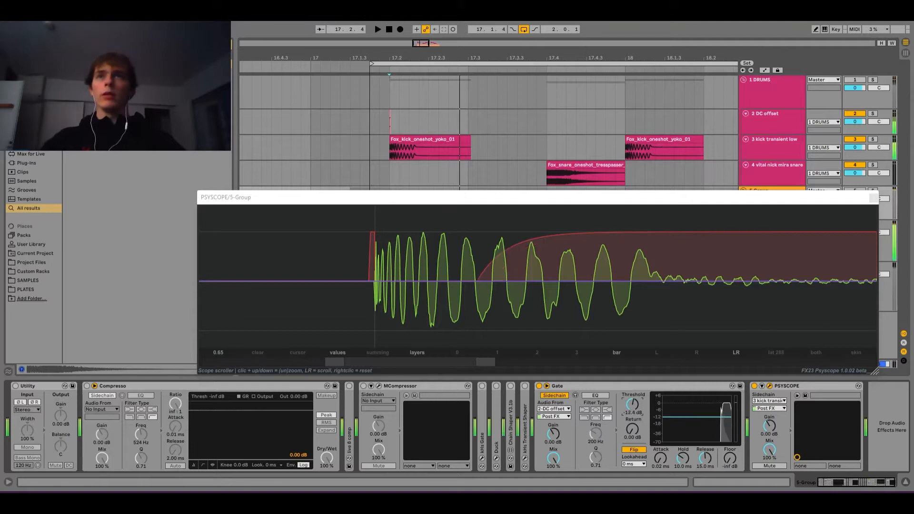
- Try Gate thresholds between about -12 and -17 dB while playing the looped kick section
left_click_drag(632, 405, 632, 399)
key("space")
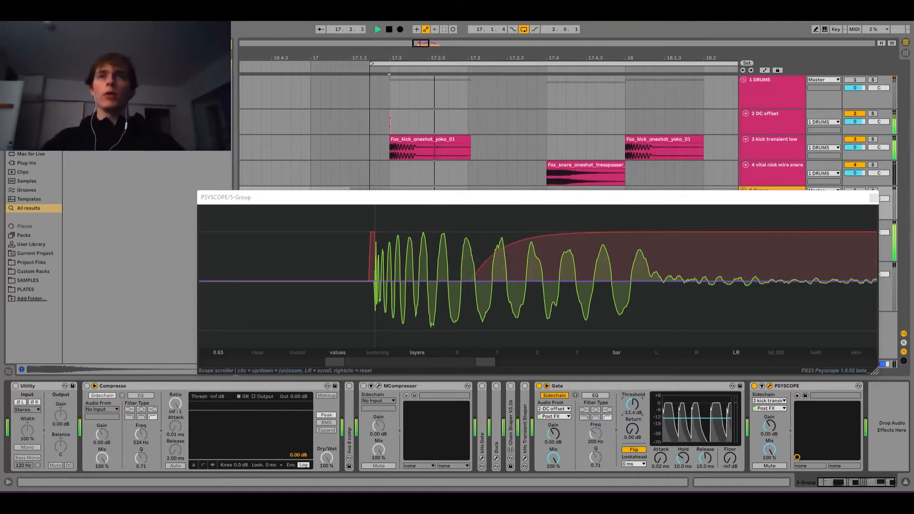
left_click_drag(632, 404, 633, 396)
key("space")
left_click(388, 127)
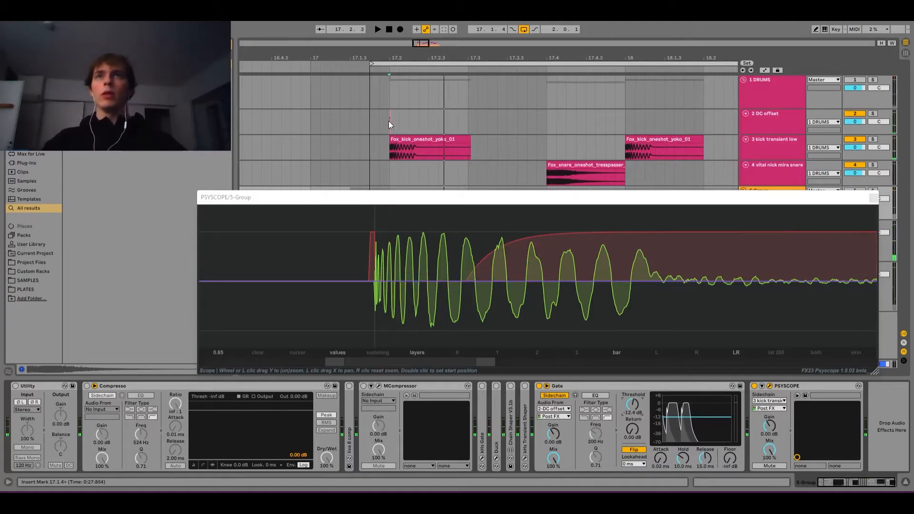
scroll(388, 124, "up", 3)
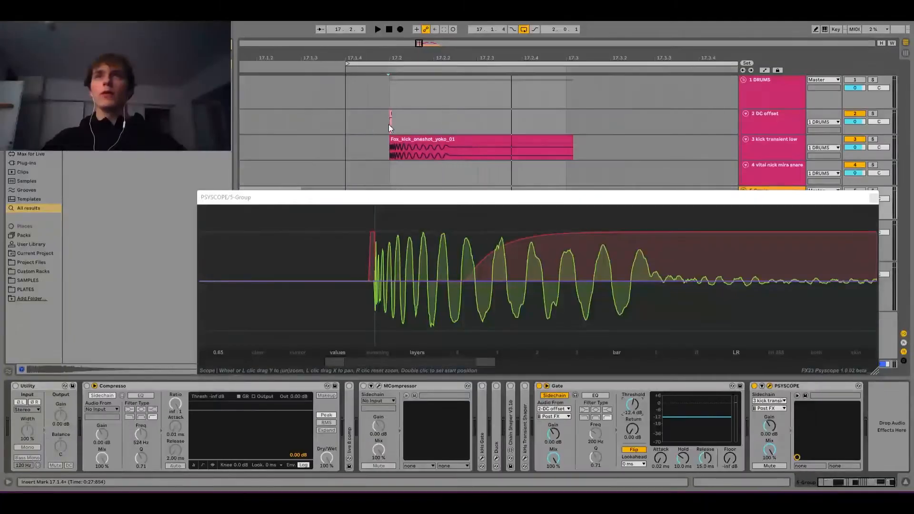
key("space")
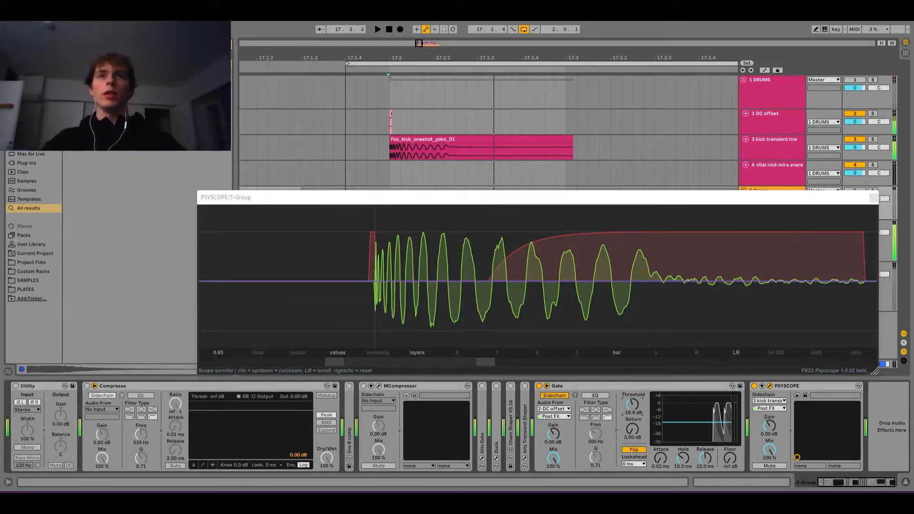
key("space")
- Set the Gate's threshold to about -16.9 dB while checking the ducking onset against the kick's transient in PSYSCOPE
left_click_drag(381, 272, 376, 324)
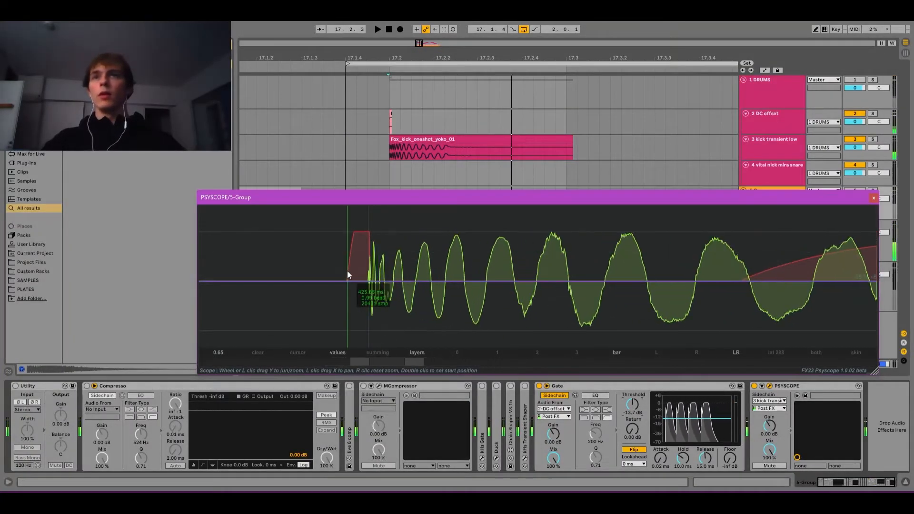
left_click_drag(347, 276, 357, 324)
left_click_drag(473, 280, 467, 323)
key("space")
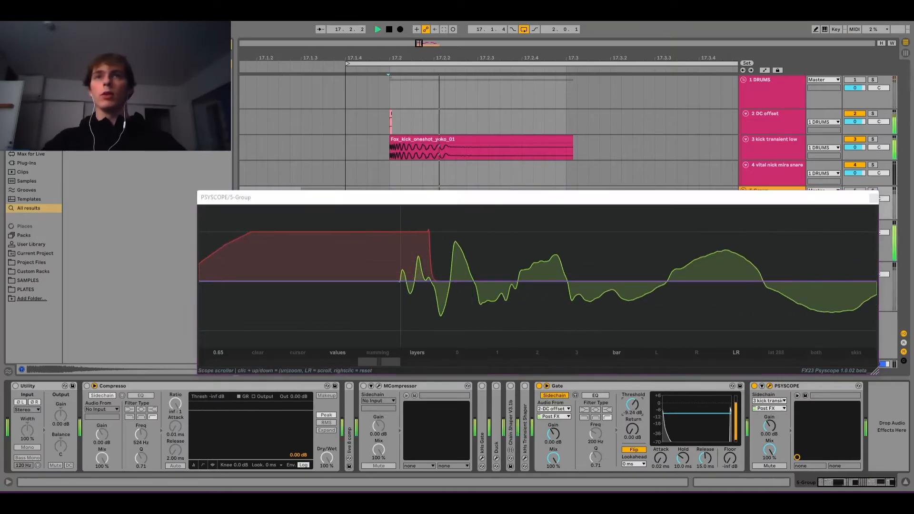
left_click_drag(632, 404, 632, 410)
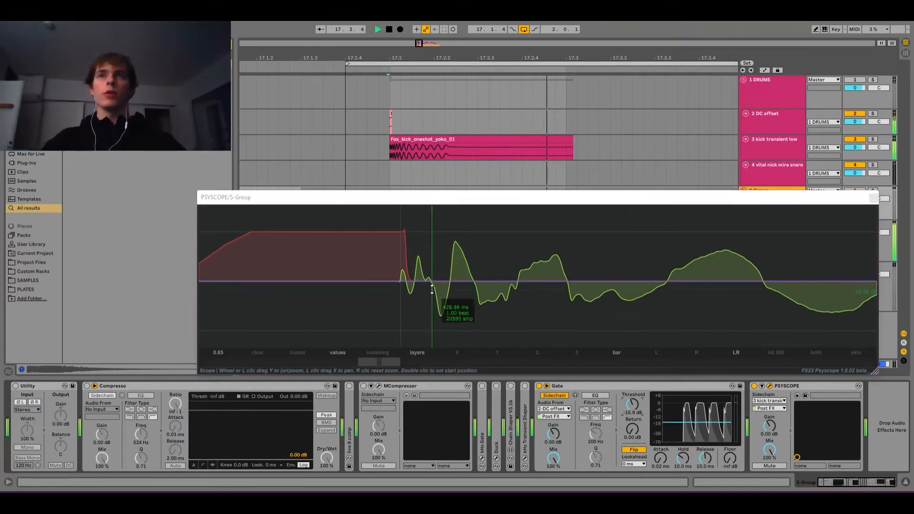
left_click_drag(430, 289, 423, 246)
key("space")
- Duplicate the Utility Gain automation dip at 17.2.1 on the 6 DC offset track and shift the copy along the timeline to 17.3.1
scroll(495, 304, "down", 3)
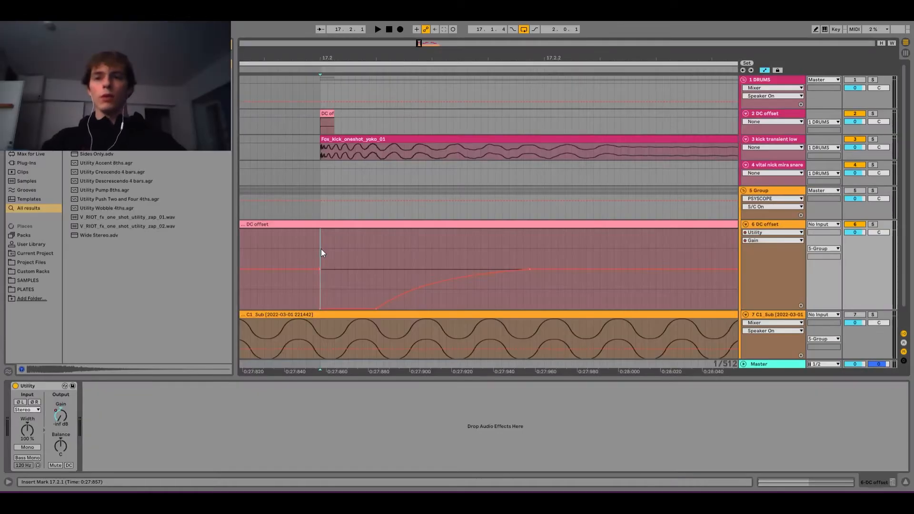
left_click_drag(321, 252, 581, 254)
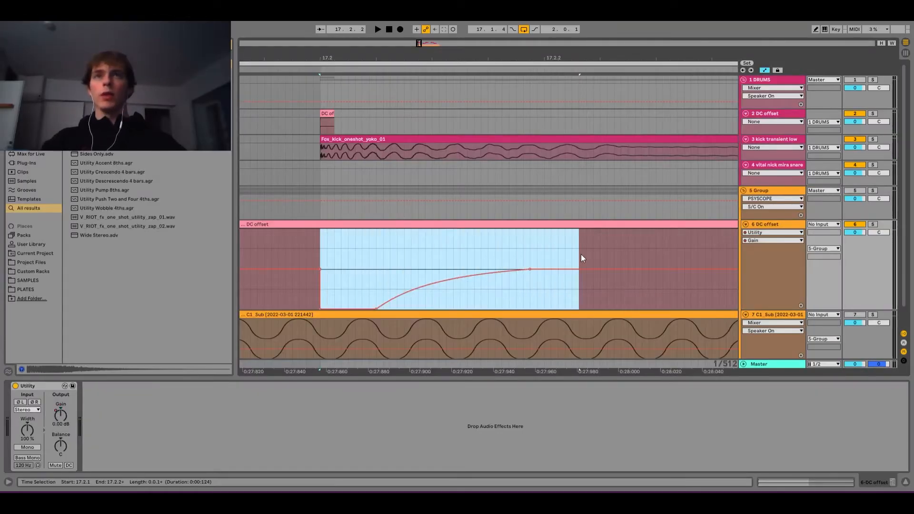
key("minus")
key("minus")
key("minus")
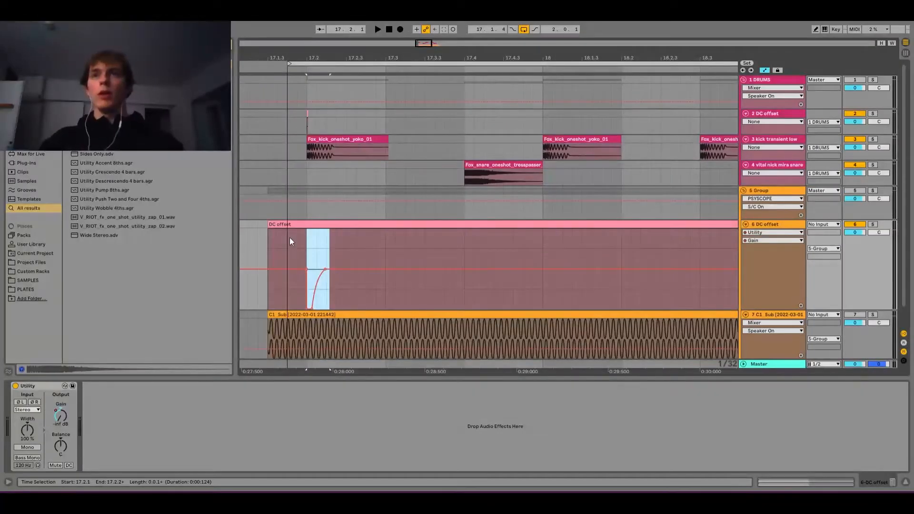
key("ctrl+d")
key("ctrl+d")
key("Right")
key("Right")
key("Right")
key("Right")
key("Right")
key("Right")
key("Right")
key("Right")
key("Right")
key("Right")
key("Right")
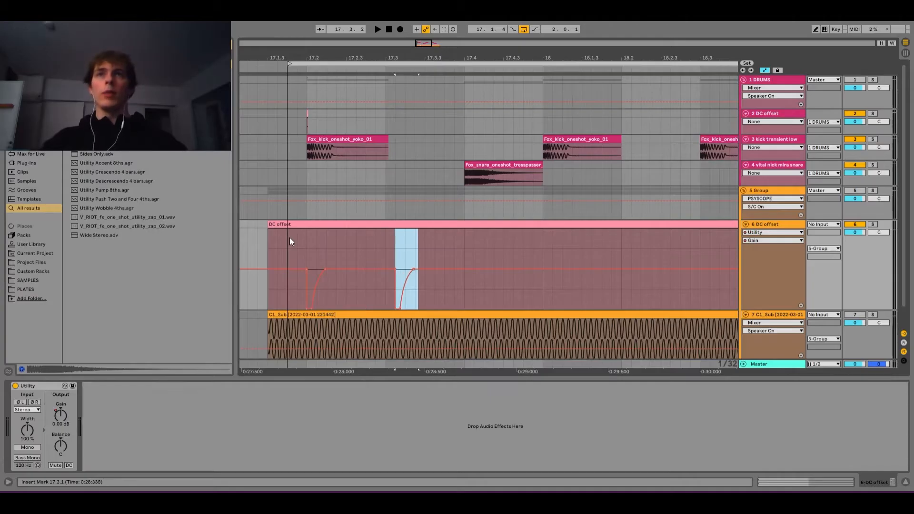
key("Right")
key("Right")
key("Right")
key("Right")
key("Right")
key("Right")
key("Right")
key("Right")
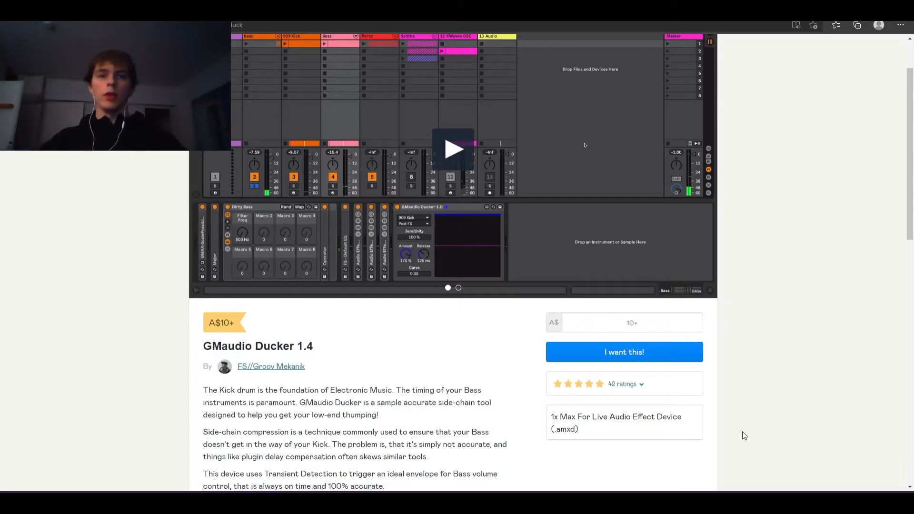
- Review the GMaudio Ducker 1.4 and LASER sidechain plug-in pages in the browser and return to Ableton Live
scroll(744, 436, "down", 3)
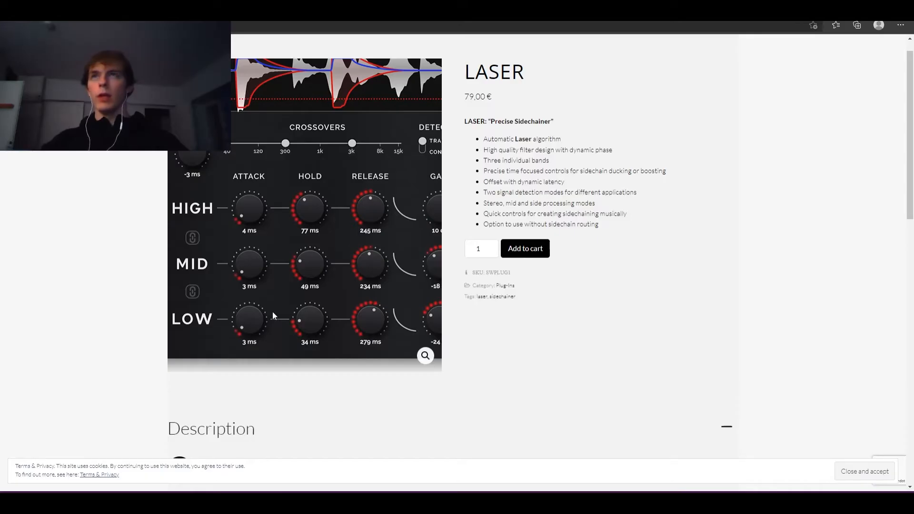
key("alt+Tab")
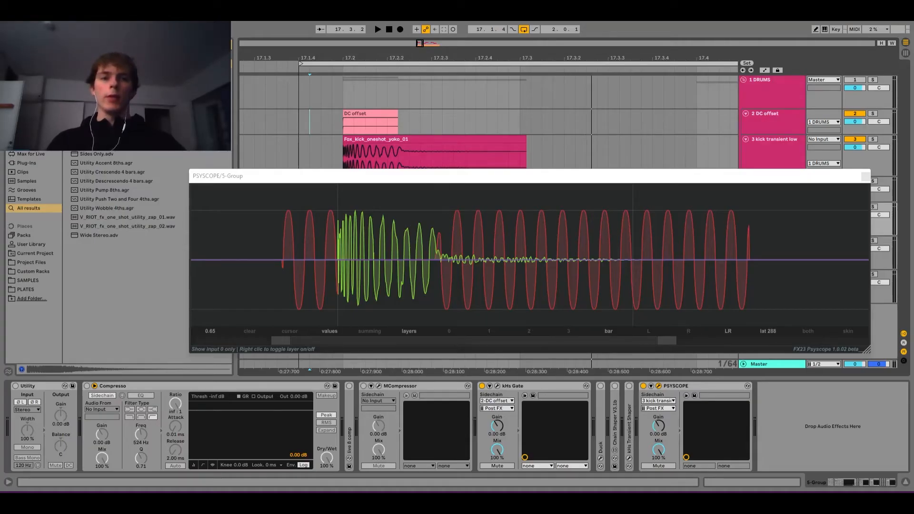
- Examine in PSYSCOPE how the ducked sub lines up with the start and tail of the kick
mouse_move(476, 265)
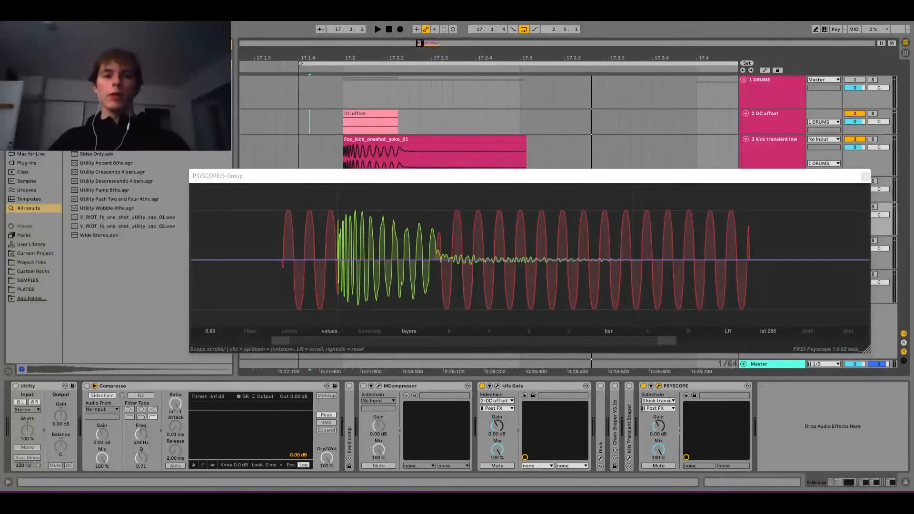
left_click_drag(338, 255, 382, 269)
left_click_drag(448, 257, 431, 167)
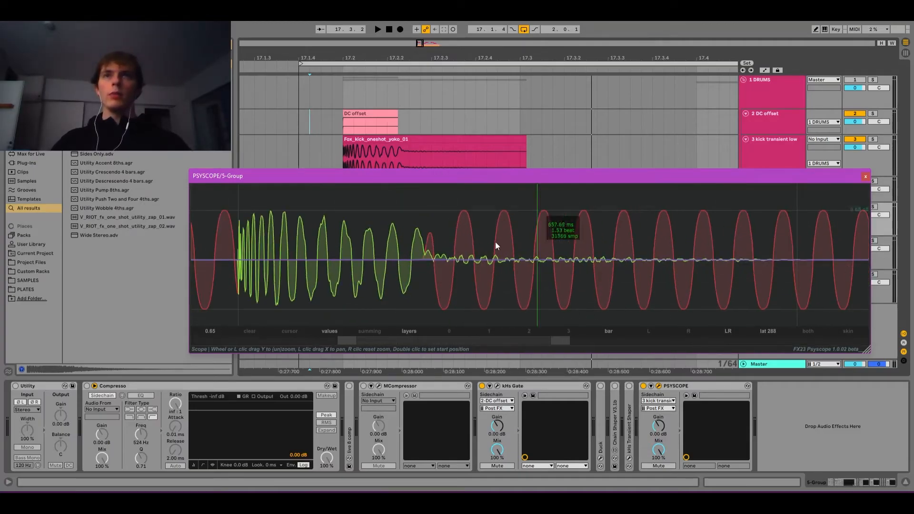
left_click_drag(372, 340, 338, 358)
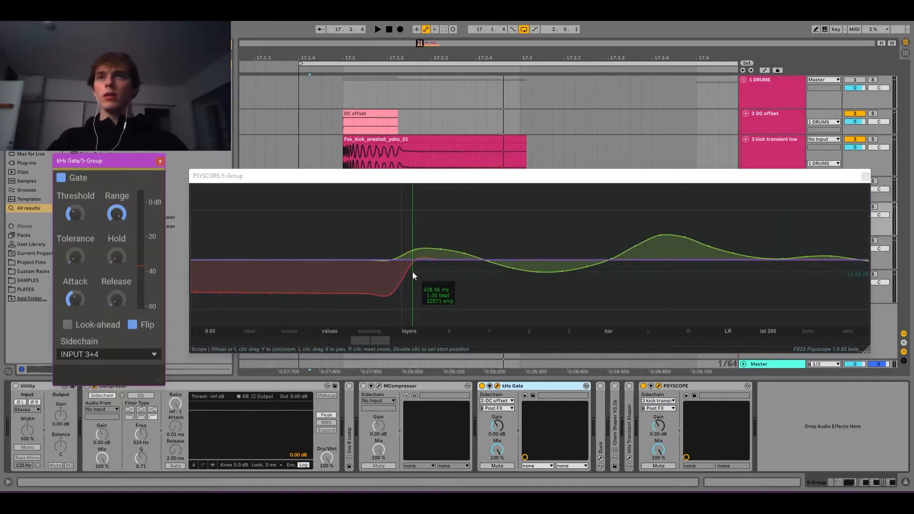
- Enable Look-ahead in kHs Gate, set its Release to 5 ms and play the loop
left_click_drag(412, 273, 397, 243)
left_click(70, 319)
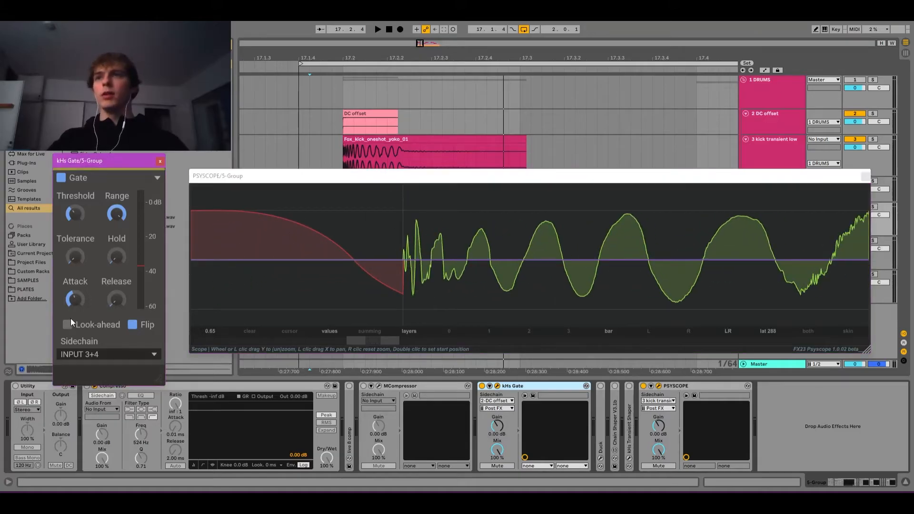
double_click(116, 299)
type("5ms")
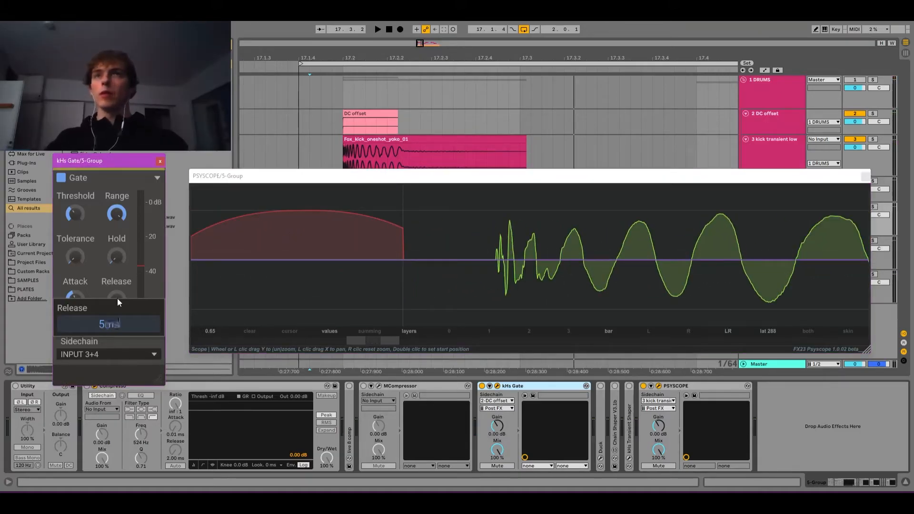
key("Return")
key("space")
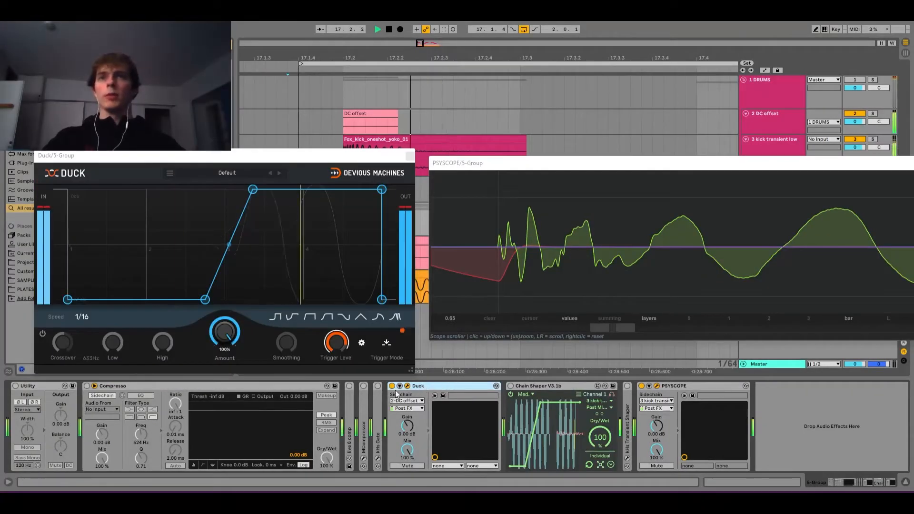
- Compare Chain Shaper with Duck by swapping which of the two devices is active and playing the loop with each
left_click(392, 386)
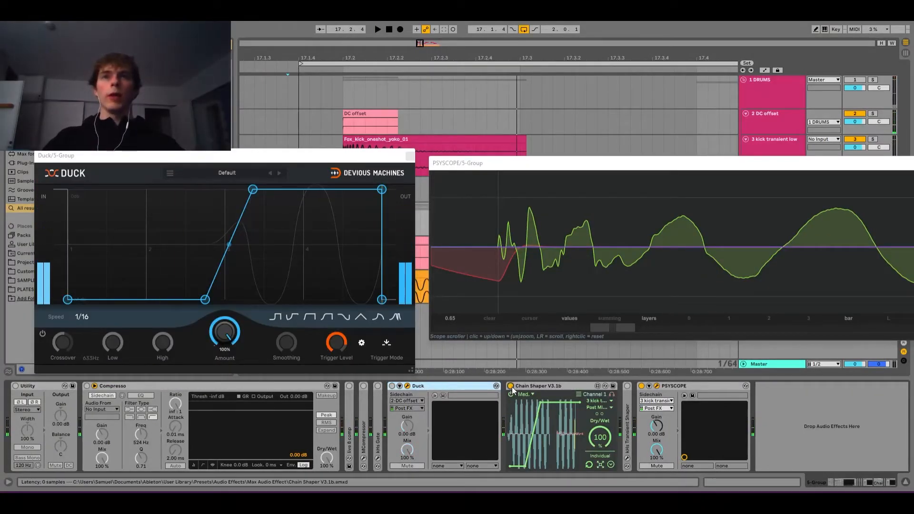
left_click(510, 385)
key("space")
key("space")
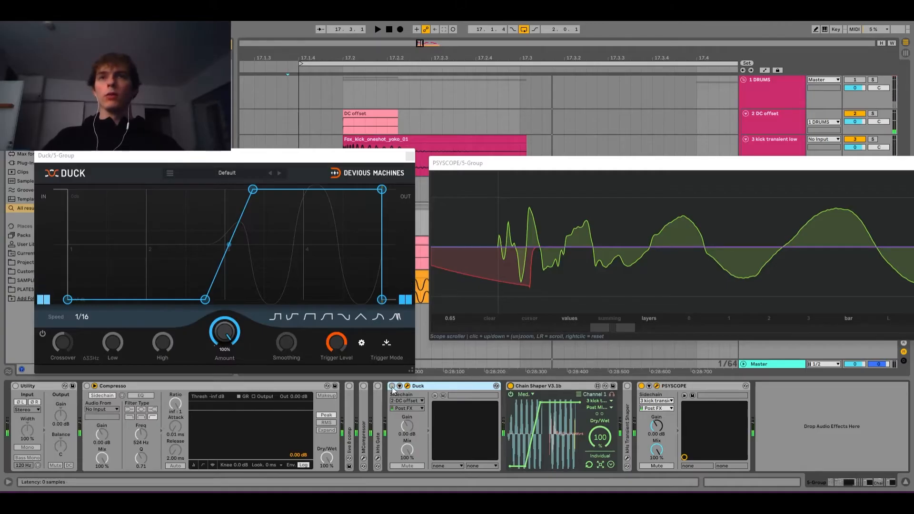
left_click(511, 386)
left_click(391, 386)
key("space")
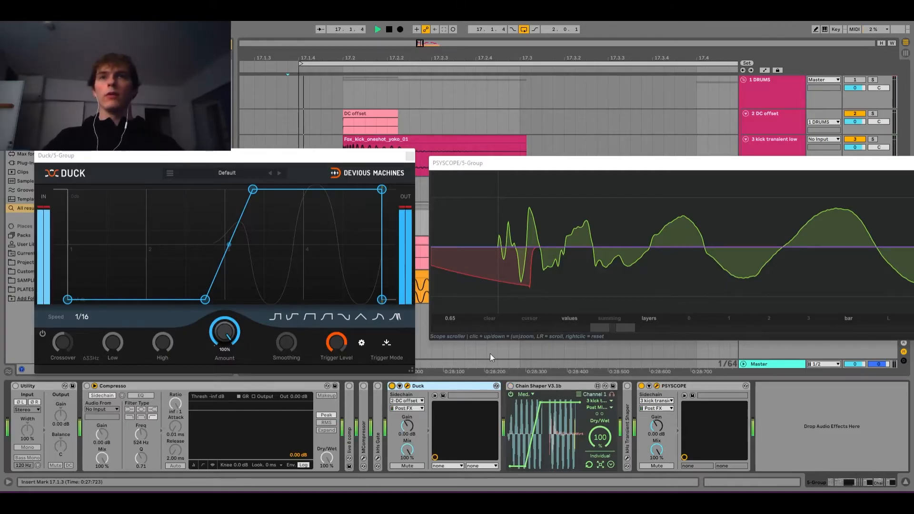
key("space")
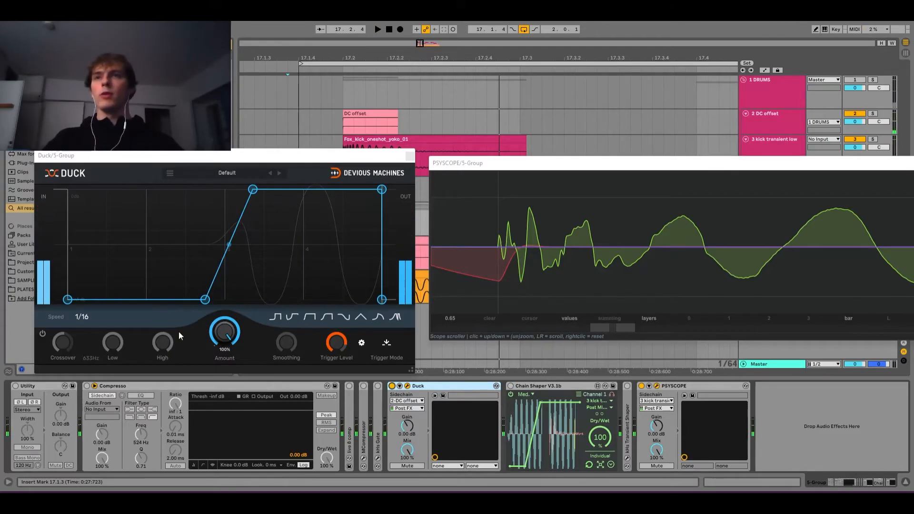
- Set the Lookahead in Duck's trigger settings to 5 ms
left_click(333, 342)
left_click(361, 342)
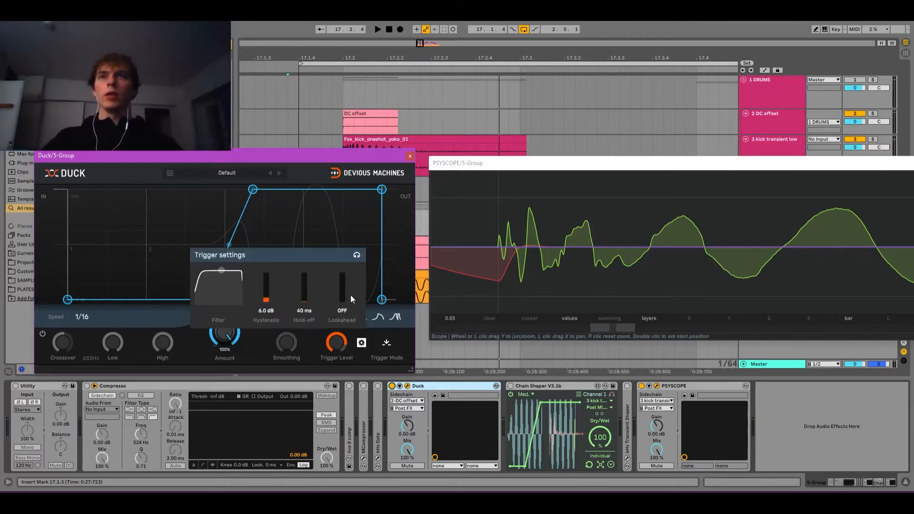
left_click_drag(340, 299, 344, 287)
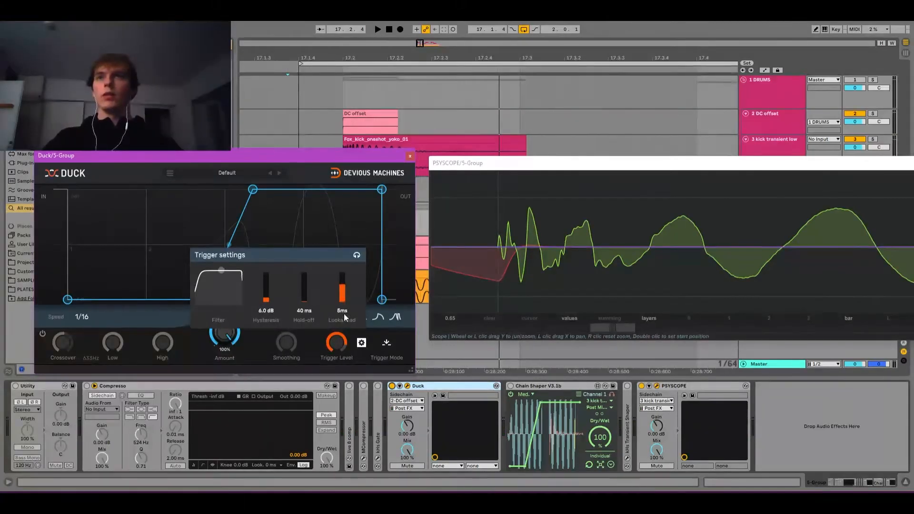
- Restart the Duck device, play the loop and inspect its ducking onset against the kick's transient in PSYSCOPE
left_click(407, 386)
left_click(392, 386)
left_click(392, 386)
key("space")
key("space")
left_click_drag(621, 273, 569, 262)
scroll(733, 247, "down", 3)
left_click_drag(733, 248, 655, 260)
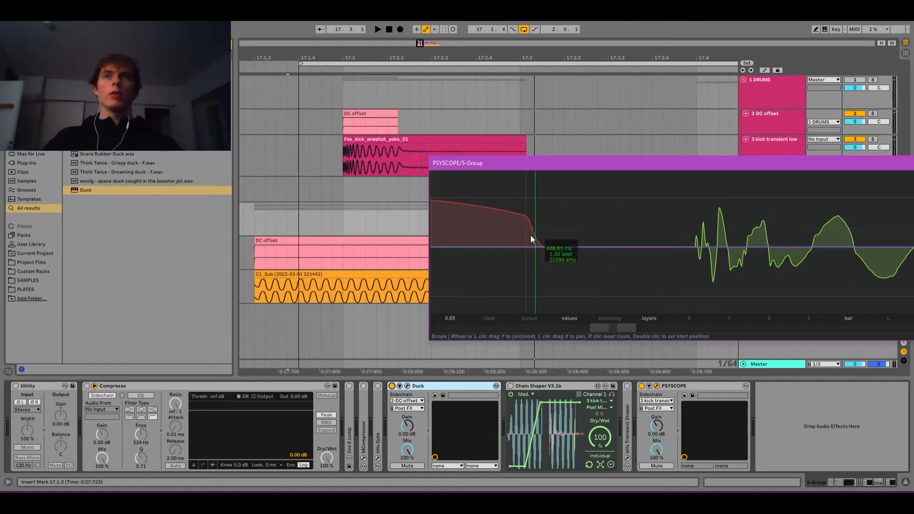
- Raise Duck's Smoothing slightly and play the loop with Chain Shaper active in place of Duck
left_click(407, 386)
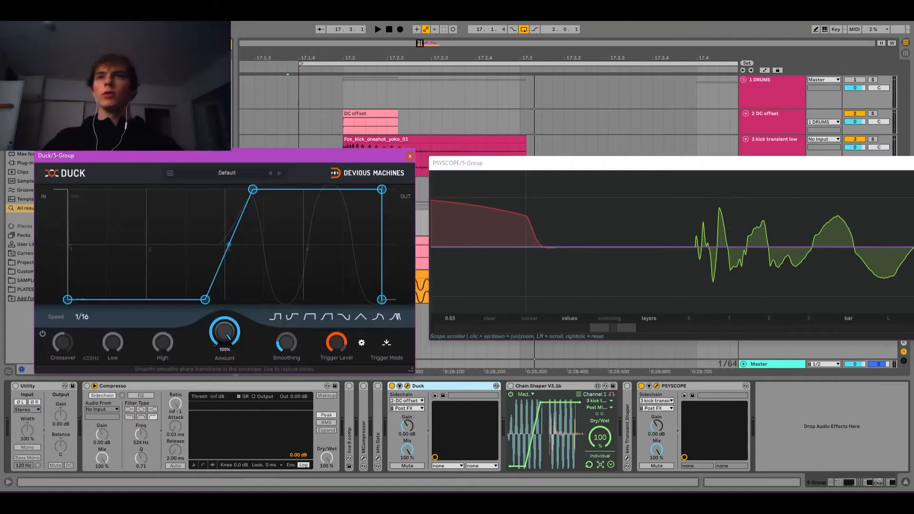
key("space")
key("space")
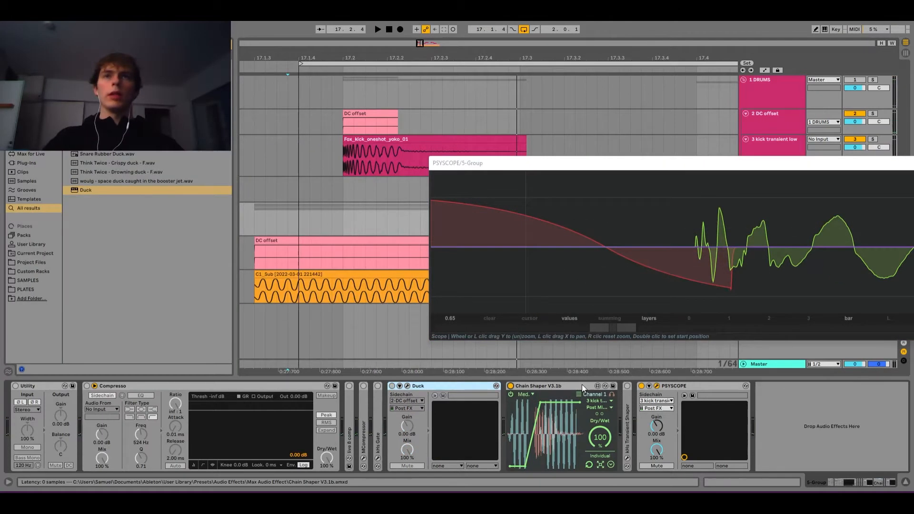
- Set Chain Shaper's Lookahead to 6.00 ms and Smooth Clicks to 20 in its settings
left_click(579, 395)
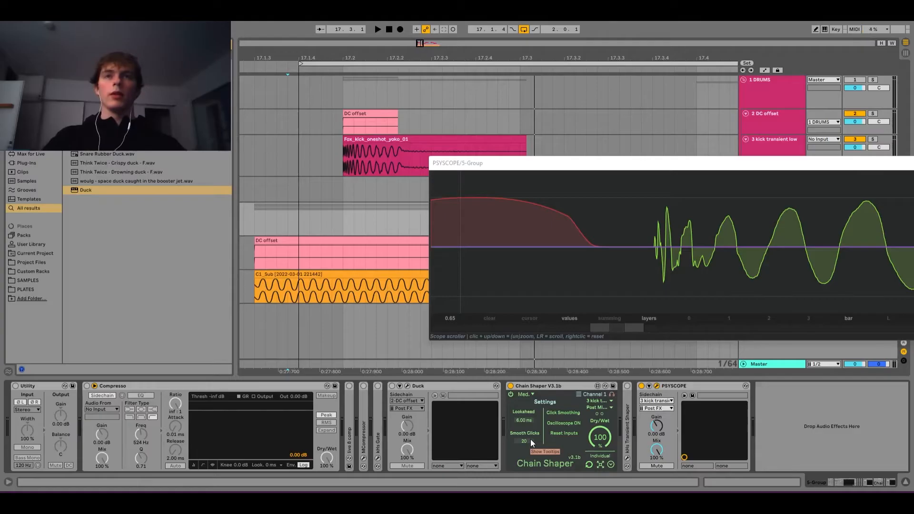
left_click(579, 394)
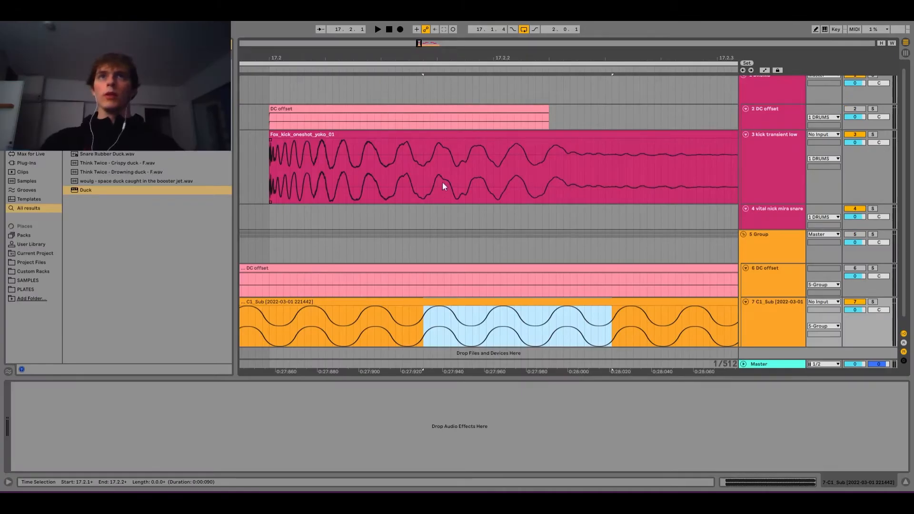
- Compare the kick's full body and final cycles with the matching sub cycles on the timeline using time selections
left_click_drag(267, 163, 578, 162)
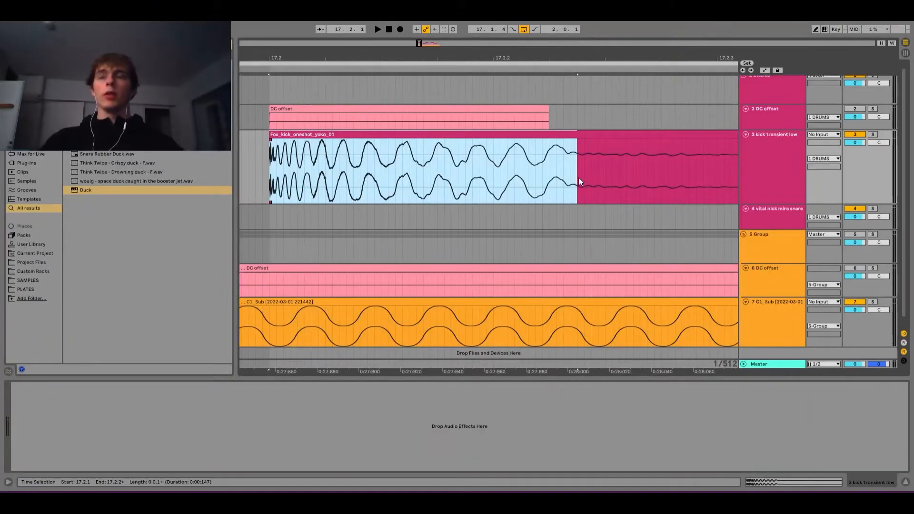
left_click_drag(578, 178, 405, 176)
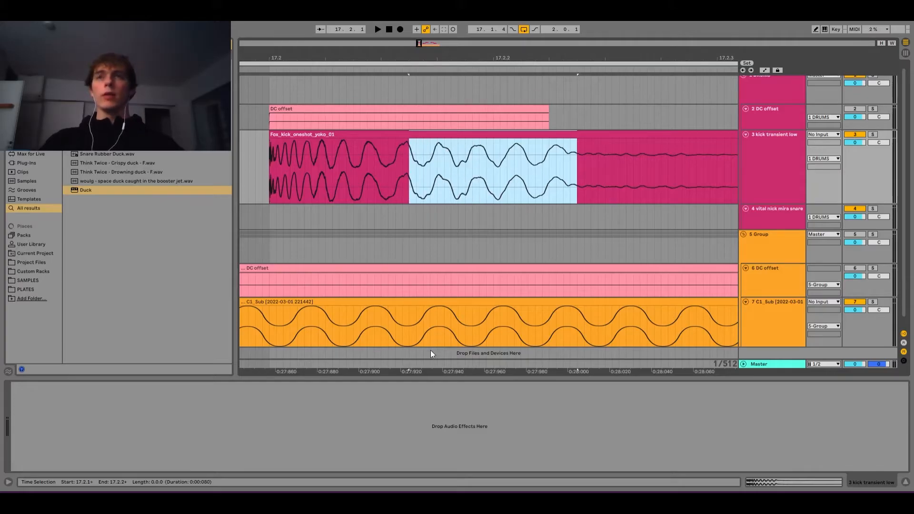
left_click_drag(439, 332, 648, 317)
mouse_move(562, 323)
left_mouse_down()
mouse_move(532, 180)
mouse_move(521, 186)
left_mouse_up()
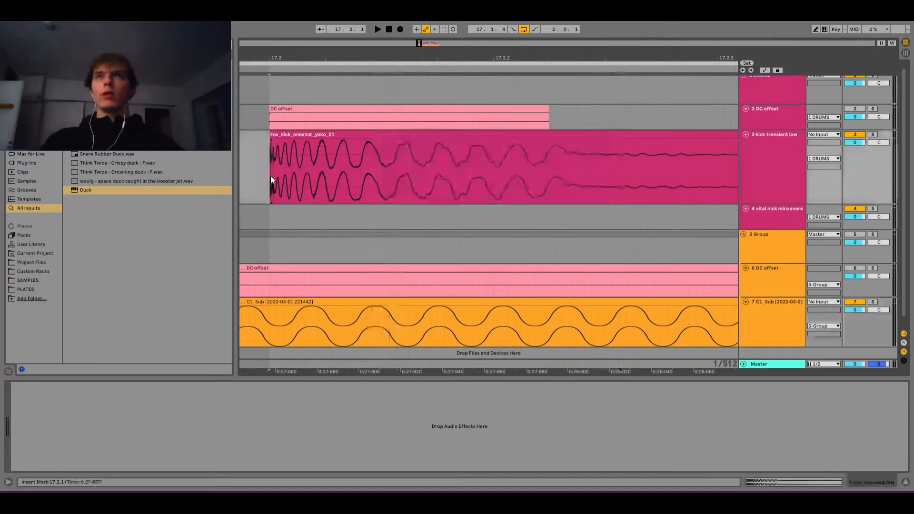
scroll(276, 178, "down", 3)
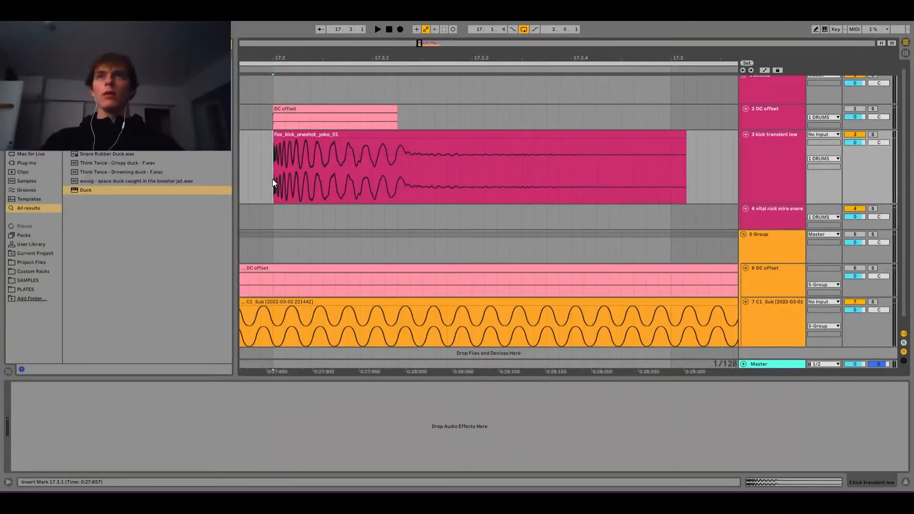
- Mark the kick's length with a time selection and play the loop from just before the kick
left_click_drag(273, 179, 496, 179)
left_click(261, 173)
key("space")
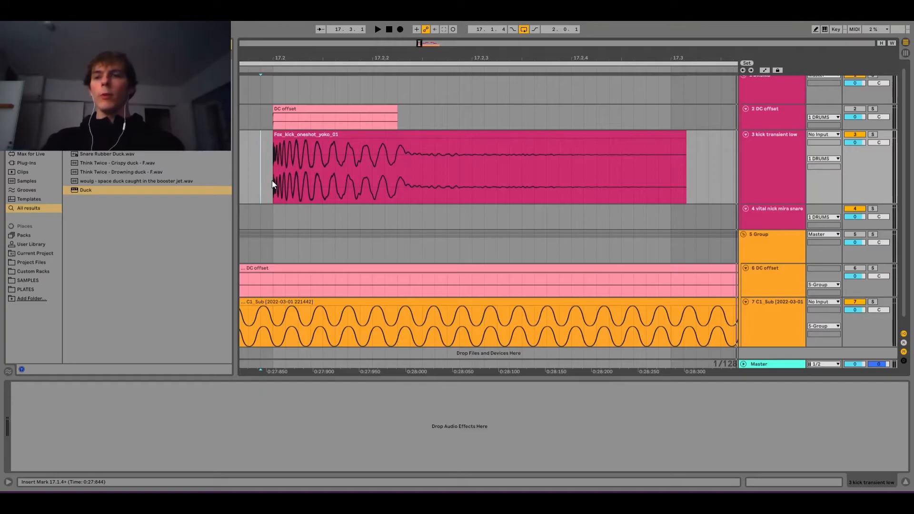
- Add MRatioMB to the kick track, lower the boundary between its two bands and set the crossover type to Linear-phase
key("ctrl+f")
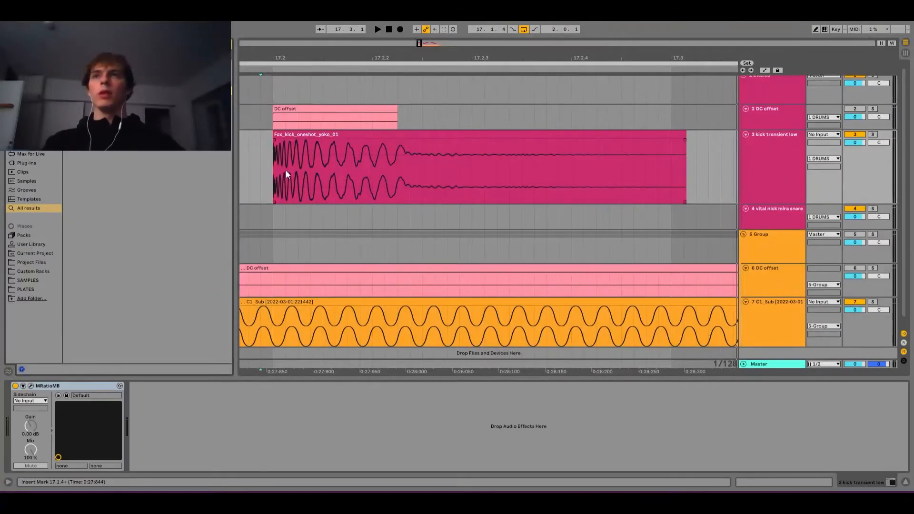
left_click_drag(290, 264, 299, 263)
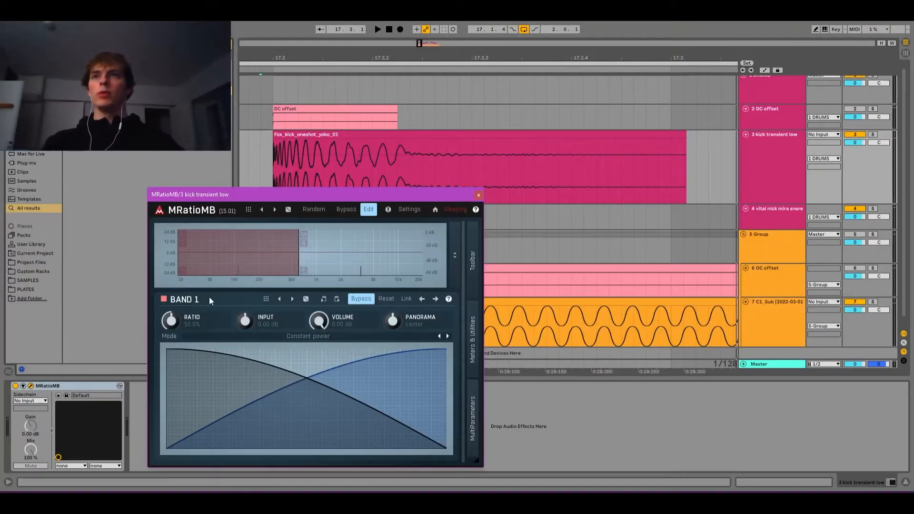
left_click(335, 298)
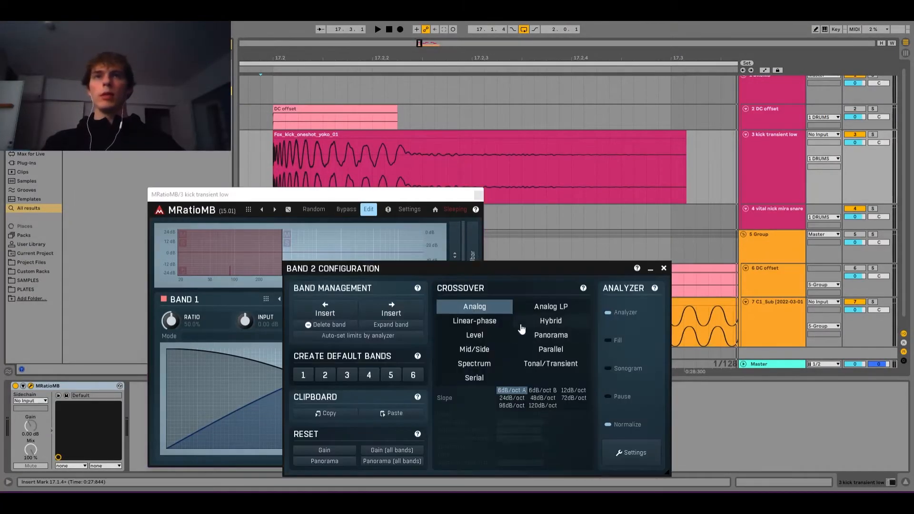
left_click(472, 322)
left_click(664, 268)
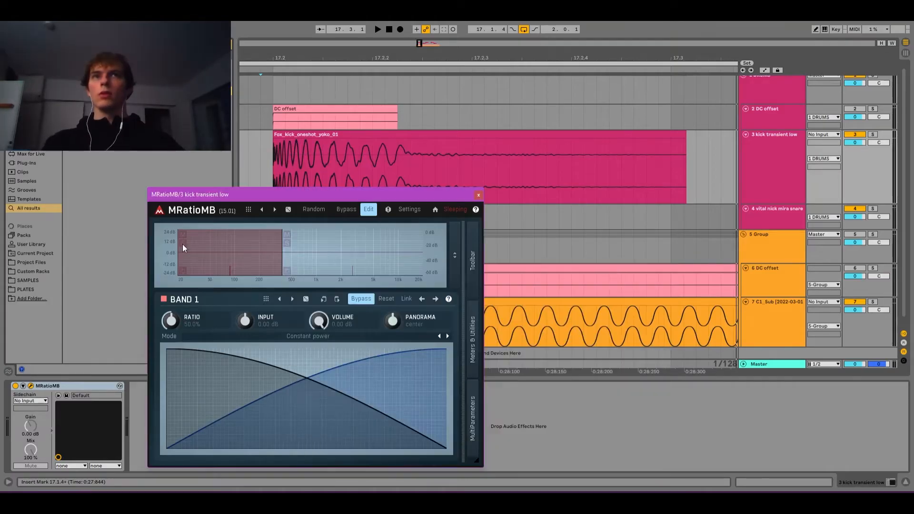
- Split the kick into low and high tracks by soloing MRatioMB's low band on the original and its high band on a duplicate
left_click(183, 244)
left_click(478, 195)
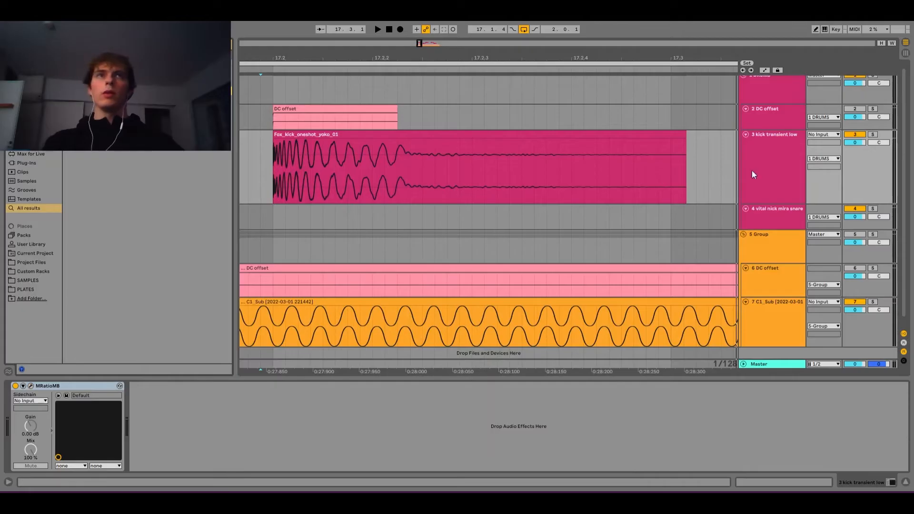
left_click(754, 172)
key("ctrl+d")
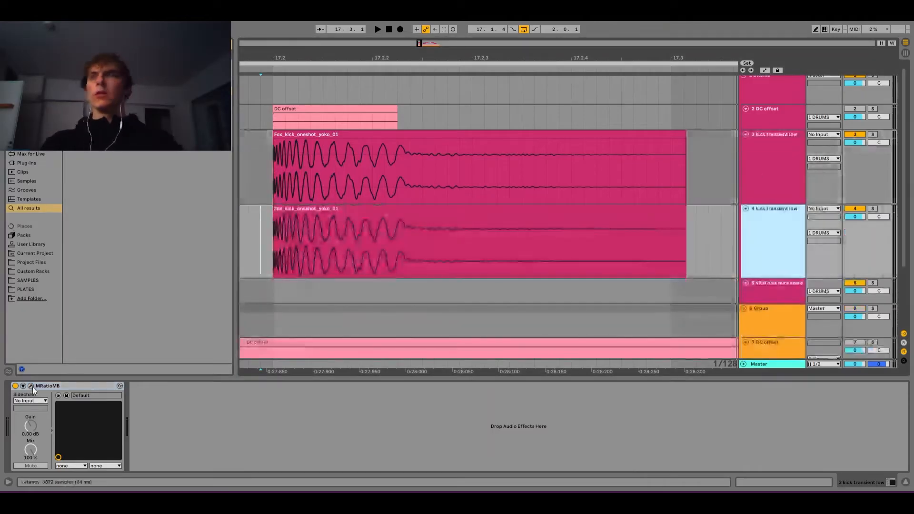
left_click(287, 243)
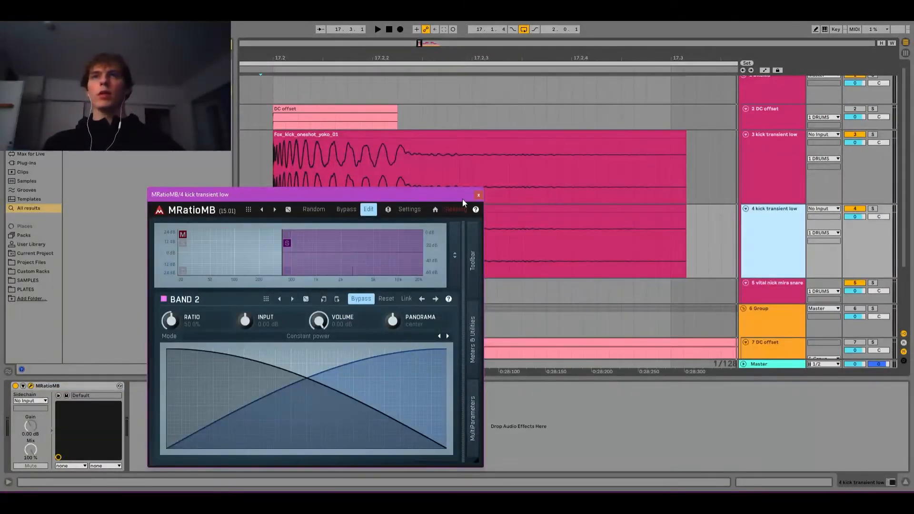
left_click(478, 196)
- Freeze and flatten both kick transient low tracks together
right_click(762, 178)
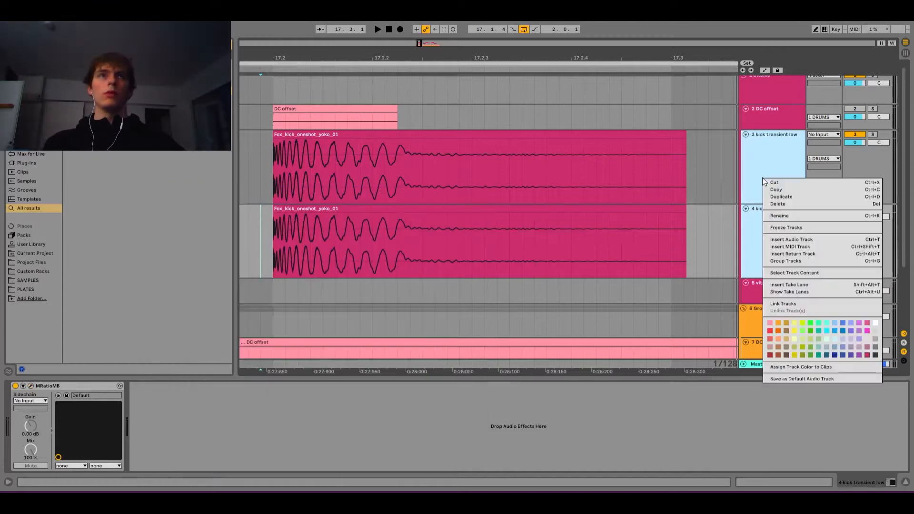
left_click(798, 226)
right_click(772, 171)
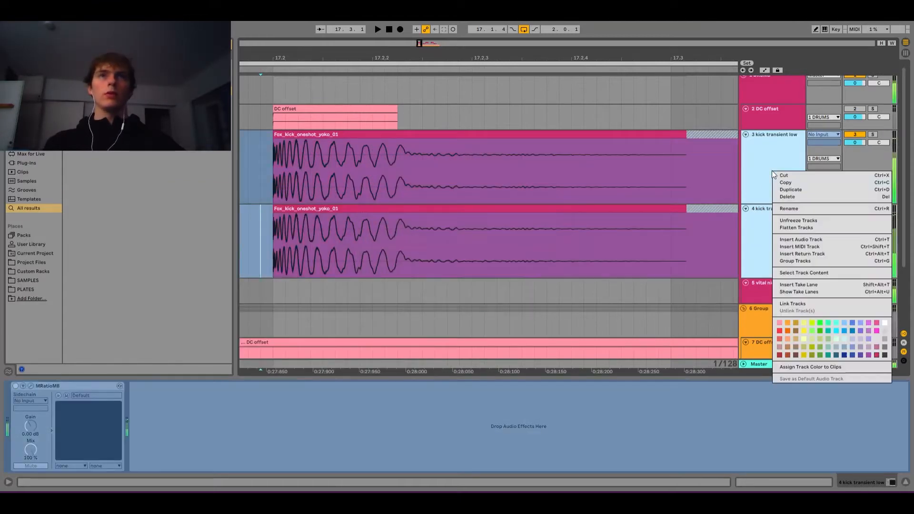
left_click(792, 228)
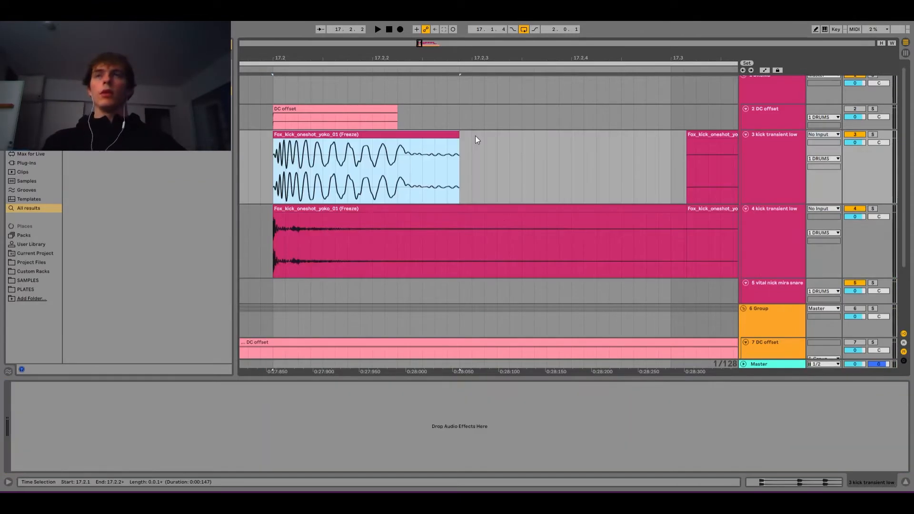
- Trim the end of the flattened low kick clip so that it is about 74 ms long
left_click_drag(459, 143, 371, 151)
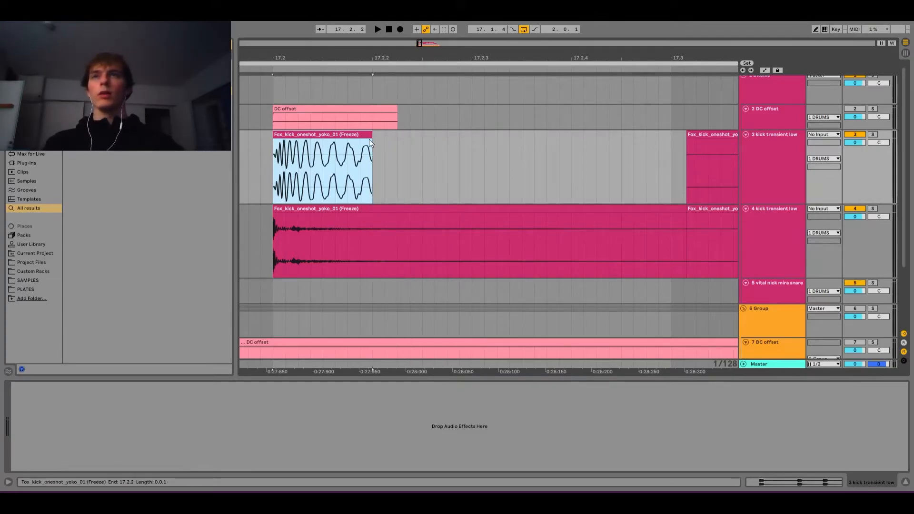
left_click(274, 162)
scroll(285, 162, "up", 2)
left_click_drag(480, 142, 413, 144)
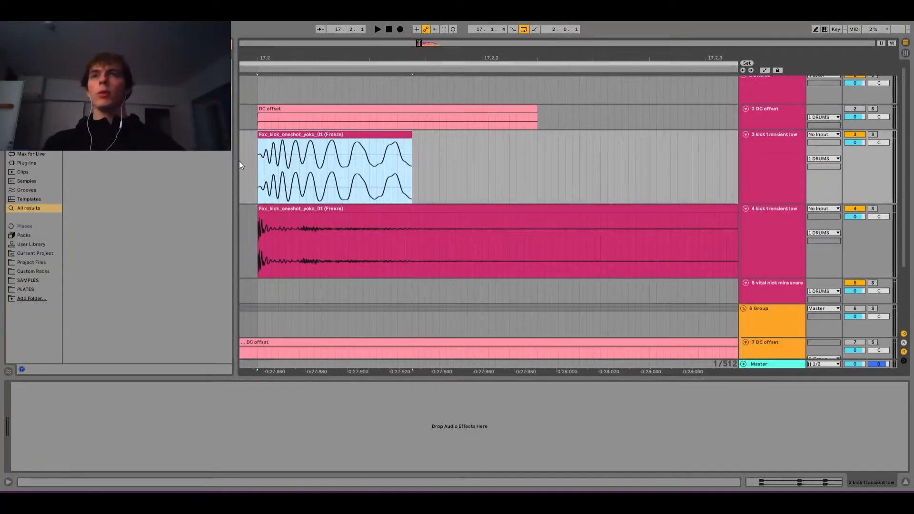
left_click_drag(256, 163, 411, 170)
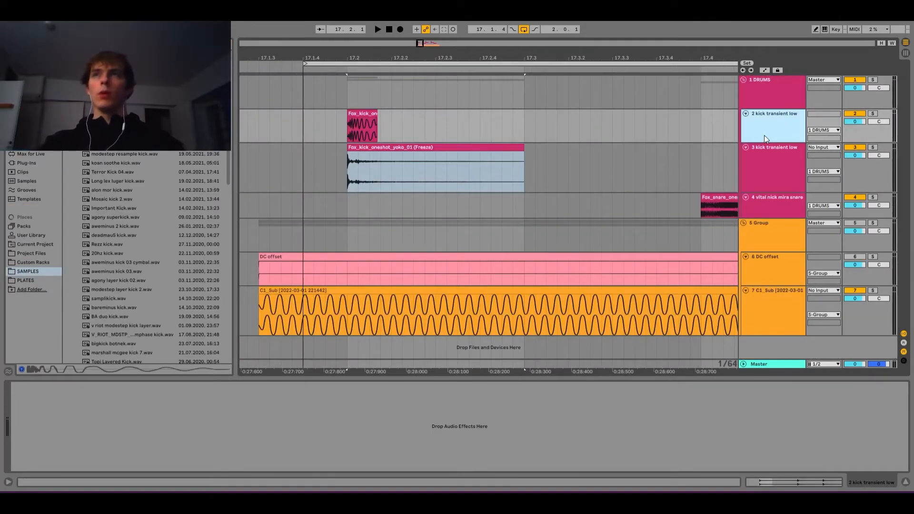
- Add a boog kick 01 track above the kick tracks and flatten its MWaveShaper curve at 0 dB for constant full level
key("ctrl+t")
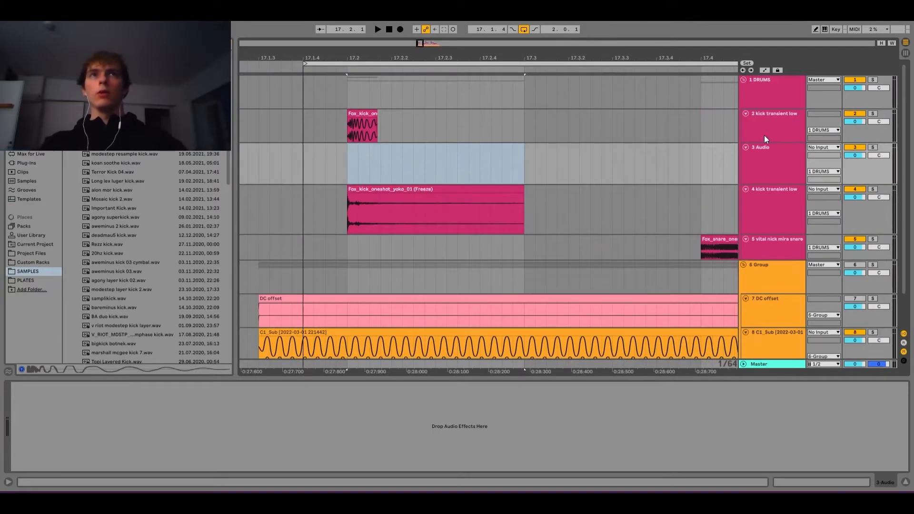
left_click_drag(781, 160, 767, 123)
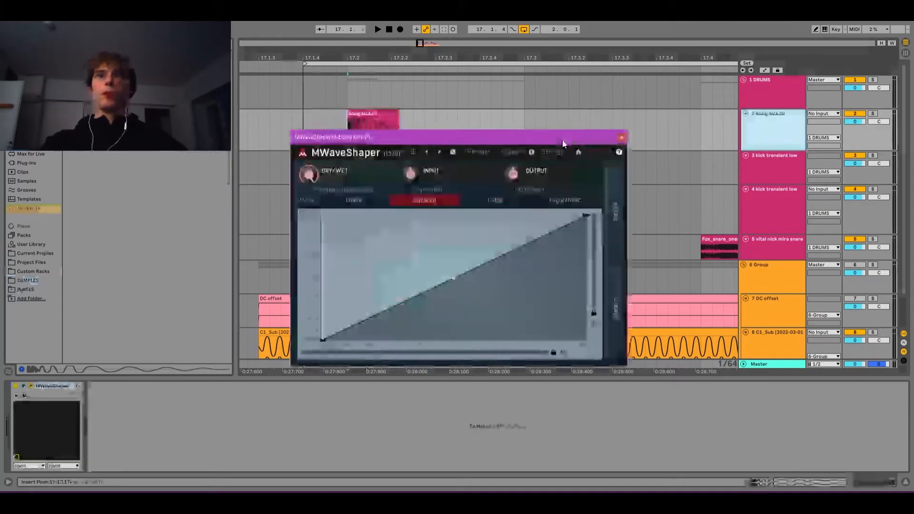
left_click_drag(389, 135, 430, 174)
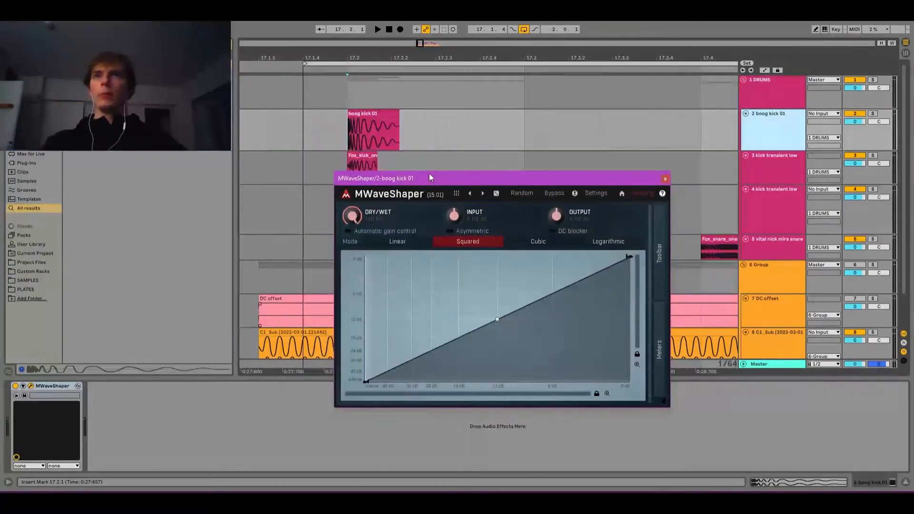
left_click_drag(446, 290, 351, 257)
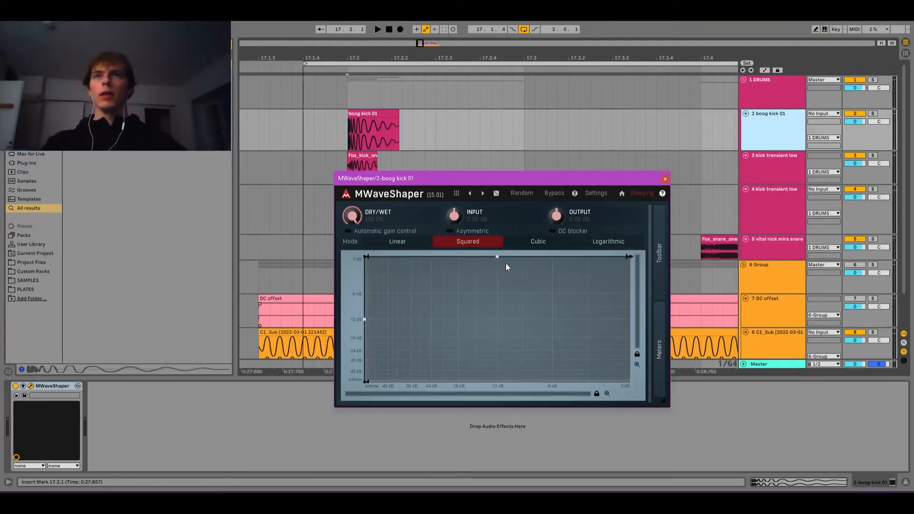
left_click(665, 179)
- Freeze and flatten the boog kick 01 track
right_click(776, 138)
left_click(812, 193)
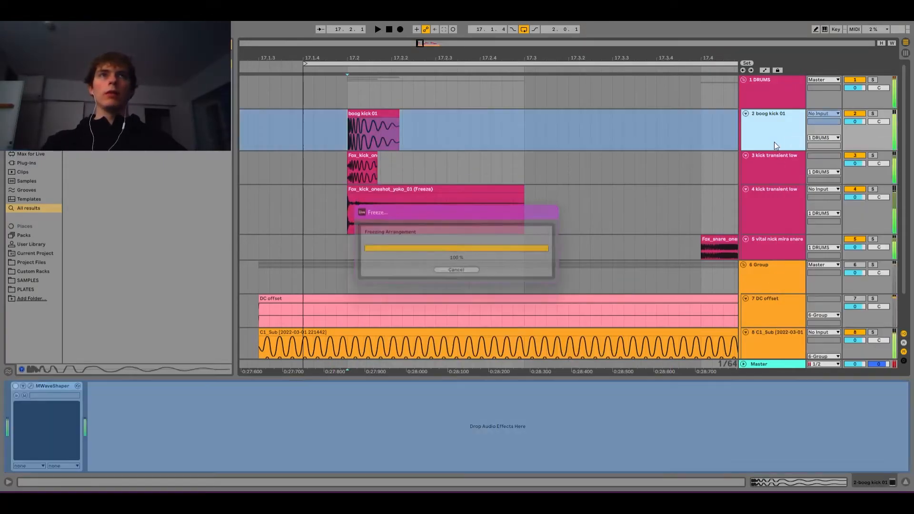
right_click(774, 142)
left_click(820, 215)
- Delete the boog kick's freeze tail and trim its clip to end about 10 ms before the low kick clip
scroll(346, 129, "up", 5)
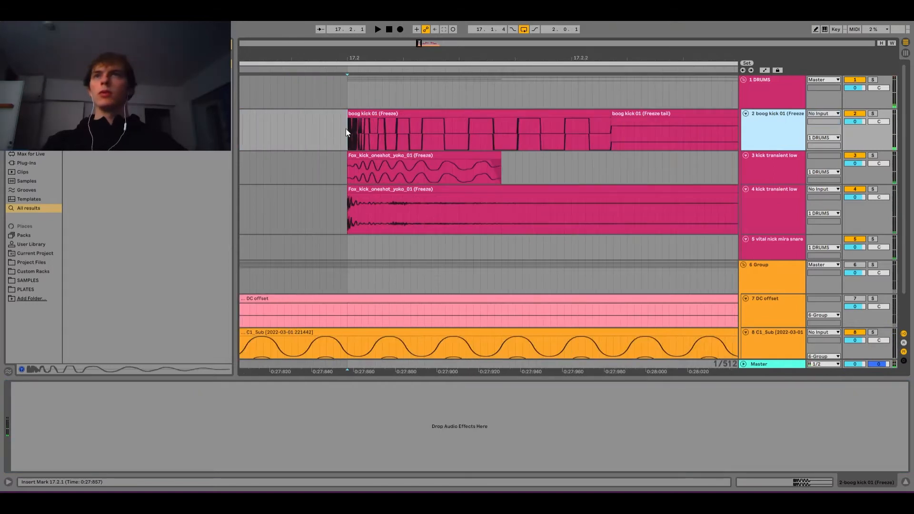
left_click(629, 114)
key("Delete")
left_click(501, 140)
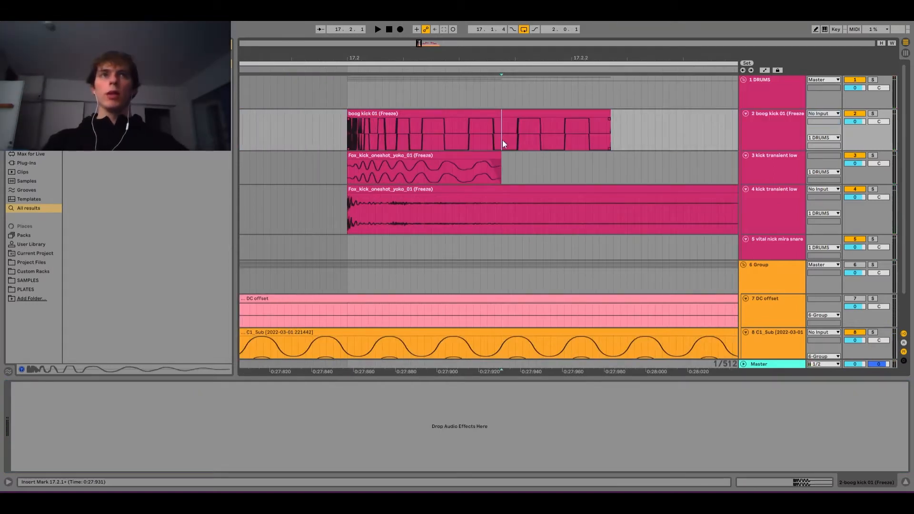
key("ctrl+e")
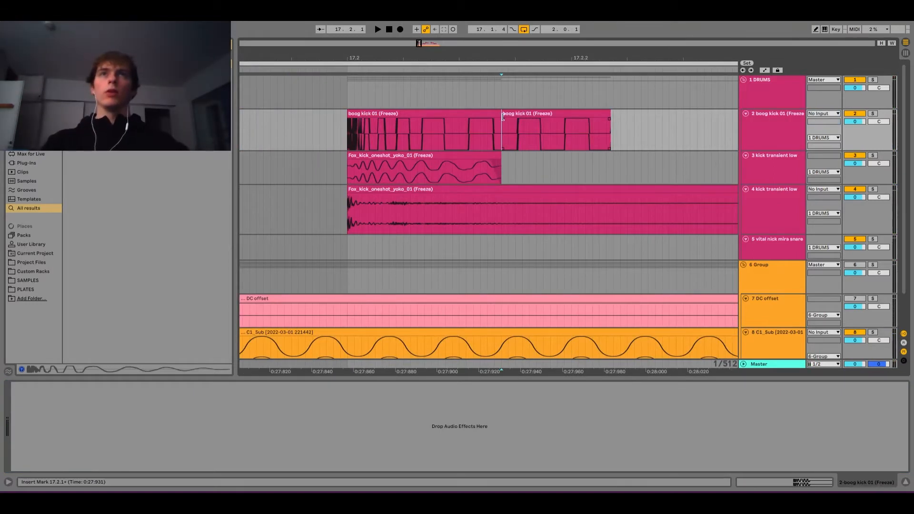
left_click(506, 118)
key("Delete")
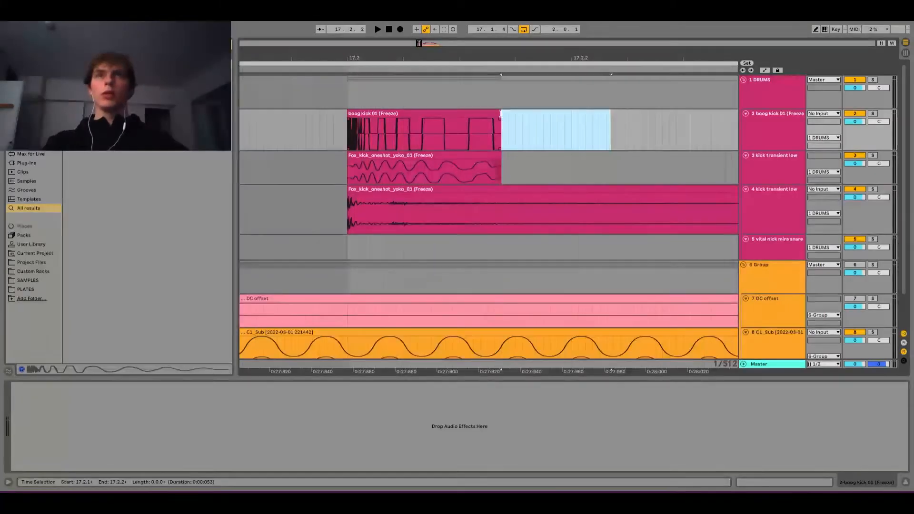
left_click_drag(500, 120, 481, 134)
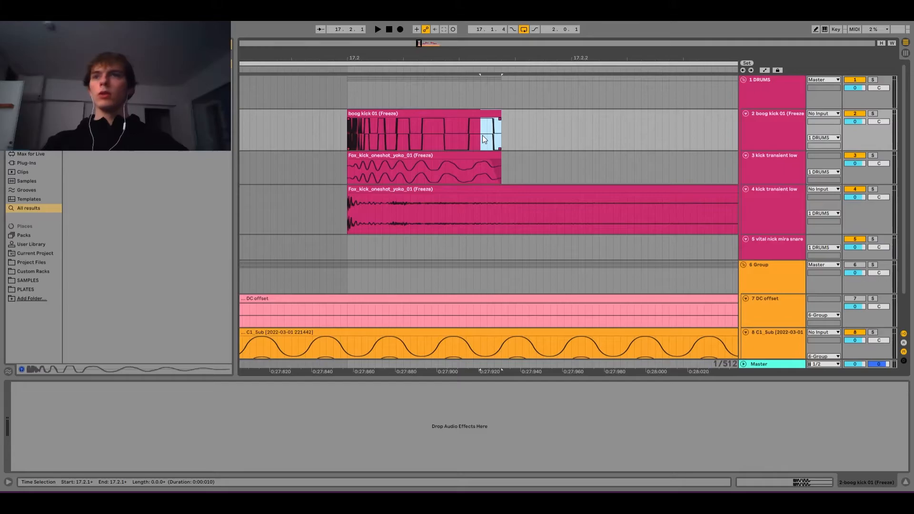
key("Delete")
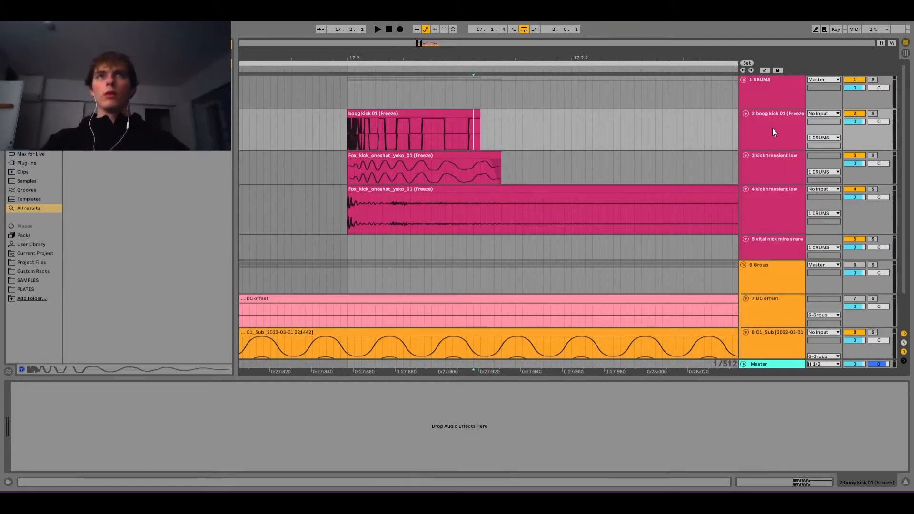
- Link the boog kick and the two kick transient tracks, and mute the boog kick track
left_click(765, 213, "shift")
right_click(765, 213)
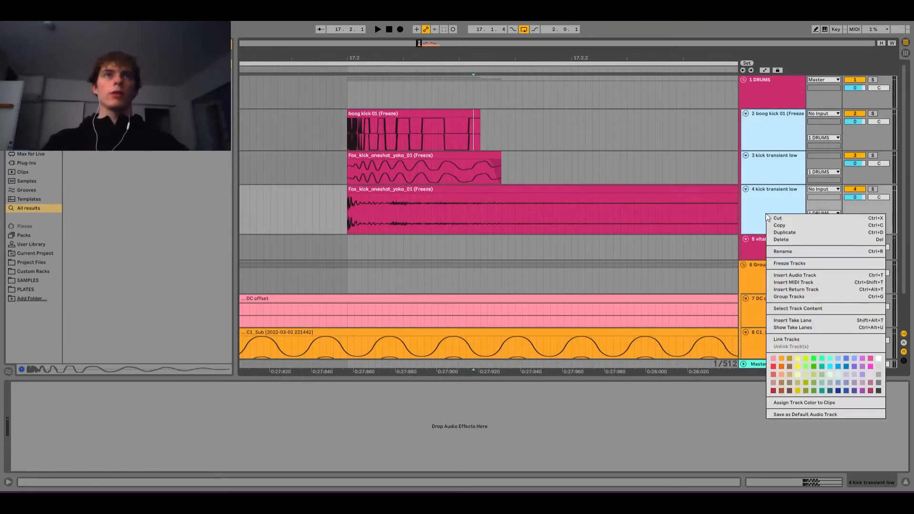
left_click(798, 339)
key("x")
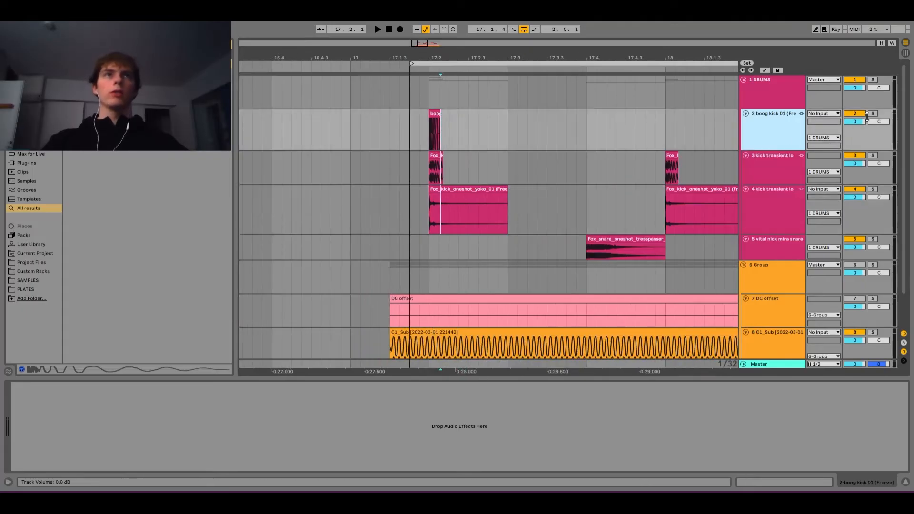
left_click(855, 114)
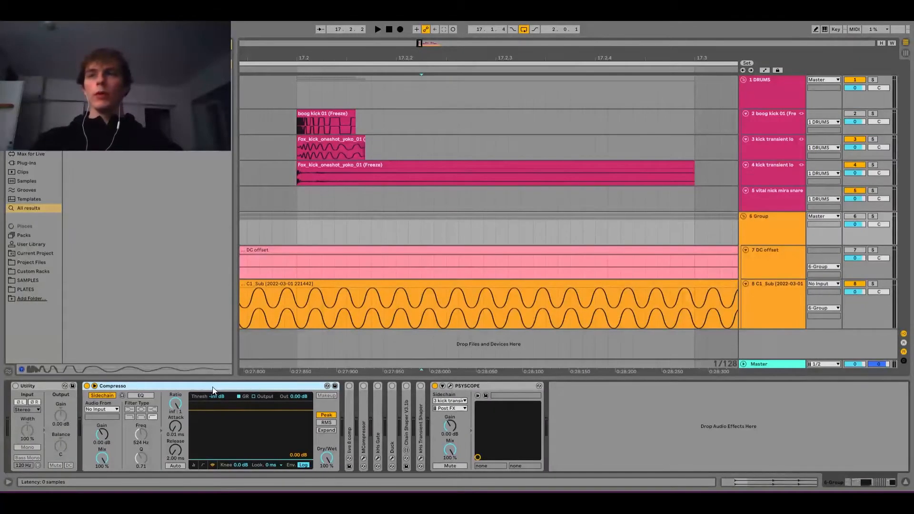
- Set the sub group Compressor's sidechain source to the boog kick 01 track
left_click(169, 404)
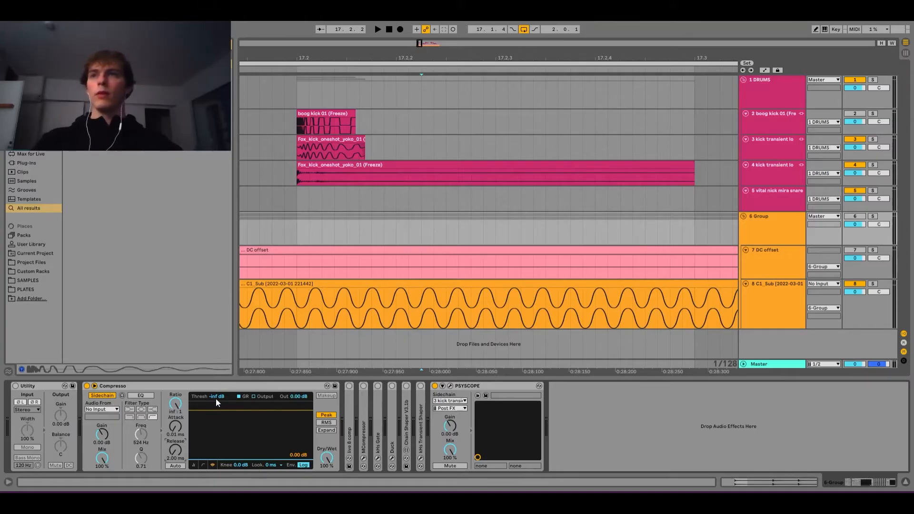
left_click(111, 409)
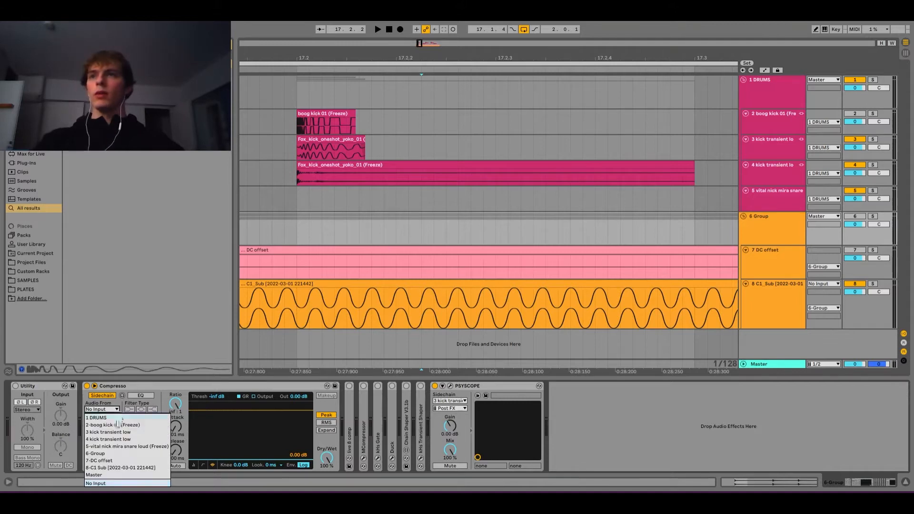
left_click(80, 430)
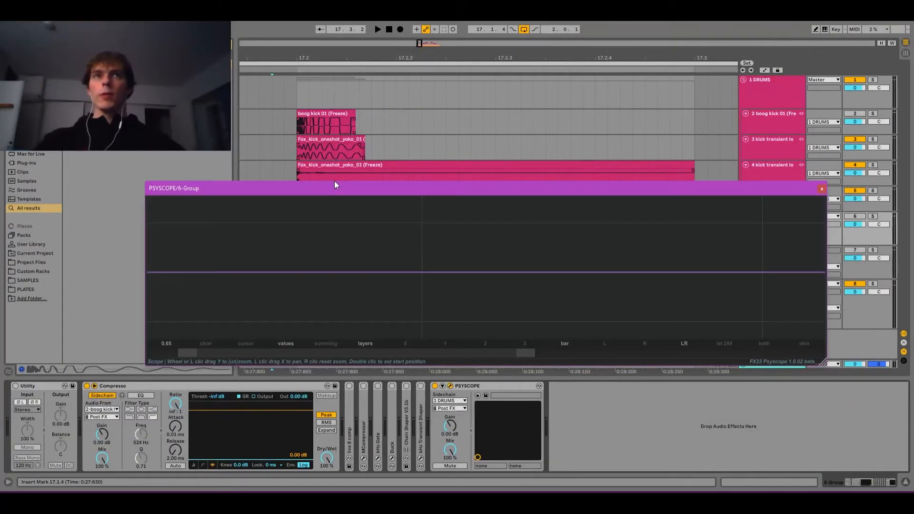
- Play the loop and inspect the sub's ducking onset against the kick in PSYSCOPE, isolating the sub layer
key("space")
left_click_drag(421, 252, 433, 363)
left_click_drag(383, 271, 378, 317)
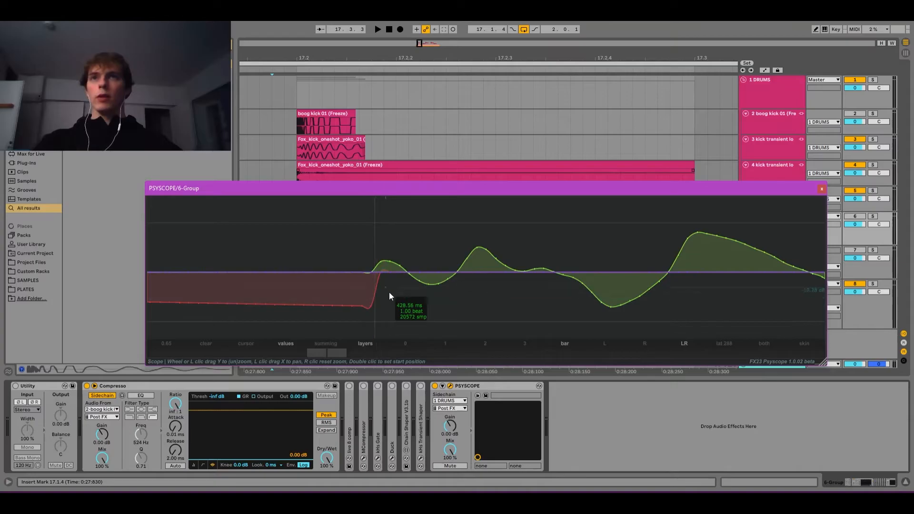
left_click(401, 341)
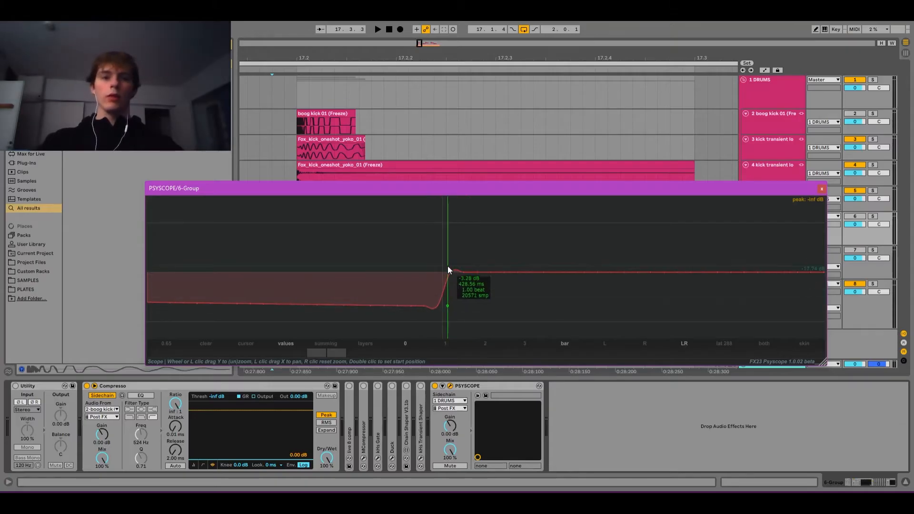
- Examine the sub's waveform cycle on the timeline at the point where the kick starts
scroll(447, 266, "down", 3)
left_click_drag(340, 207, 337, 166)
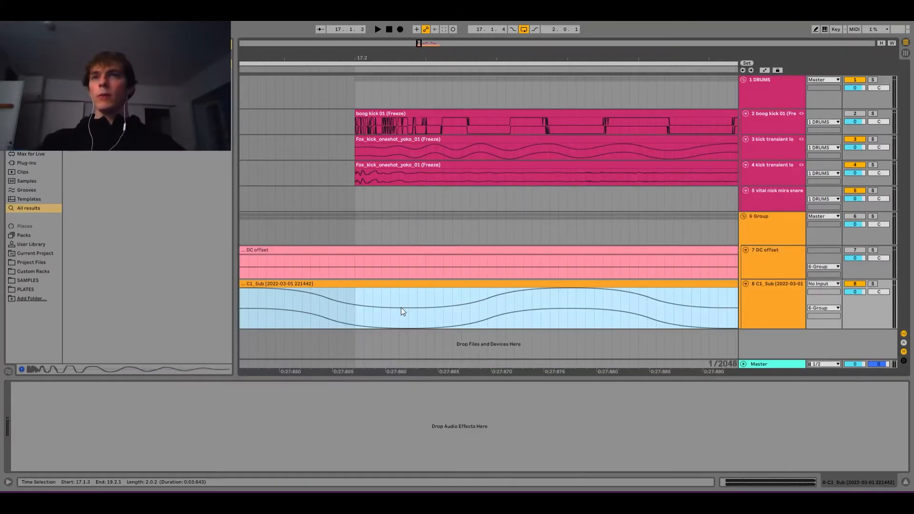
left_click_drag(367, 321, 393, 320)
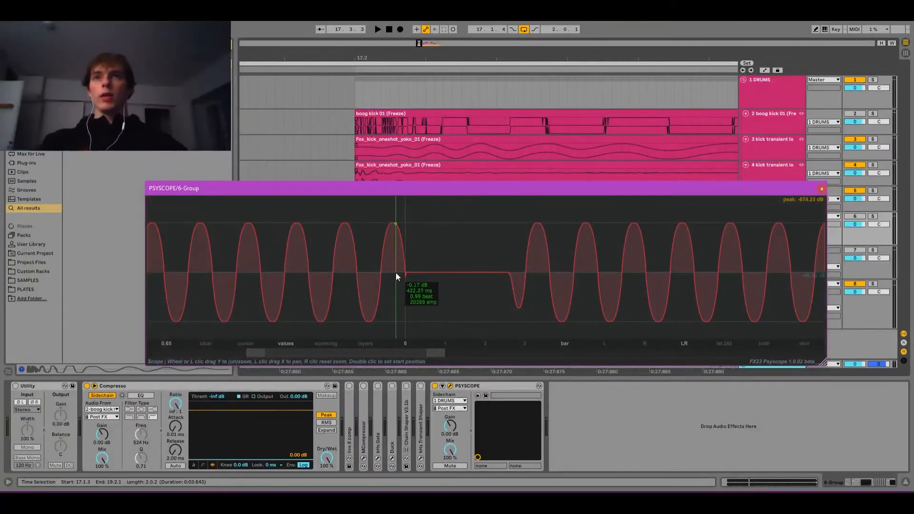
- Examine in PSYSCOPE how the sub waveform is cut off at the point where the kick starts
left_click_drag(405, 272, 421, 361)
left_click_drag(429, 262, 302, 223)
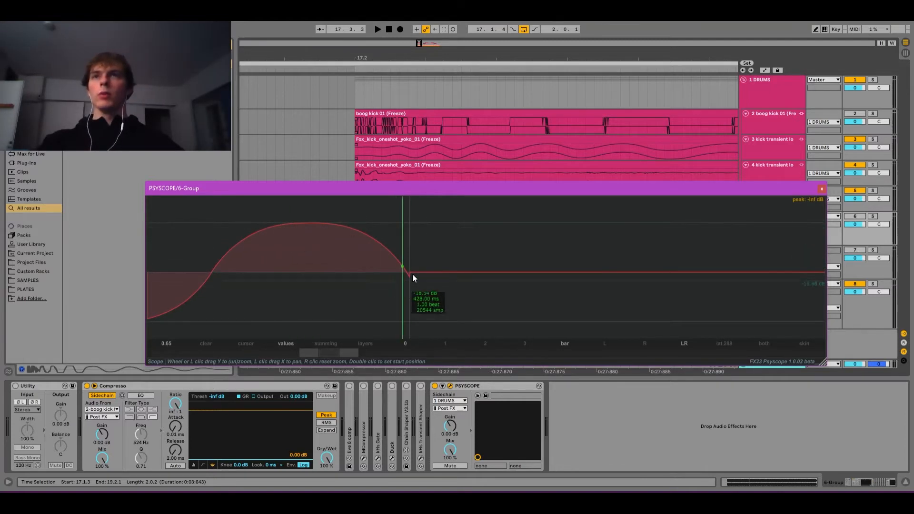
scroll(412, 285, "down", 2)
left_click_drag(429, 297, 361, 278)
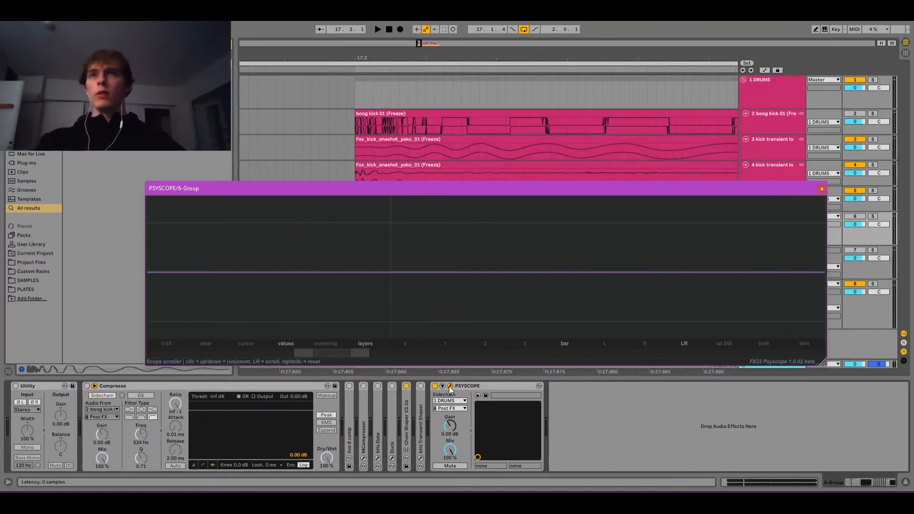
- Play the loop again and inspect the kick layer's first transient on its own in PSYSCOPE
key("space")
key("space")
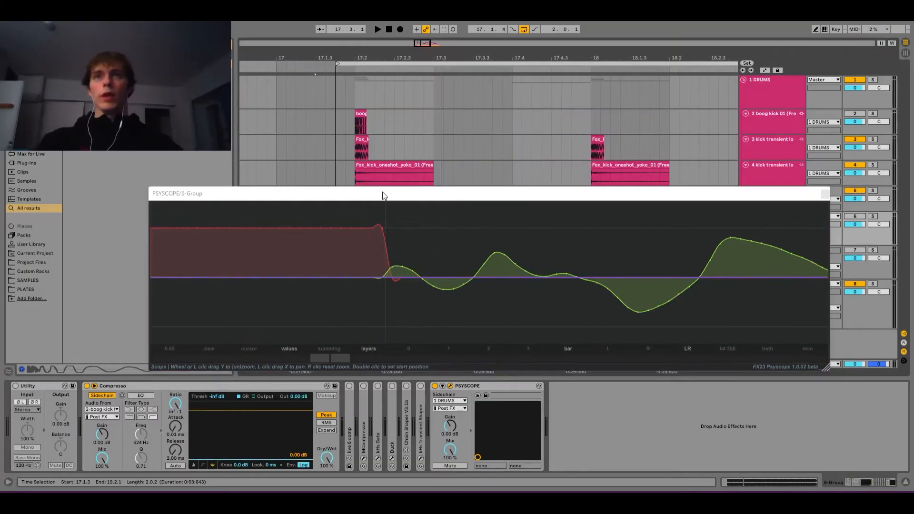
left_click(382, 192)
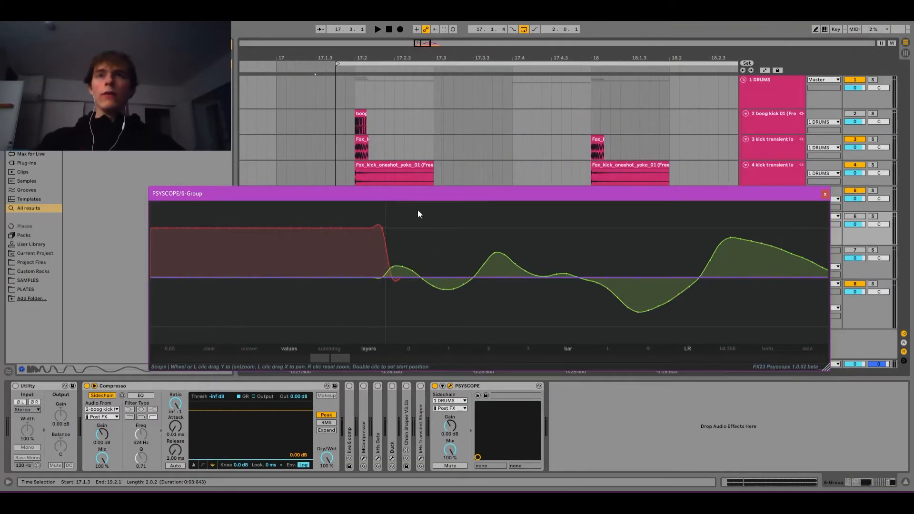
left_click(442, 355)
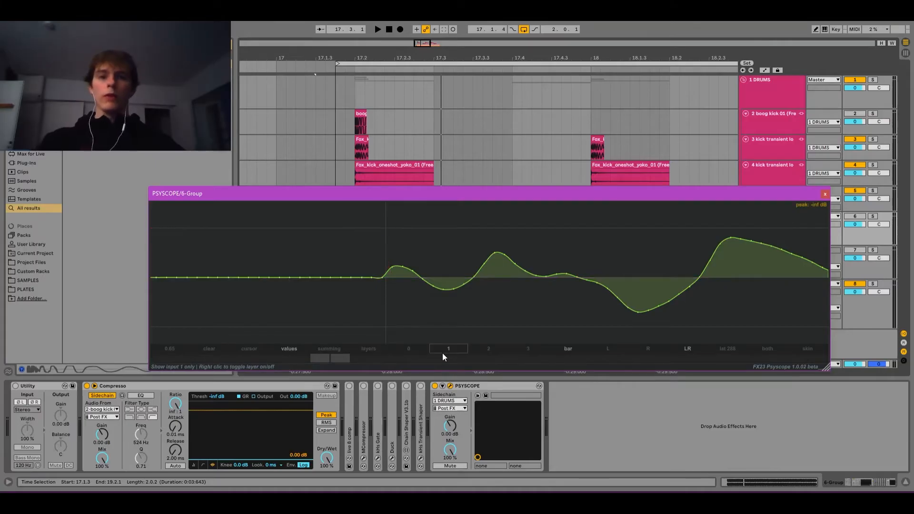
scroll(387, 283, "up", 3)
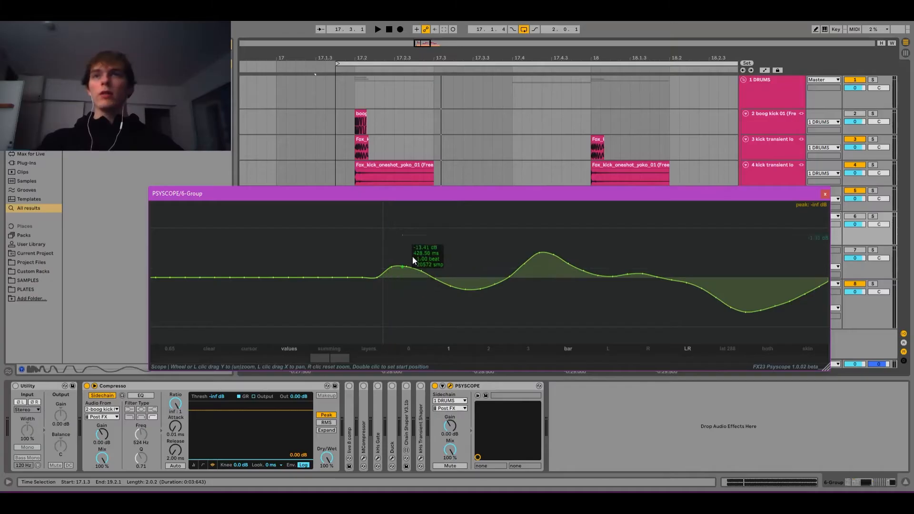
left_click_drag(402, 265, 389, 191)
mouse_move(392, 271)
left_mouse_down()
mouse_move(390, 239)
mouse_move(410, 279)
left_mouse_up()
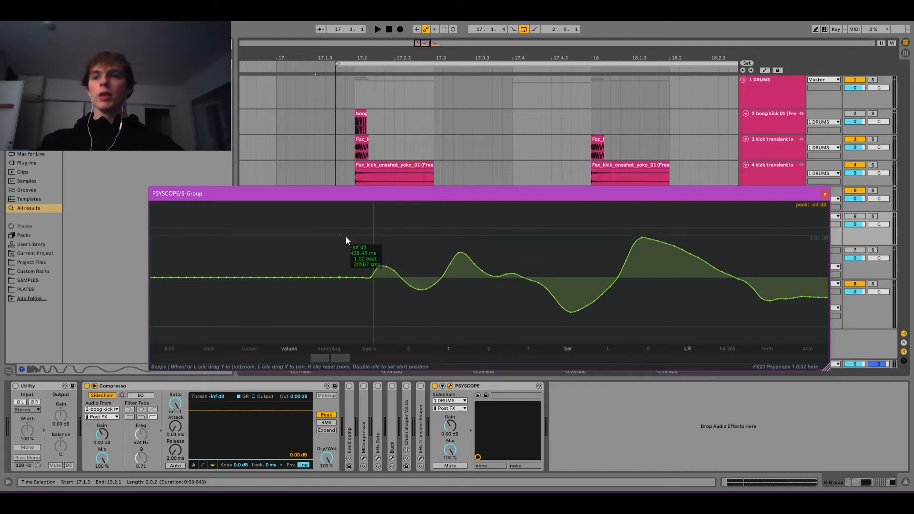
scroll(376, 277, "up", 1)
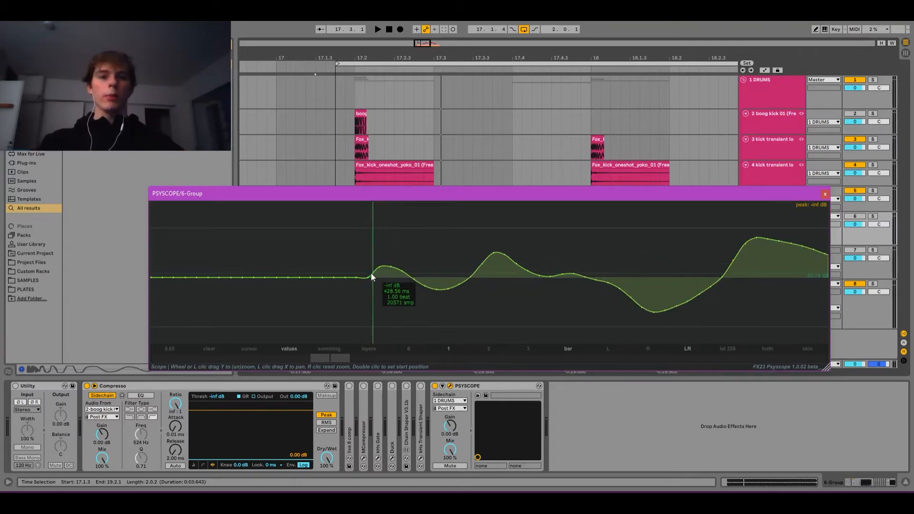
- Compare the sub alone, the kick alone, their sum and the layered view around the ducking onset in PSYSCOPE
left_click(407, 349)
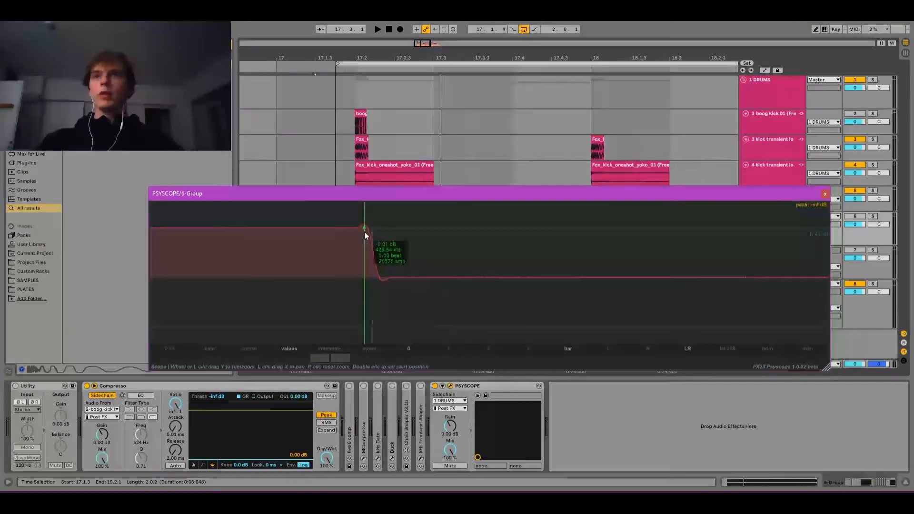
left_click(436, 349)
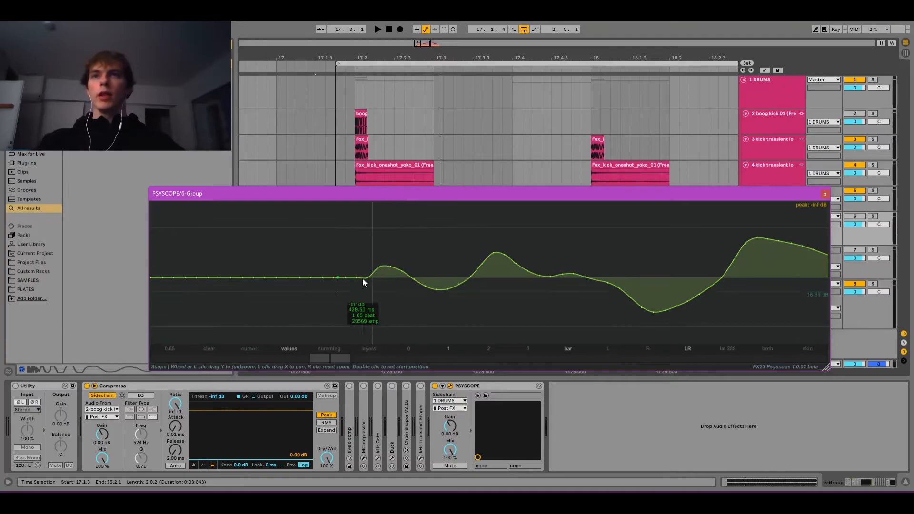
left_click(409, 348)
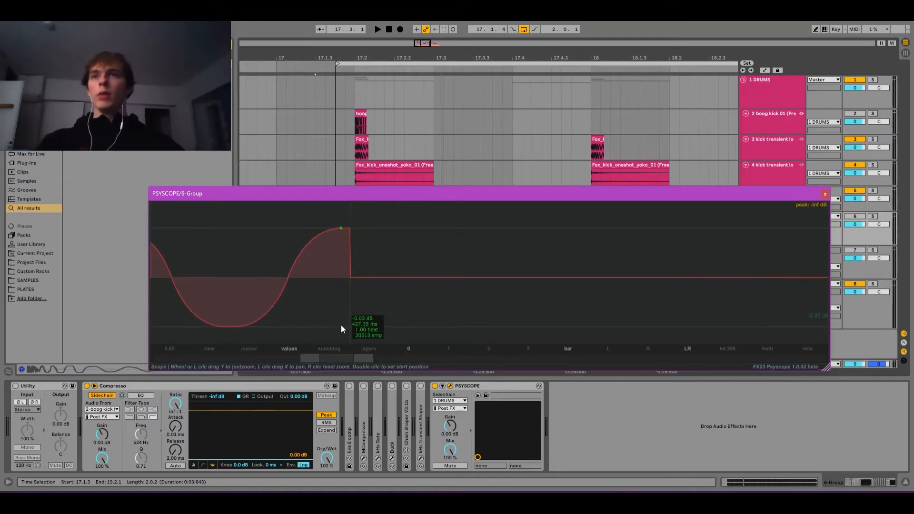
left_click(331, 348)
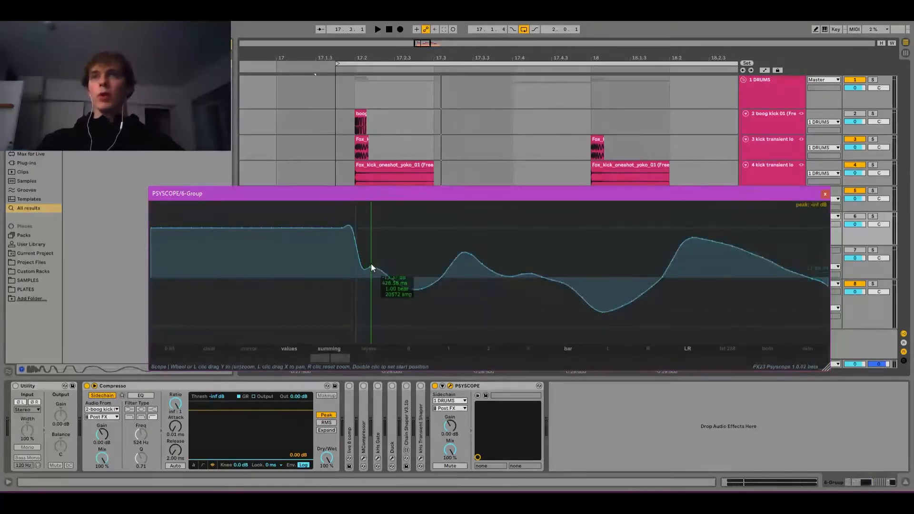
left_click(368, 349)
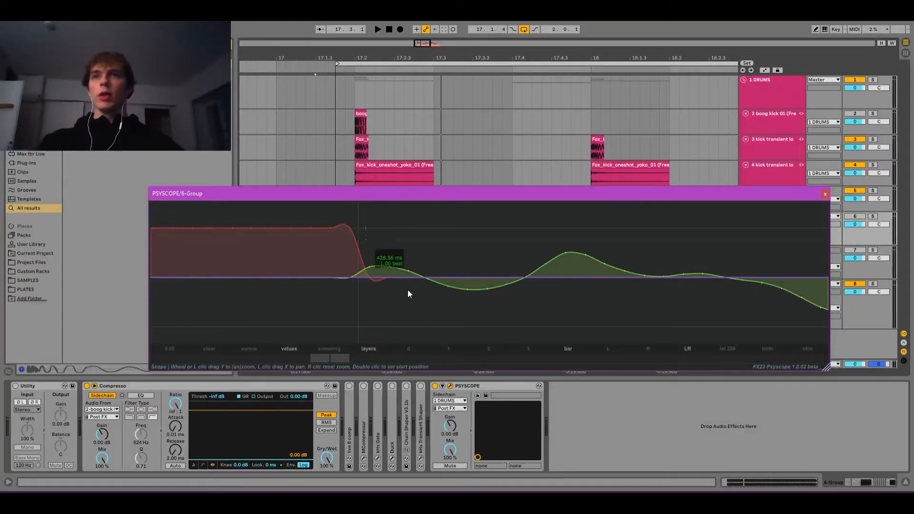
left_click(328, 349)
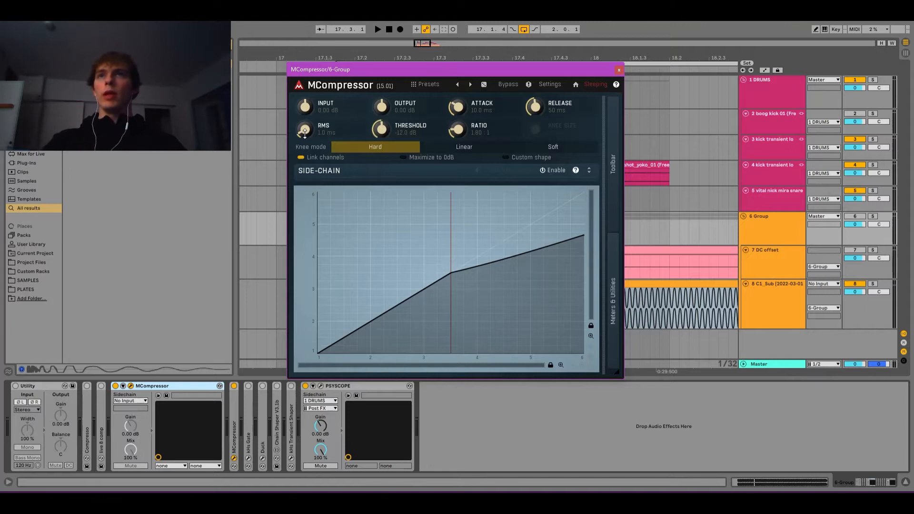
- Set MCompressor's RMS to Peak, its attack to 0 ms and its release to 10 ms
left_click_drag(303, 130, 316, 137)
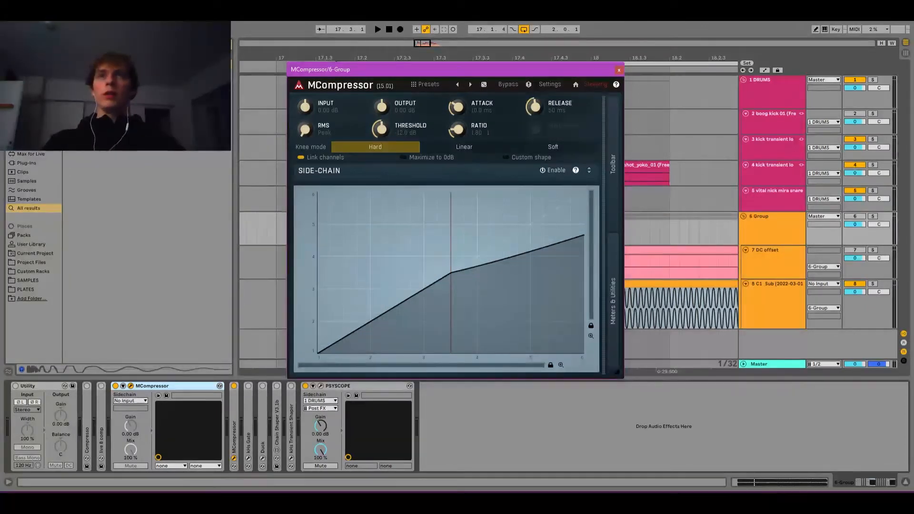
double_click(533, 108)
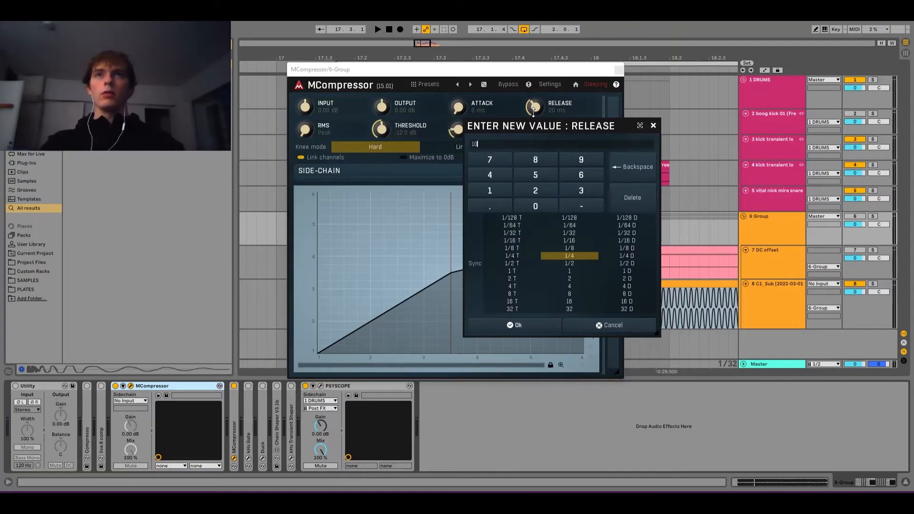
key("Return")
- Enable MCompressor's custom shape and adjust the grid snapping of the curve points
left_click(529, 158)
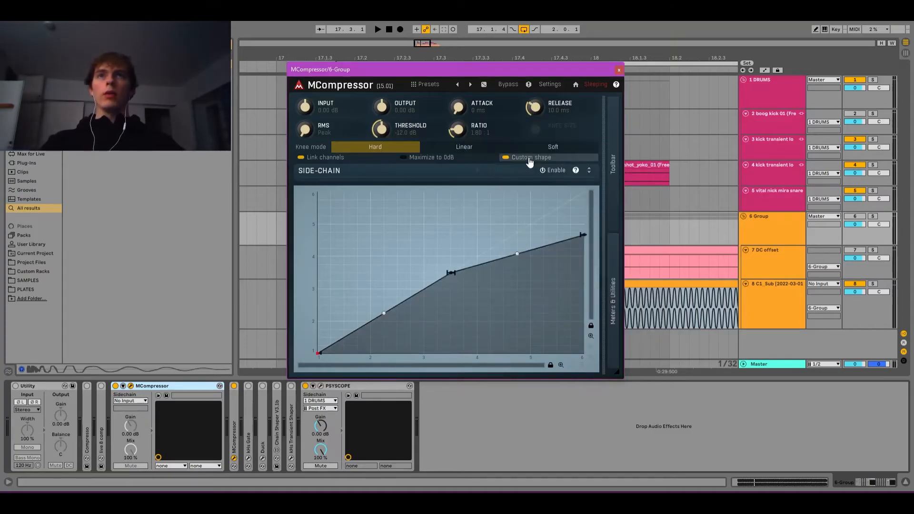
right_click(469, 203)
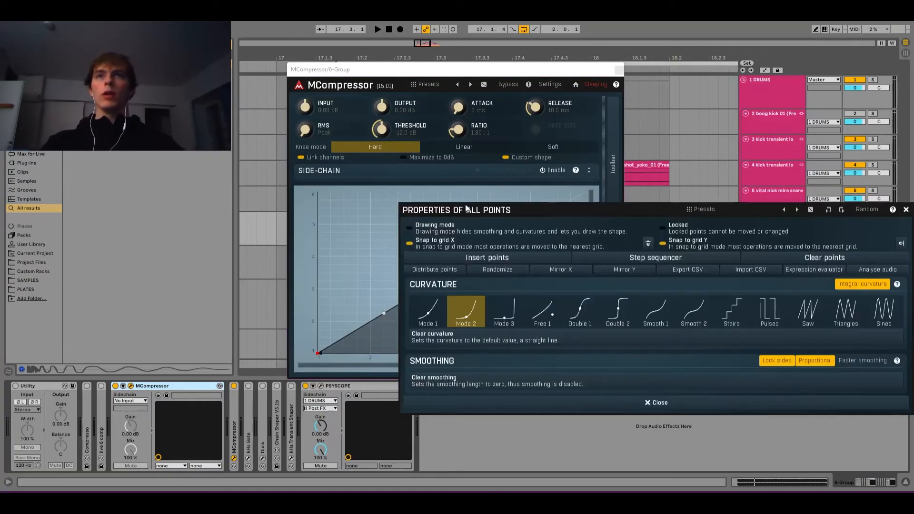
left_click(648, 244)
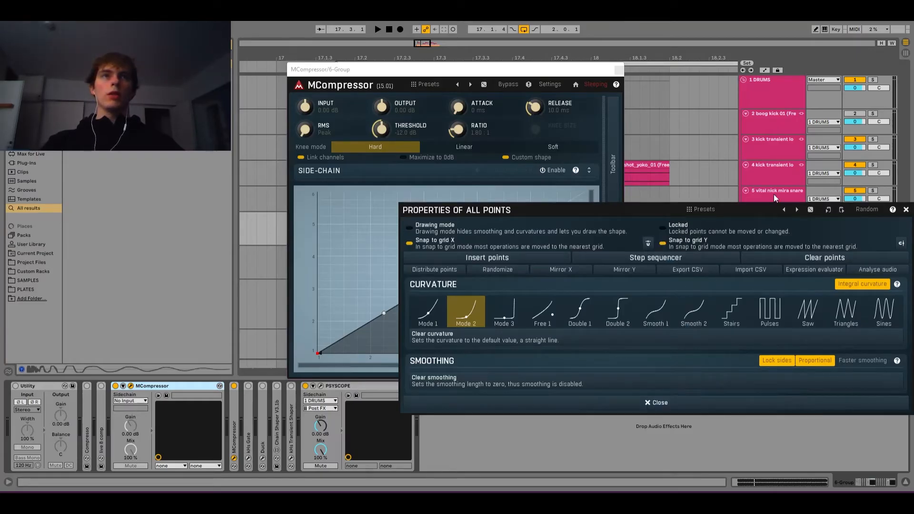
left_click(792, 234)
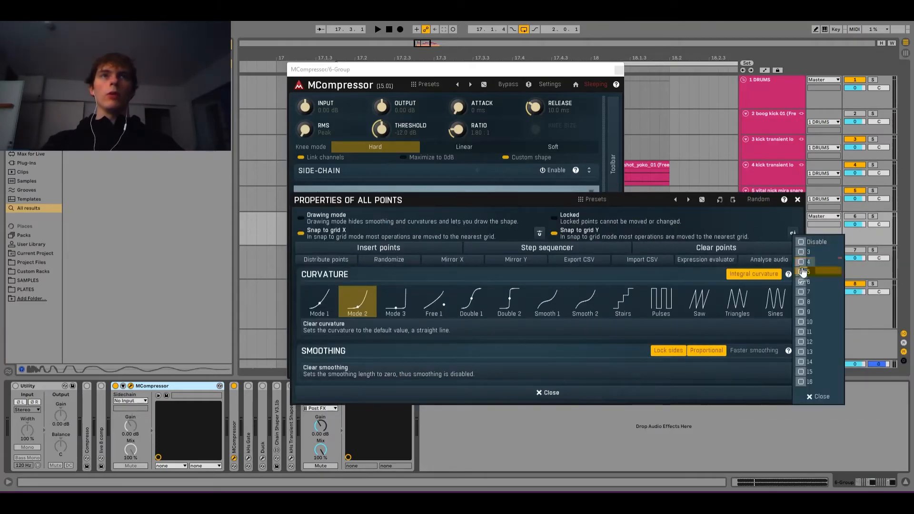
left_click(815, 287)
key("Escape")
- Reshape MCompressor's curve: raise the knee point, drop the end point to the lowest output, bend the last segment and smooth the knee
left_click_drag(450, 272, 490, 250)
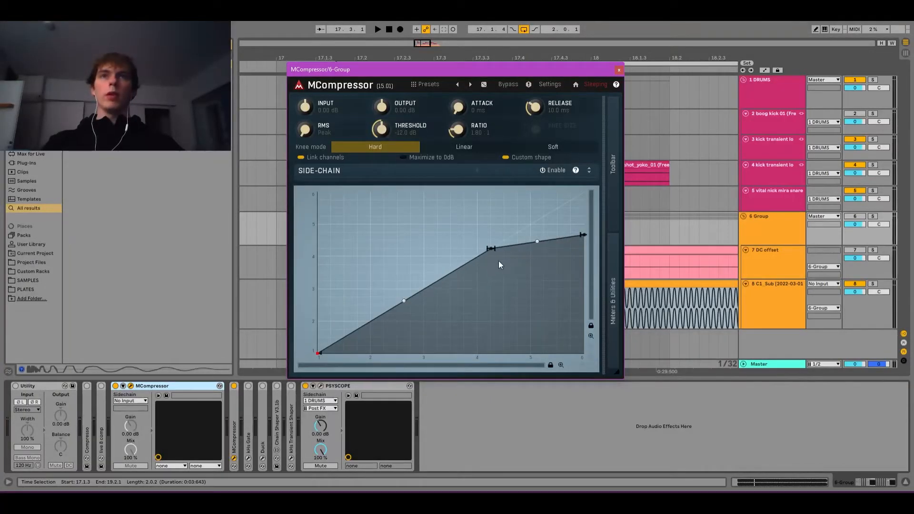
mouse_move(491, 249)
left_click_drag(537, 241, 538, 304)
right_click(538, 304)
left_click(467, 384)
left_click(572, 474)
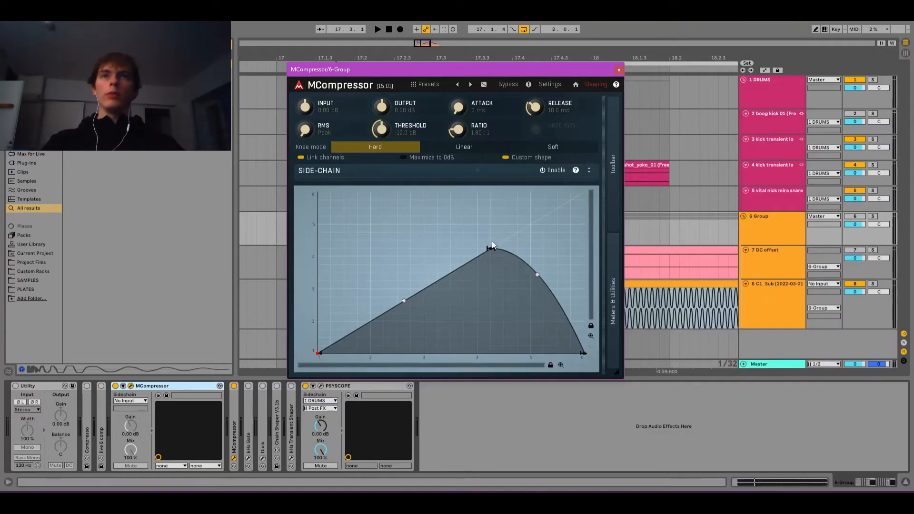
left_click_drag(492, 245, 602, 247)
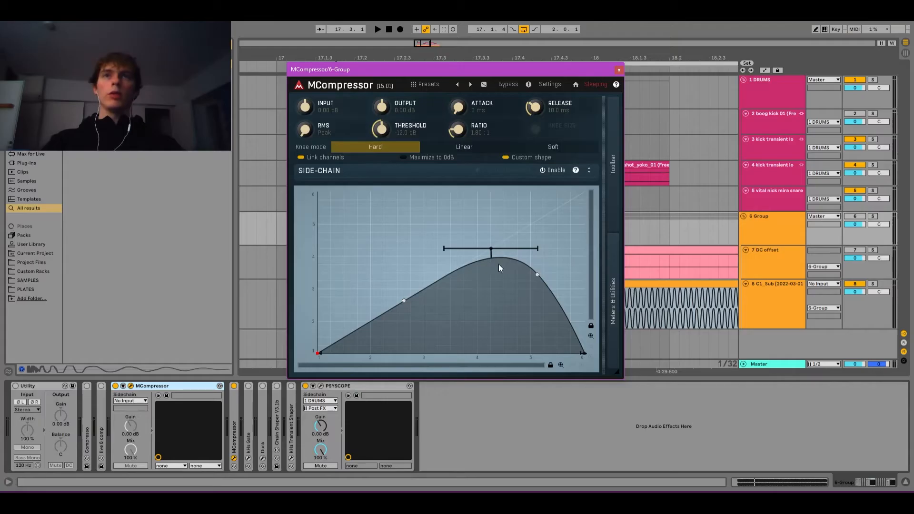
- Enable MCompressor's side-chain input and set its sidechain source to the boog kick track, Post FX
left_click(555, 176)
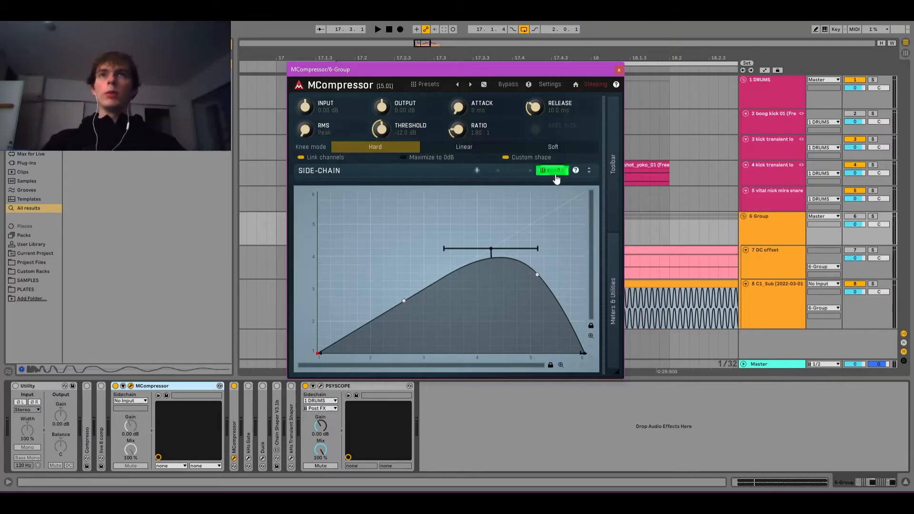
left_click(588, 172)
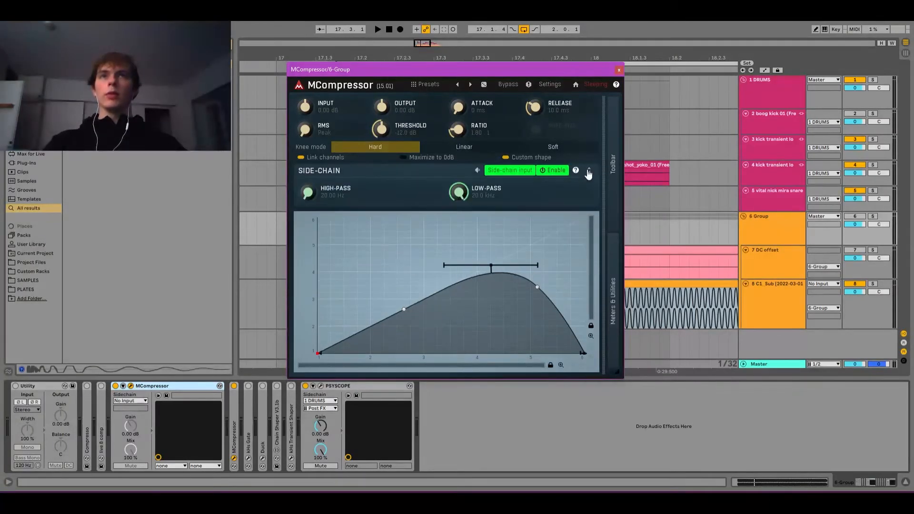
left_click(587, 171)
left_click(133, 404)
left_click(135, 419)
- Compare the sub and kick in PSYSCOPE using the summed and layered views, and close the plug-in windows
left_click(320, 386)
left_click_drag(330, 299, 316, 351)
left_click(343, 349)
left_click(364, 349)
left_click_drag(514, 291, 517, 304)
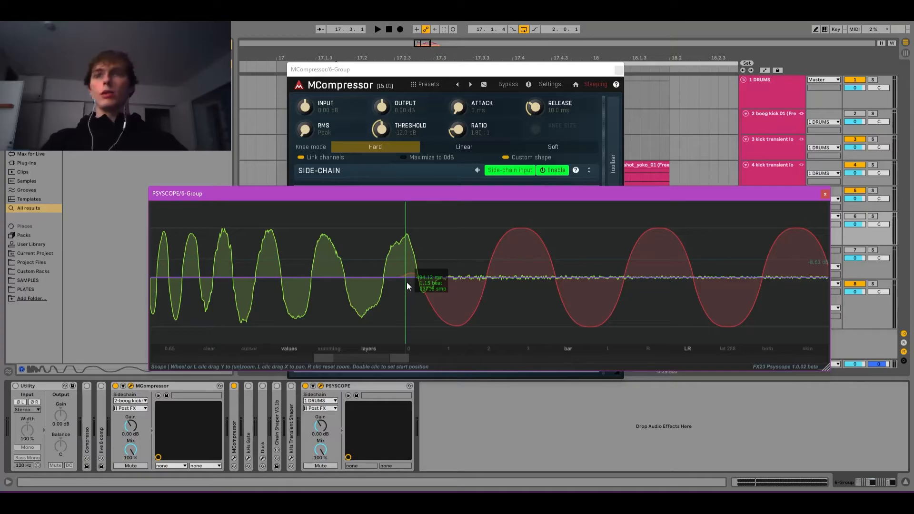
left_click(495, 68)
left_click(618, 70)
- Place the Cymatics - Dubstep Toolkit Snare 4 - E sample on the empty audio track at 17.4.1 and add MWaveShaper to it
scroll(354, 123, "up", 8)
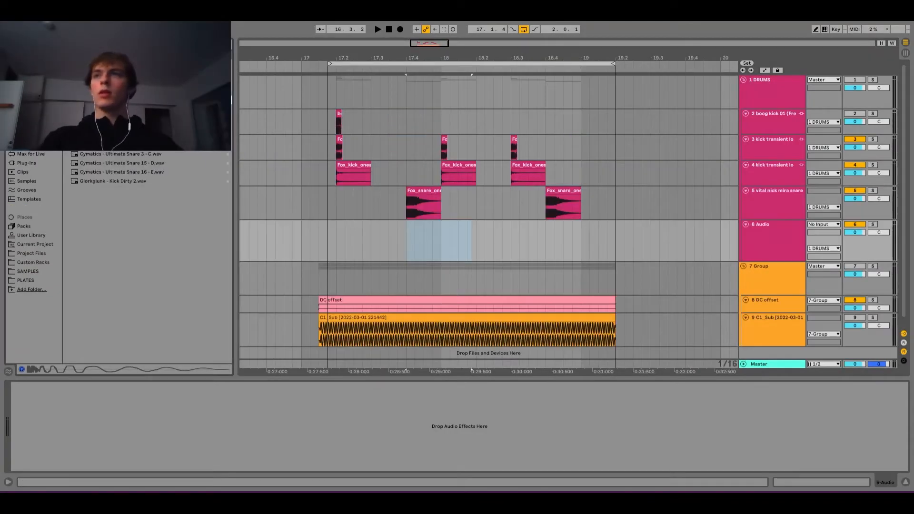
left_click_drag(119, 145, 404, 244)
key("ctrl+f")
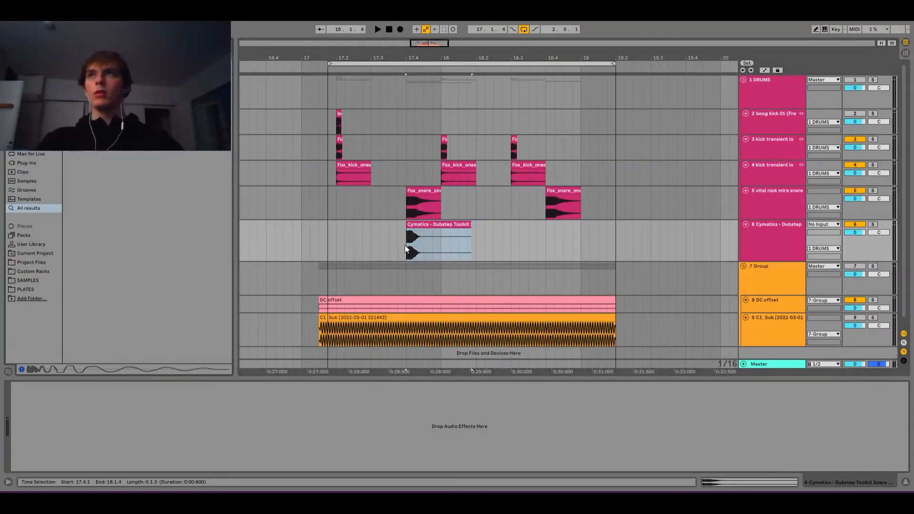
key("Return")
- Square off MWaveShaper's curve by adding a point and moving it to silent input at maximum output
double_click(223, 307)
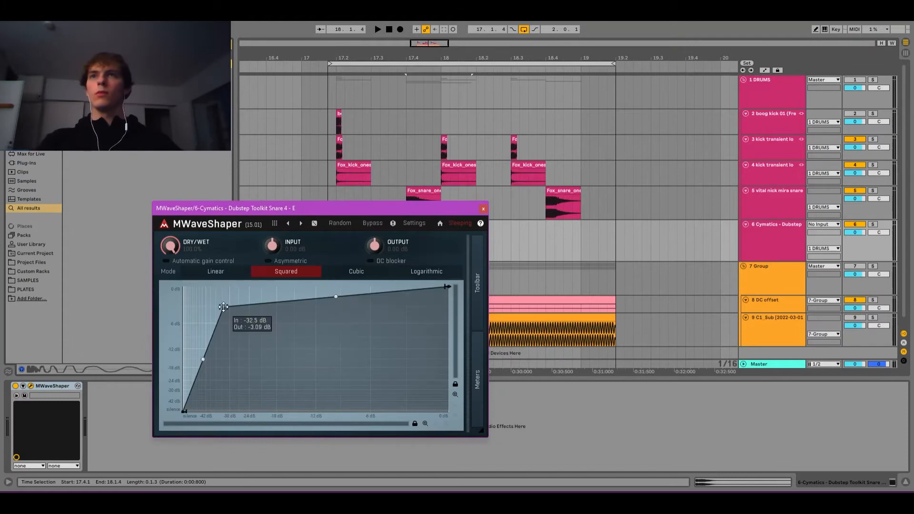
left_click_drag(223, 308, 184, 286)
left_click(483, 209)
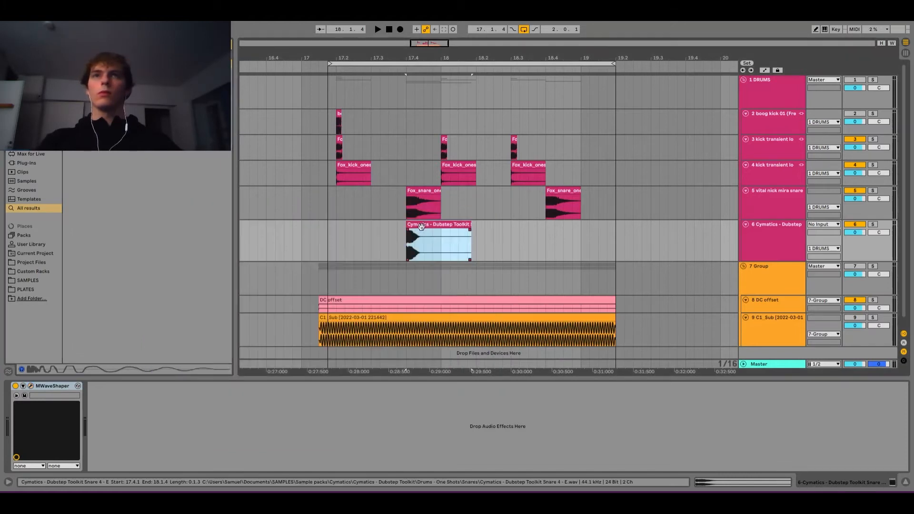
- Freeze and flatten the Cymatics snare track
right_click(780, 238)
left_click(806, 297)
right_click(777, 249)
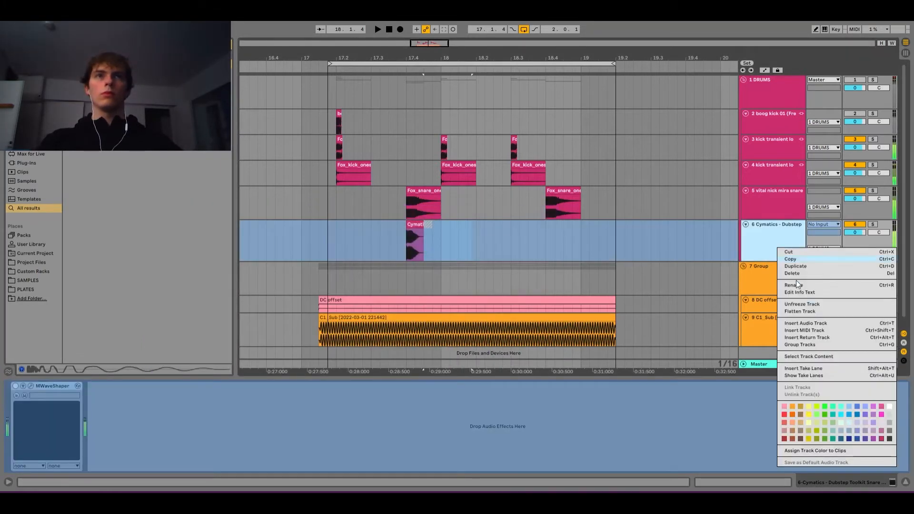
left_click(799, 309)
- Cut the flattened snare clip down to a very short piece at 17.4.1, deleting the remainder
left_click(391, 244)
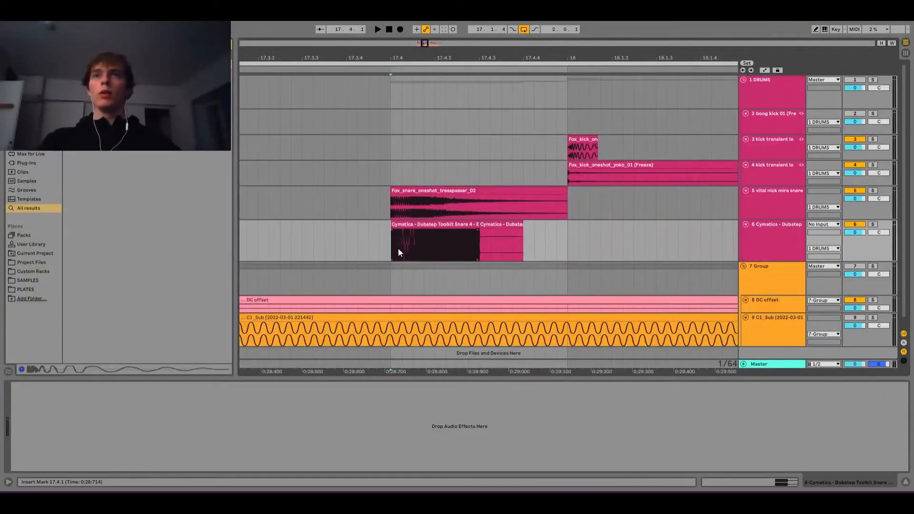
key("plus")
key("plus")
key("plus")
left_click(474, 238)
key("ctrl+e")
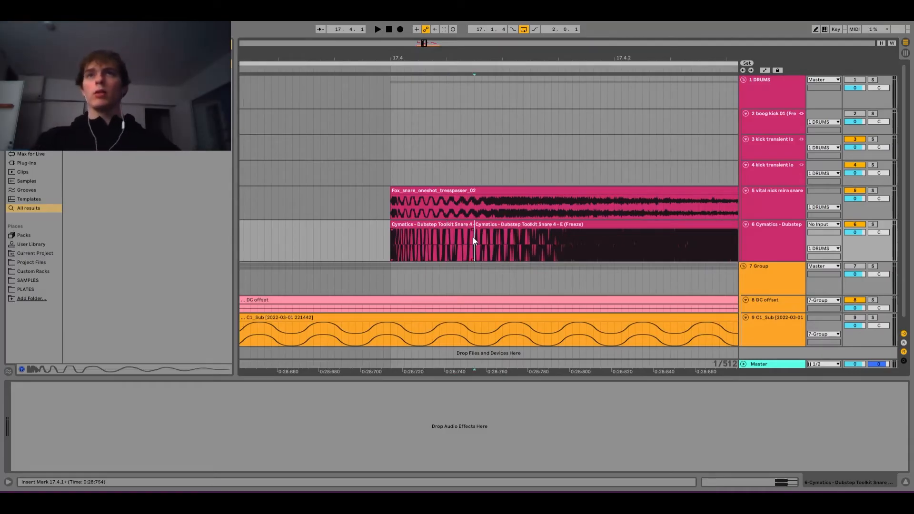
left_click(481, 226)
key("Delete")
left_click_drag(474, 240, 404, 240)
left_click_drag(401, 237, 397, 237)
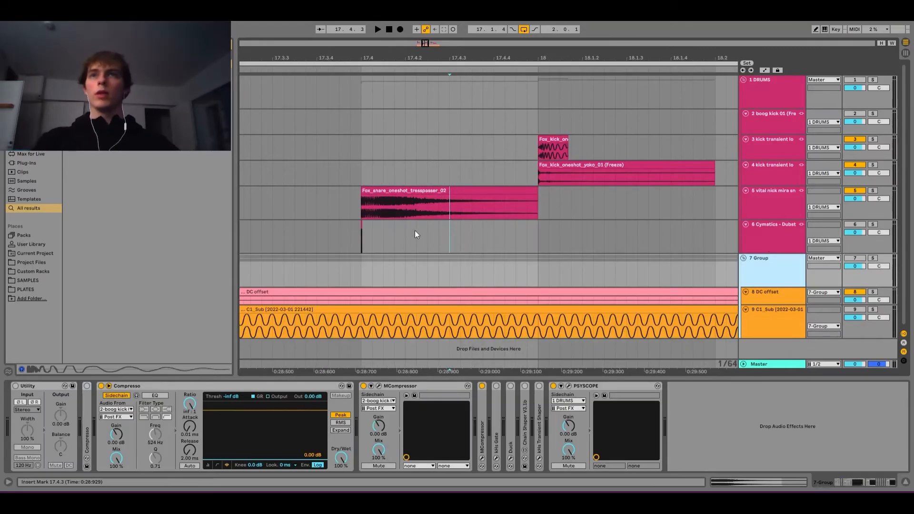
- Set the sidechain source of the 7-Group's open compressor to the 6-Cymatics snare trigger track
left_click(356, 230)
left_click(750, 273)
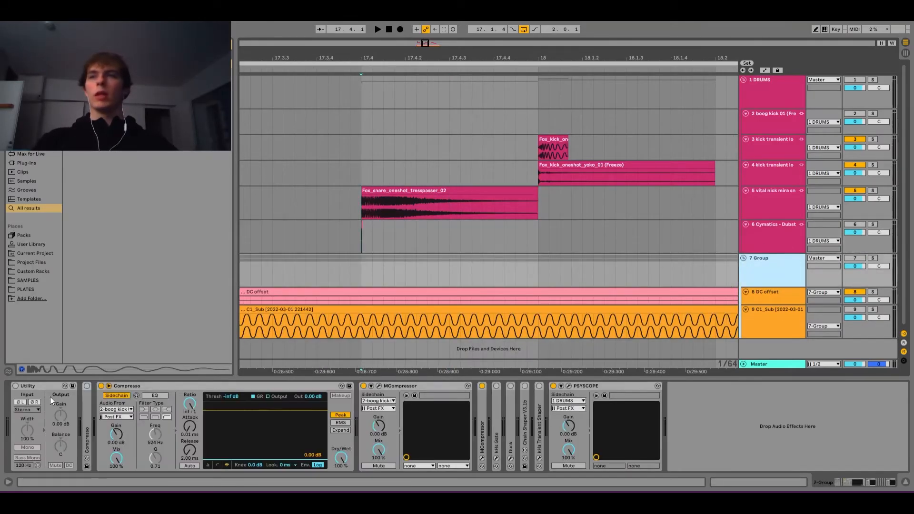
left_click(118, 410)
left_click(141, 365)
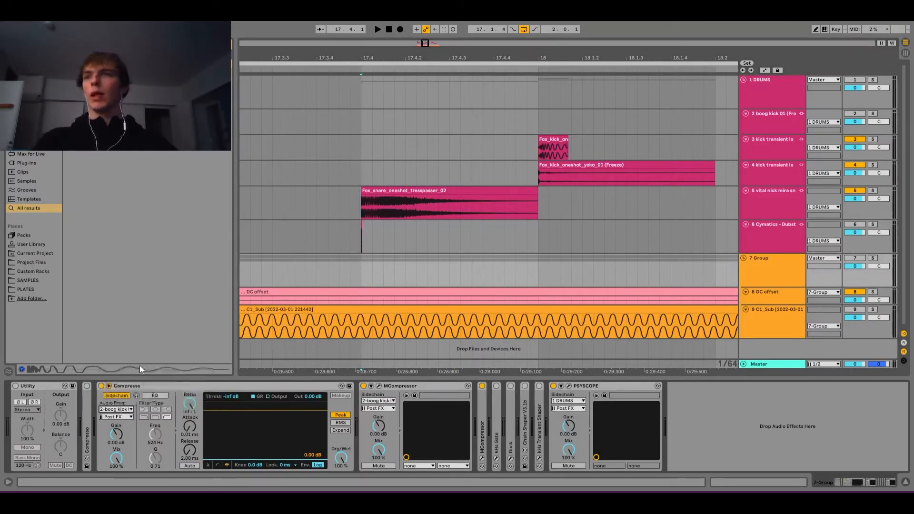
- Open PSYSCOPE on 7-Group and play back the snare section to check the sub's ducking
left_click(568, 385)
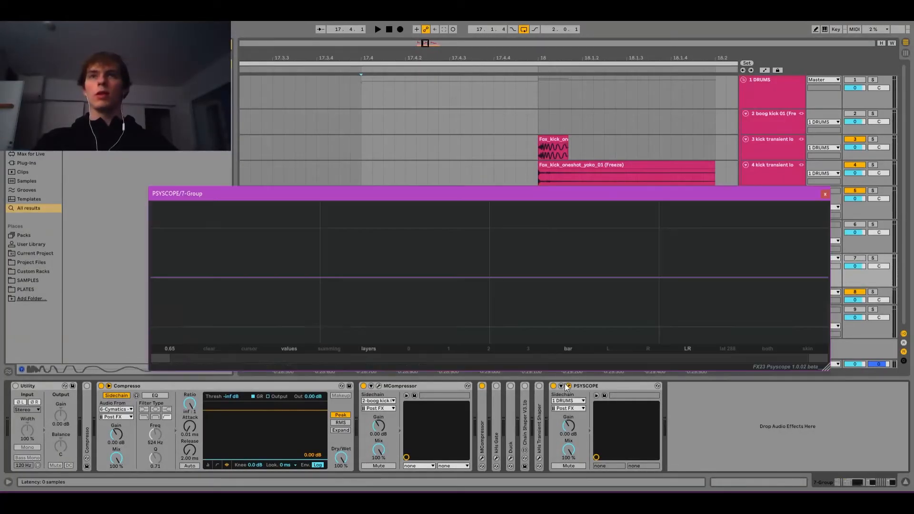
key("space")
left_click_drag(668, 301, 471, 253)
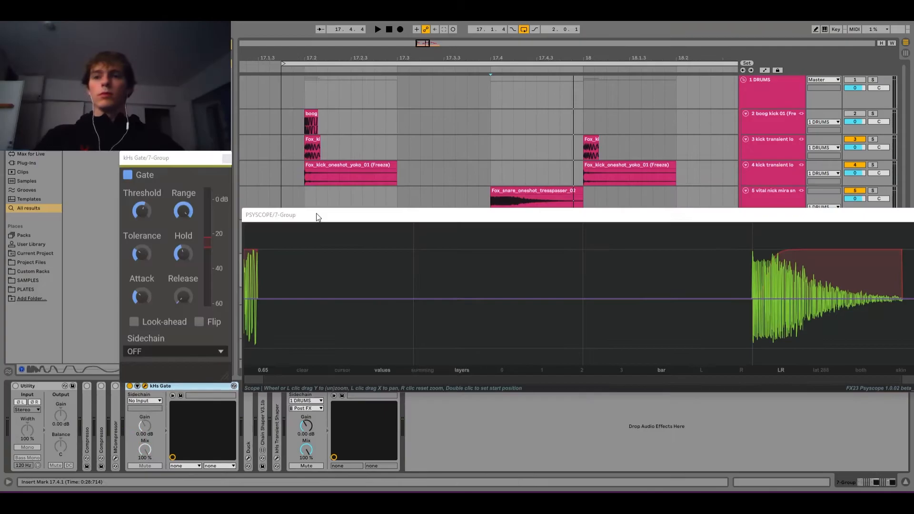
- In kHs Gate, lower the tolerance to minimum, set the sidechain to INPUT 3+4 and enable Flip
left_click(188, 159)
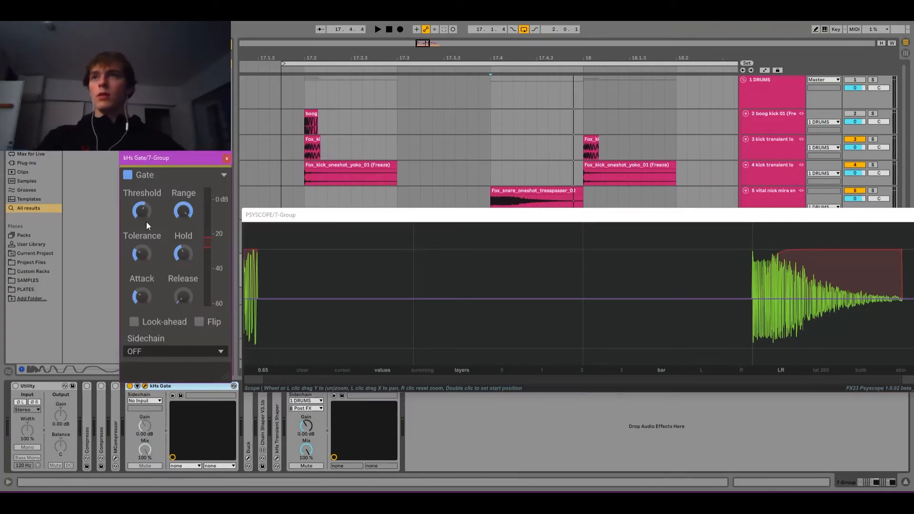
mouse_move(138, 217)
left_mouse_down()
mouse_move(138, 205)
mouse_move(142, 219)
mouse_move(189, 233)
mouse_move(189, 212)
left_mouse_up()
left_click_drag(141, 254, 143, 281)
left_click(161, 352)
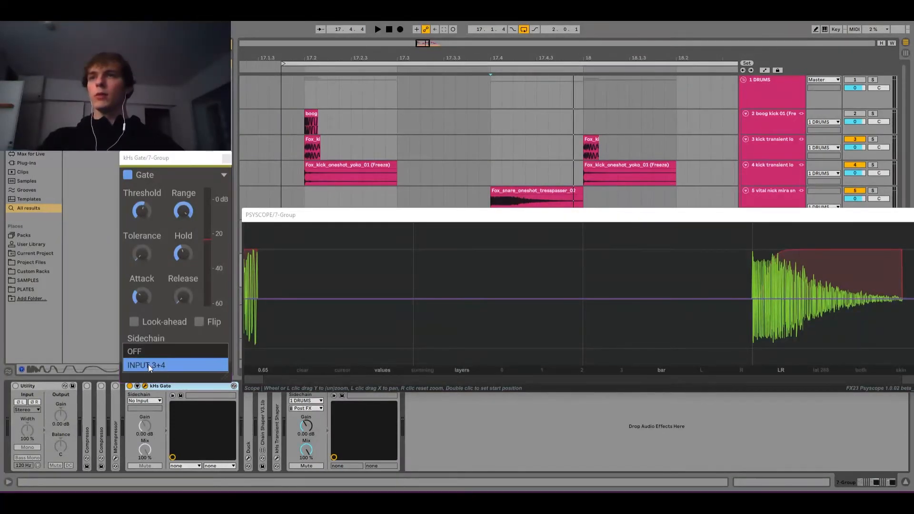
left_click(152, 371)
left_click(200, 322)
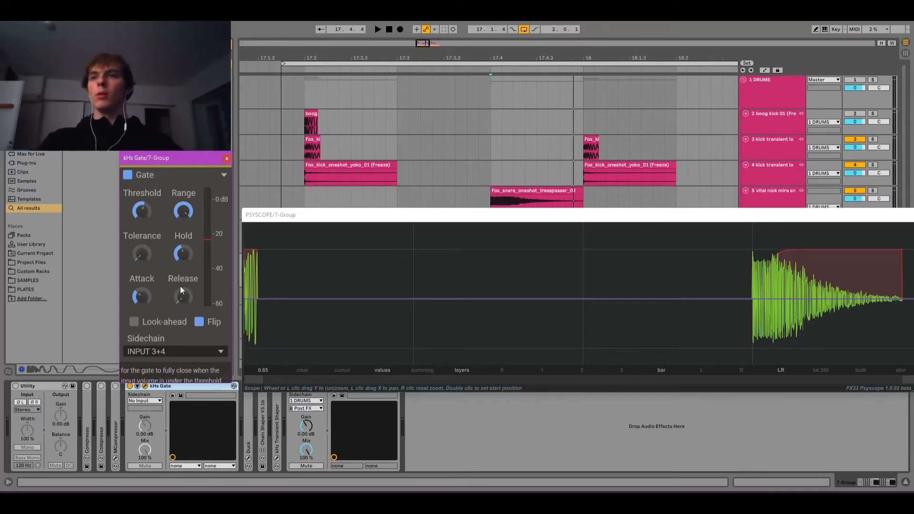
- Confirm kHs Gate's release value and set its attack to 10 ms
double_click(181, 301)
key("Return")
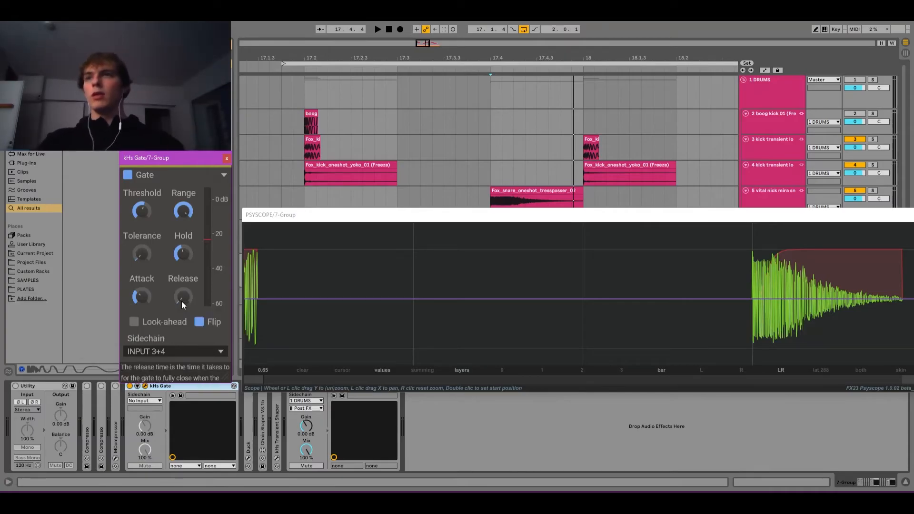
double_click(147, 298)
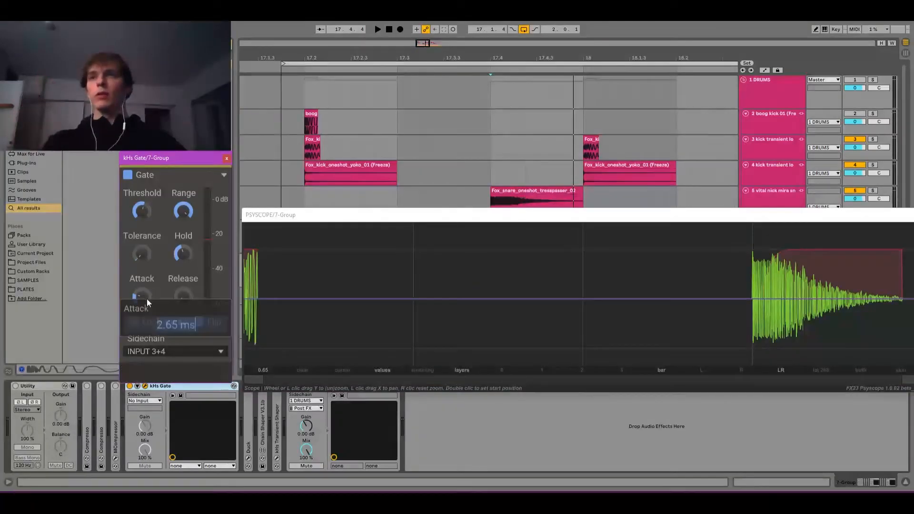
type("1")
key("Return")
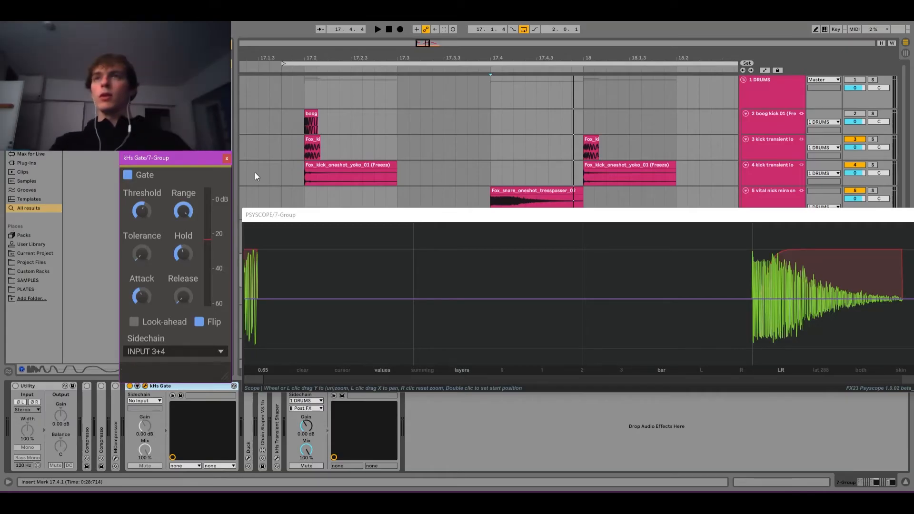
- Close the gate window and shorten the boog kick 01 trigger clip at 17.2 to a very short piece
left_click(226, 158)
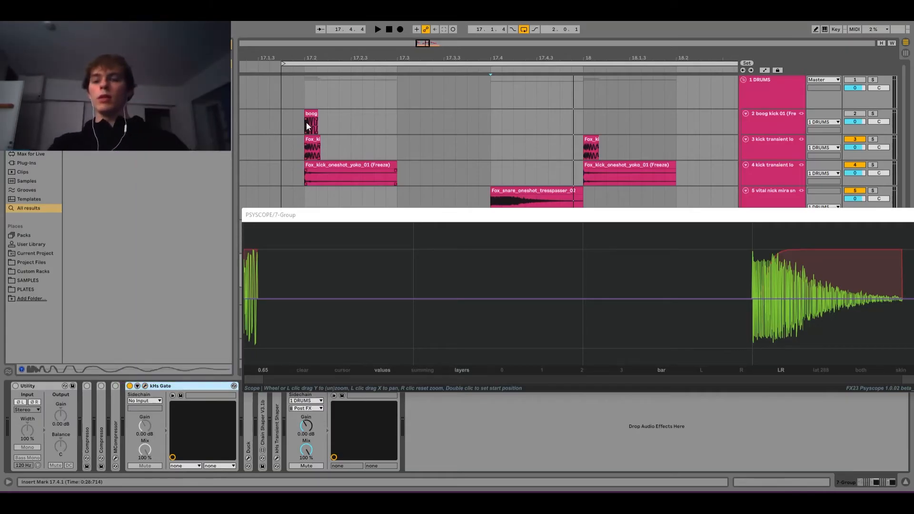
scroll(303, 131, "up", 1)
scroll(302, 129, "up", 3)
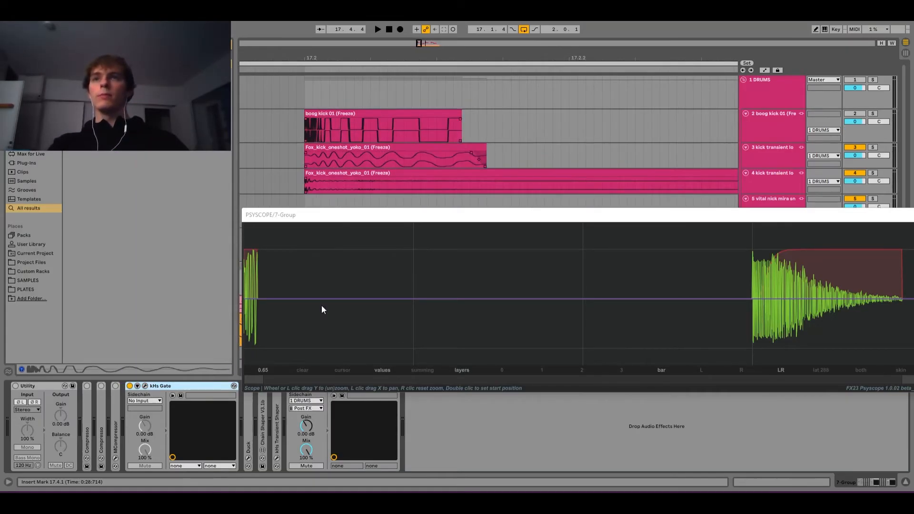
left_click(145, 386)
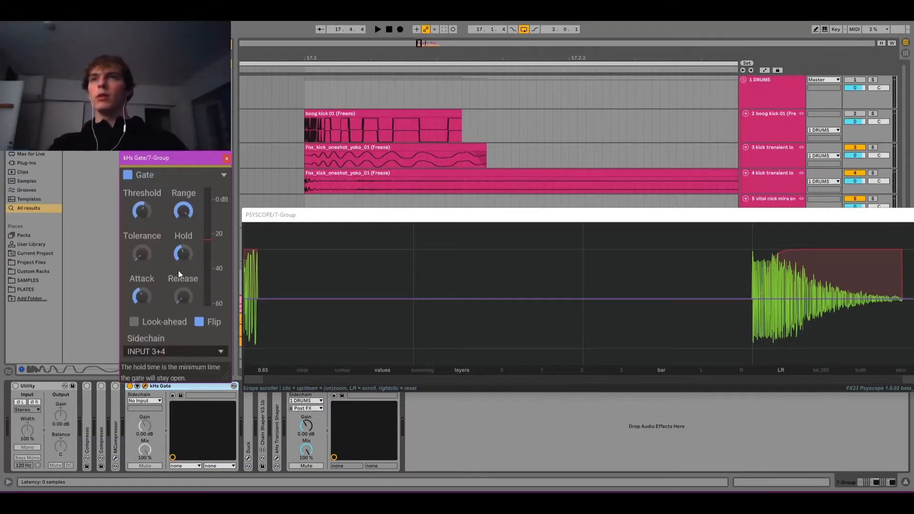
left_click(227, 158)
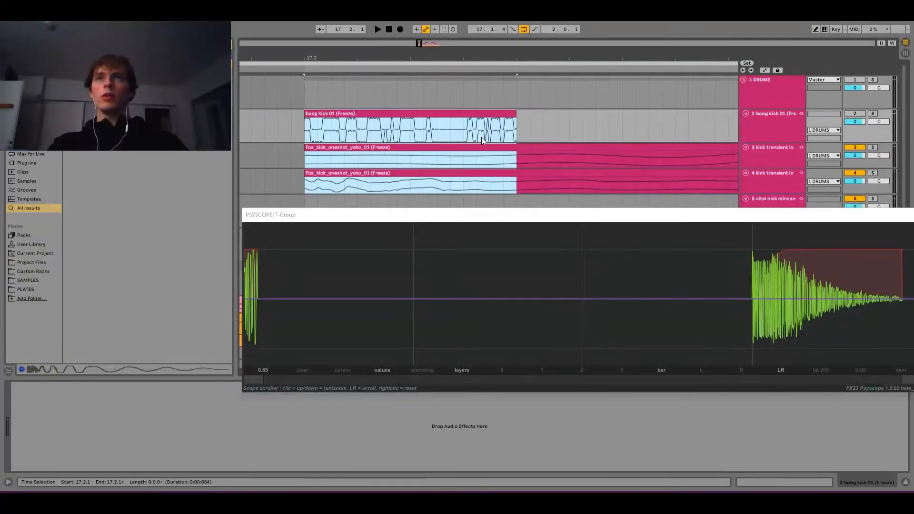
left_click(482, 137)
left_click(481, 114)
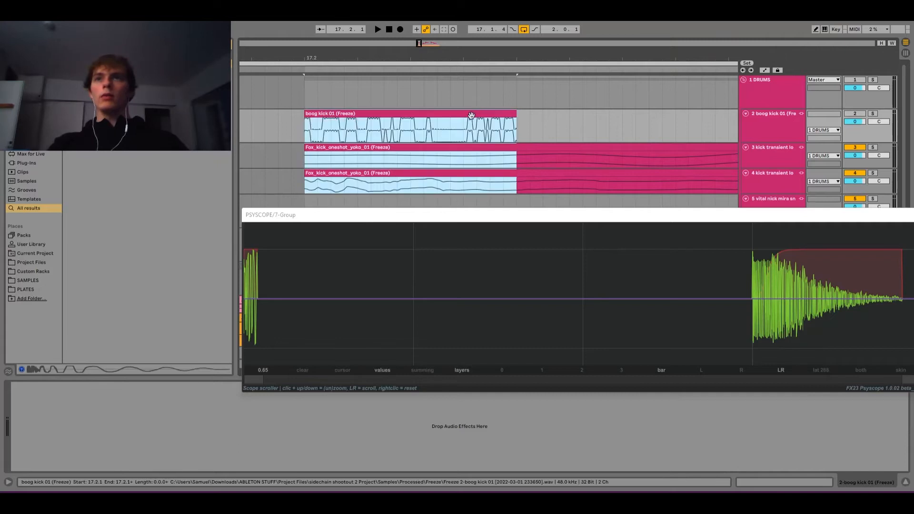
left_click_drag(515, 116, 354, 125)
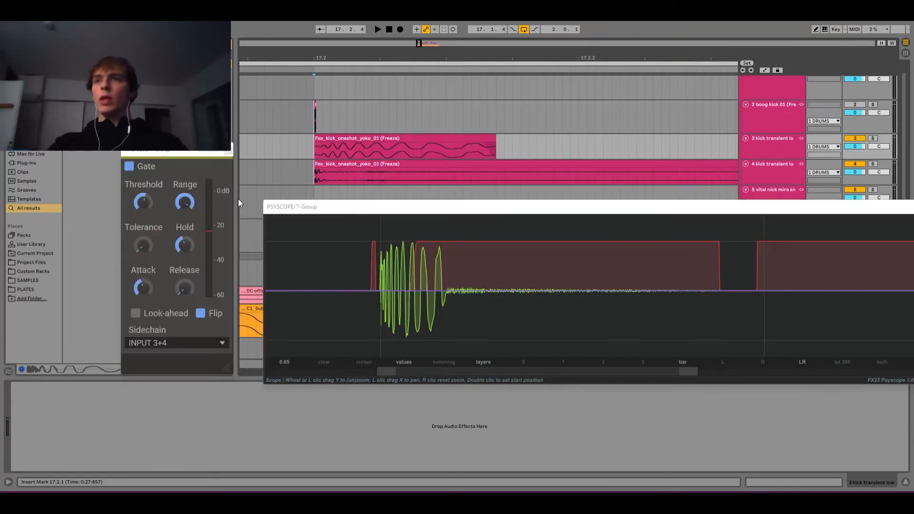
- Measure the length of the short Fox kick clip at 17.2 and set kHs Gate's hold to 64 ms
left_click(151, 281)
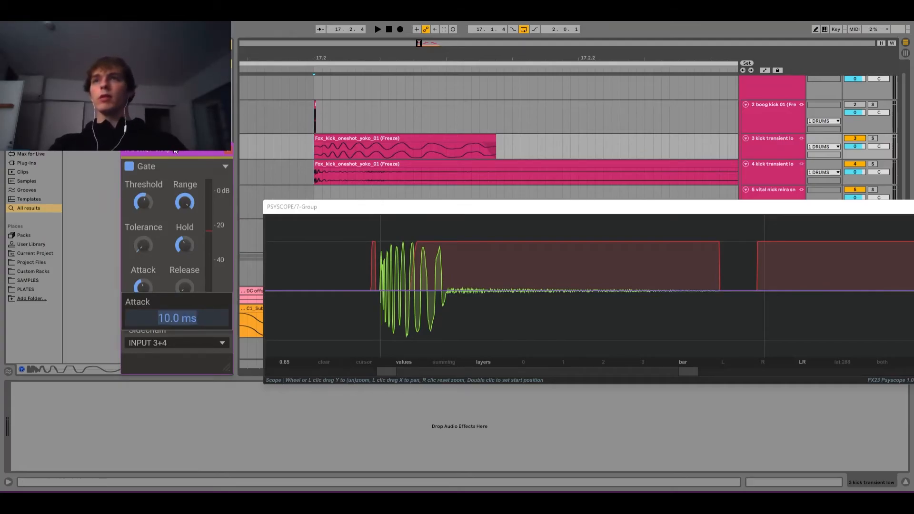
left_click(311, 151)
left_click_drag(312, 151, 500, 156)
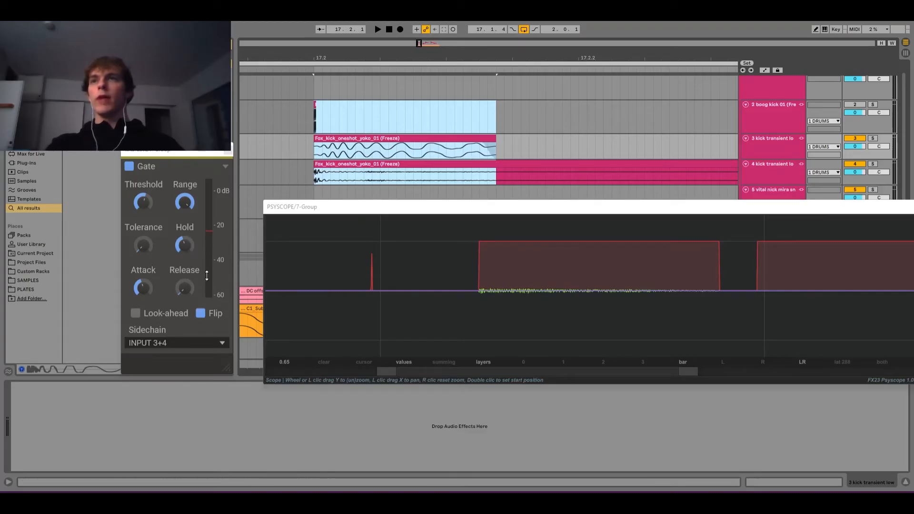
left_click(183, 246)
type("64")
key("Return")
- Play back from just before the kick at 17.2 and examine the gated sub around it on PSYSCOPE
left_click(300, 121)
key("space")
key("space")
left_click_drag(380, 295, 353, 174)
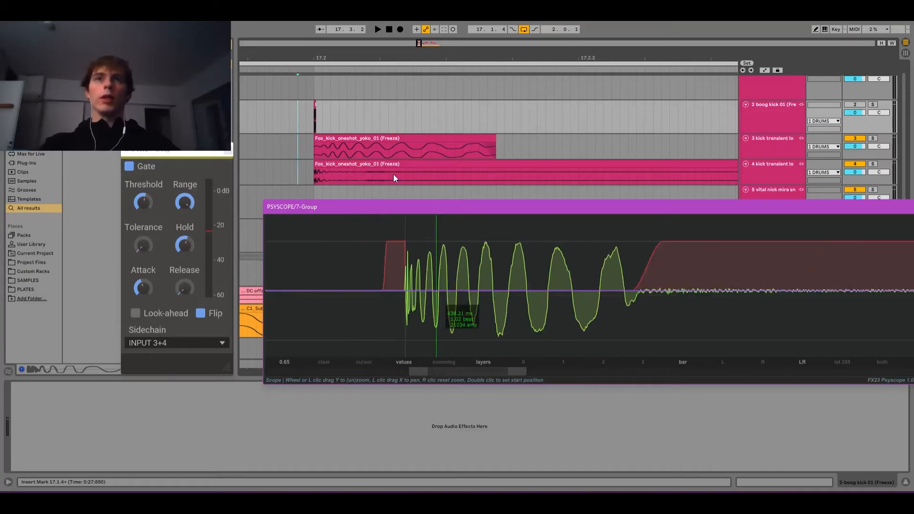
left_click(443, 363)
left_click(481, 363)
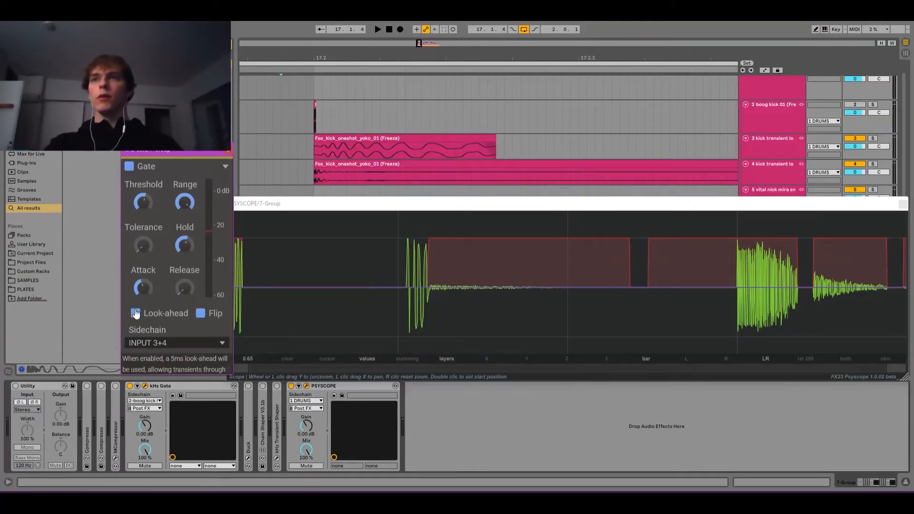
- With look-ahead enabled, raise kHs Gate's release slightly and examine the sub's fade-out before the kick on the oscilloscope
left_click_drag(185, 289, 185, 287)
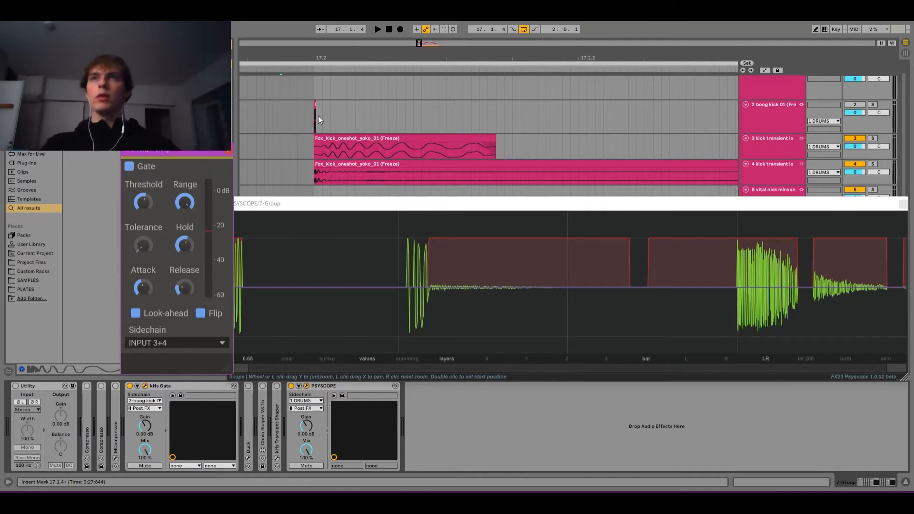
scroll(407, 269, "up", 6)
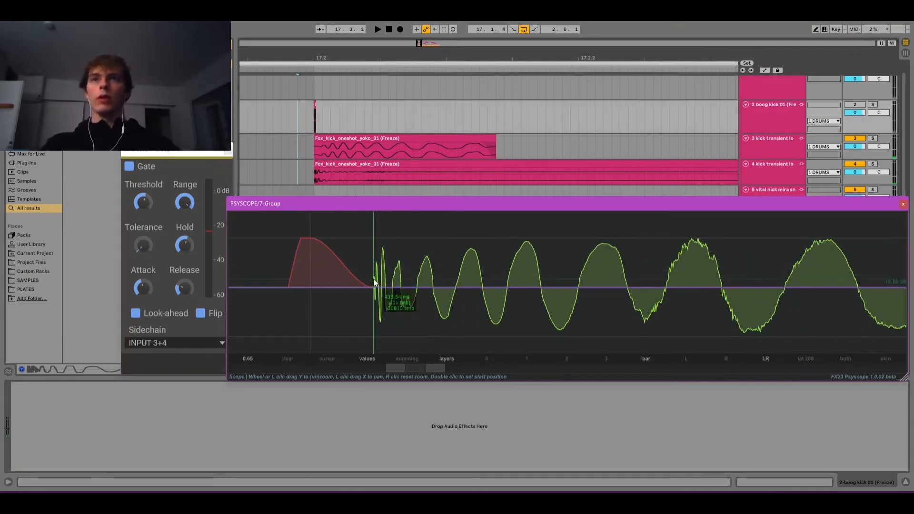
scroll(373, 279, "up", 2)
left_click(175, 151)
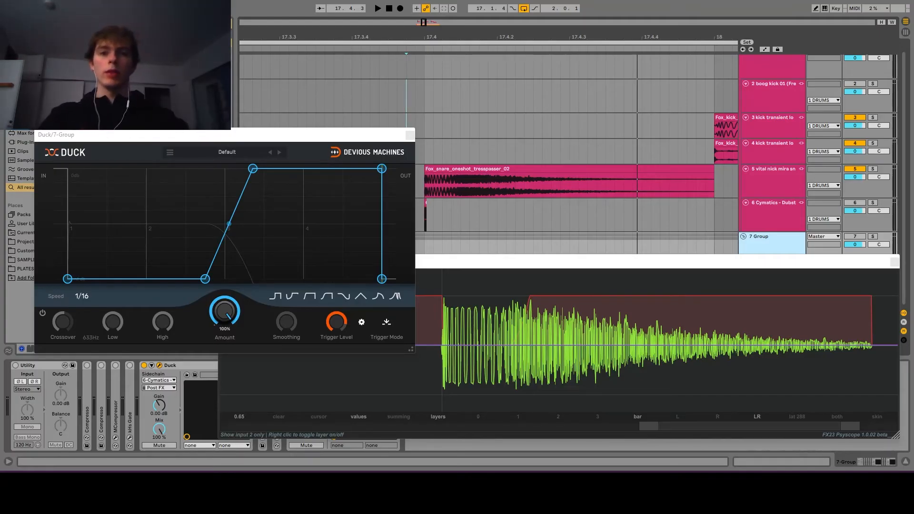
- Examine Duck's trigger settings, including hold-off and lookahead, alongside the snare and its short trigger clip at 17.4
left_click(495, 170)
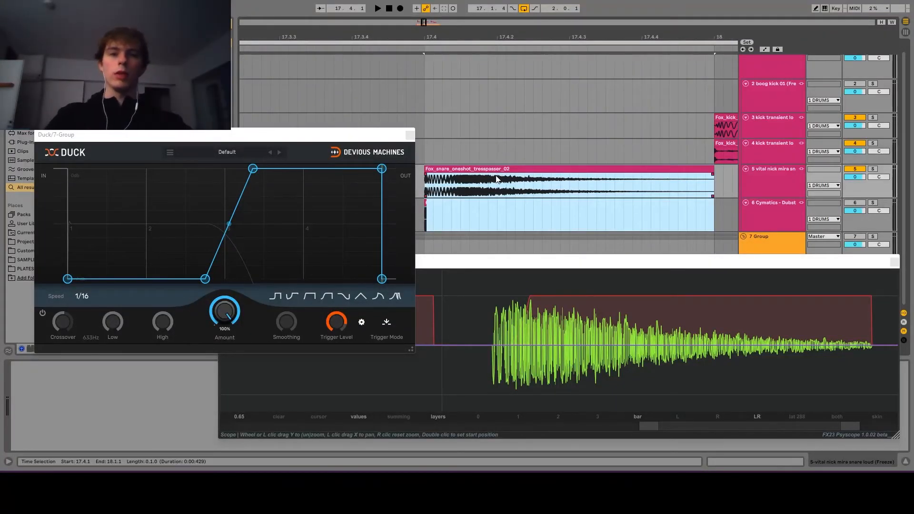
left_click(361, 322)
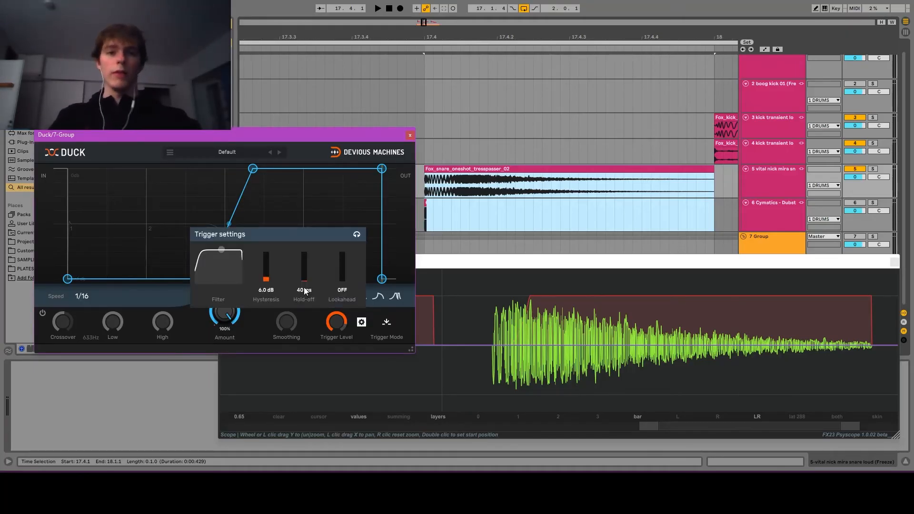
scroll(505, 199, "left", 2)
left_click(505, 200)
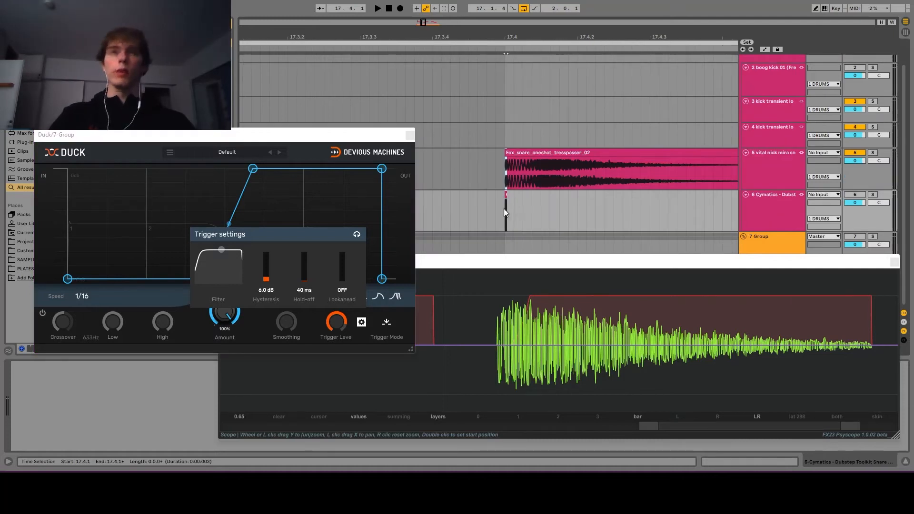
scroll(512, 208, "up", 4)
scroll(463, 199, "down", 3)
left_click(361, 322)
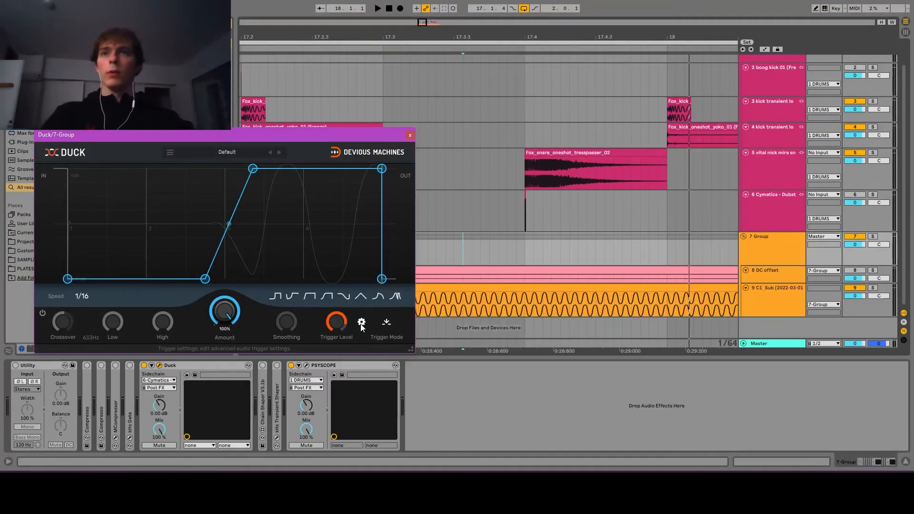
left_click(362, 323)
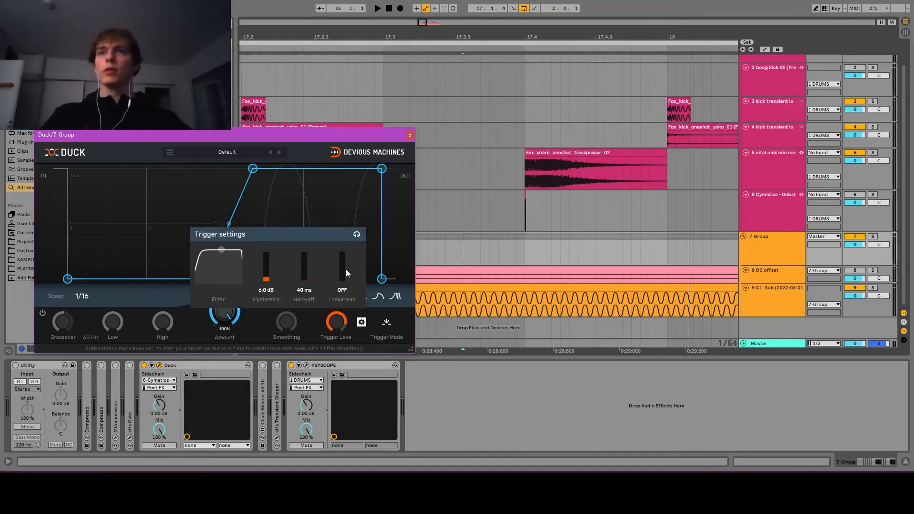
left_click(364, 241)
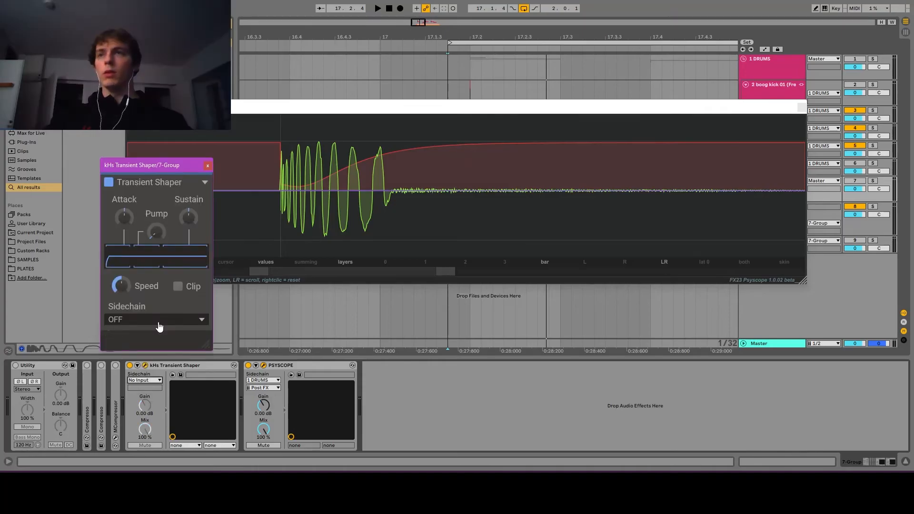
- Set kHs Transient Shaper's sidechain to INPUT 3+4 and its sidechain source to the 2-boog kick track
left_click(158, 322)
left_click(120, 334)
left_click(144, 380)
left_click(148, 395)
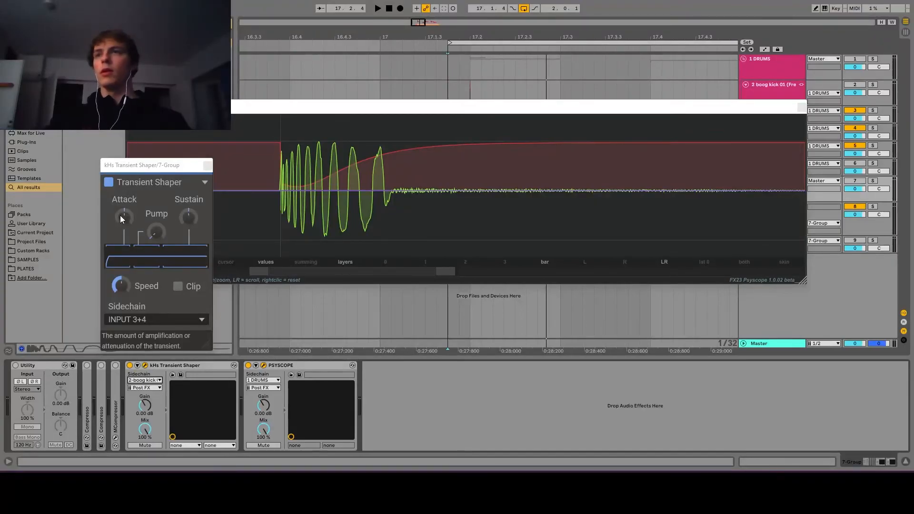
- Lower Transient Shaper's attack, raise its speed to maximum and play back the kick to check the ducking curve
left_click_drag(121, 217, 136, 227)
left_click_drag(125, 293, 125, 252)
key("space")
scroll(269, 274, "down", 1)
key("space")
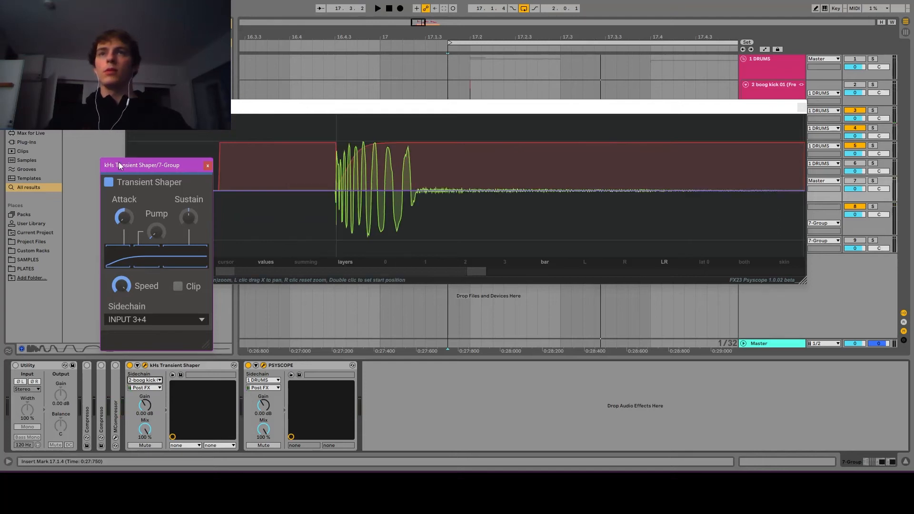
left_click(344, 196)
left_click_drag(115, 165, 62, 206)
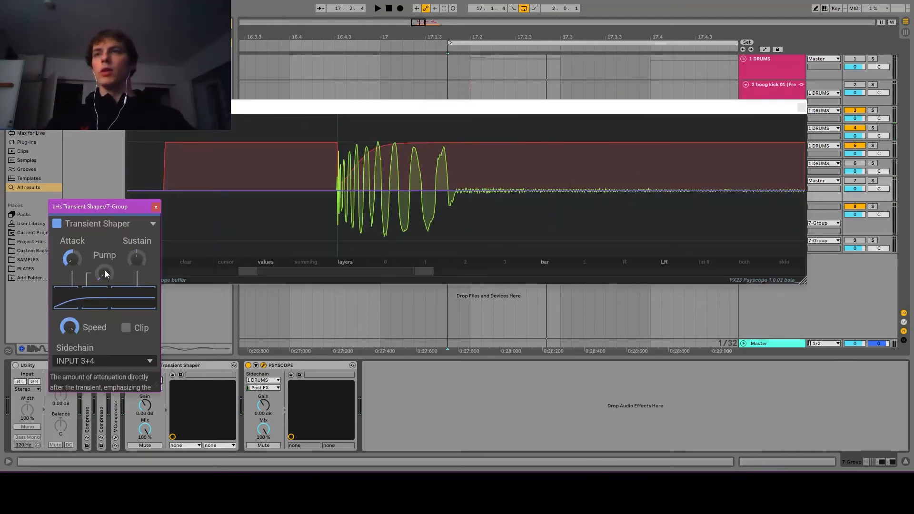
- Reduce Transient Shaper's speed for a slower recovery and examine the sub's ducking around the kick on the oscilloscope
left_click_drag(105, 274, 103, 365)
key("space")
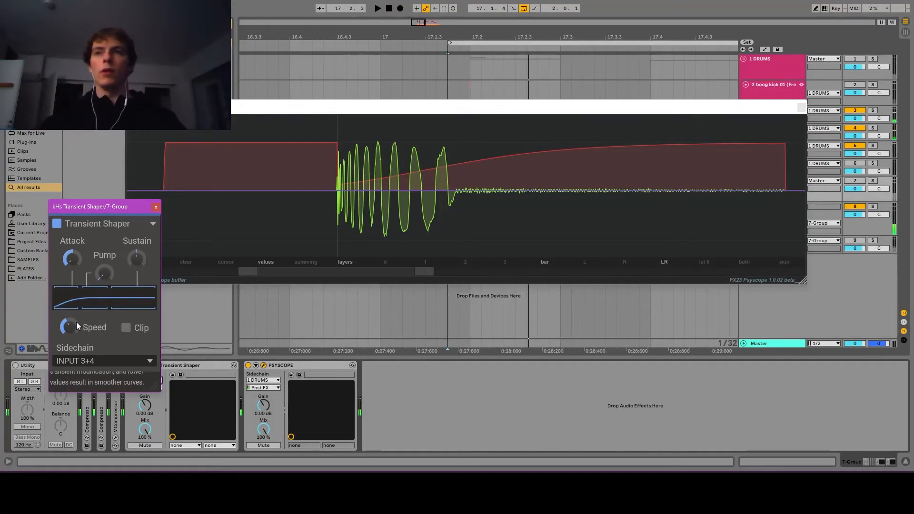
left_click_drag(341, 202, 348, 259)
scroll(348, 259, "up", 1)
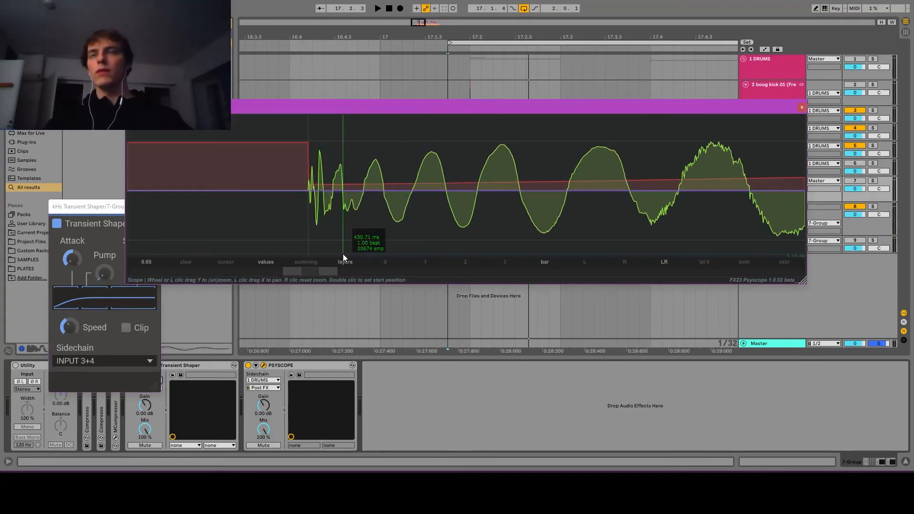
left_click_drag(344, 206, 350, 183)
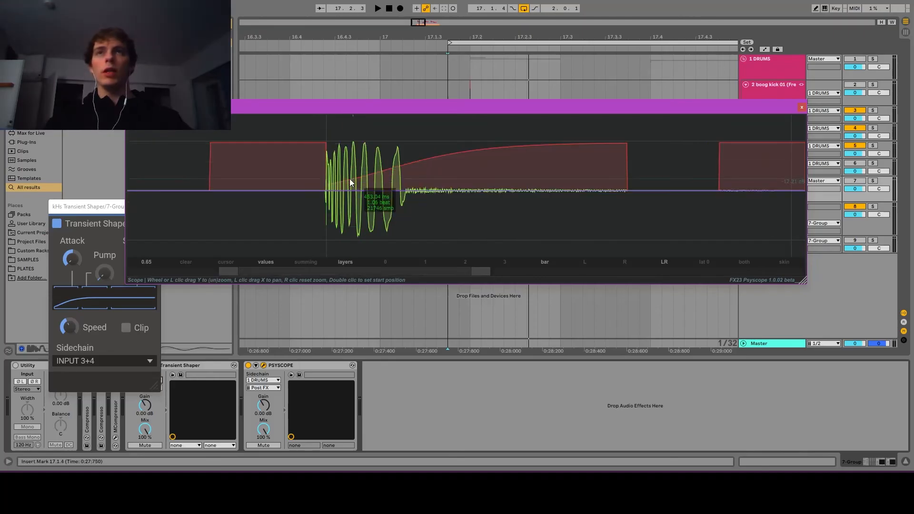
left_click(97, 207)
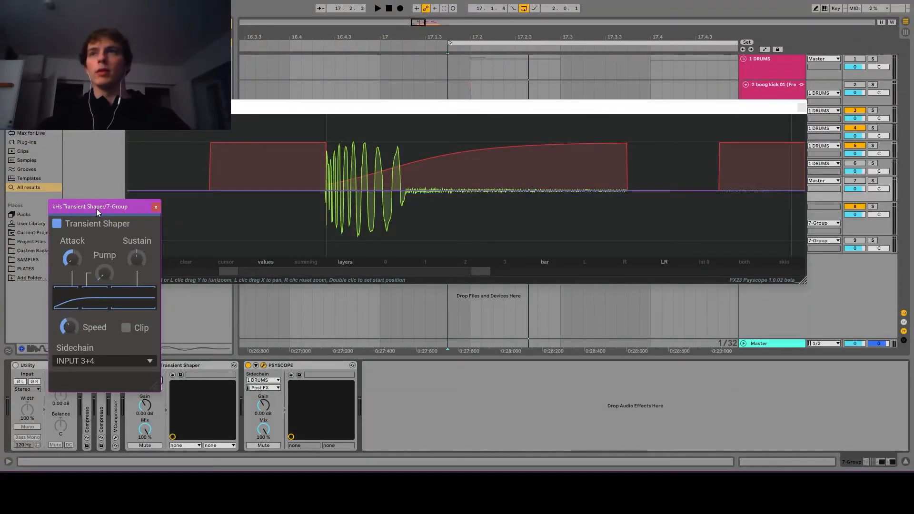
left_click_drag(96, 209, 123, 175)
left_click(145, 366)
left_click(145, 366)
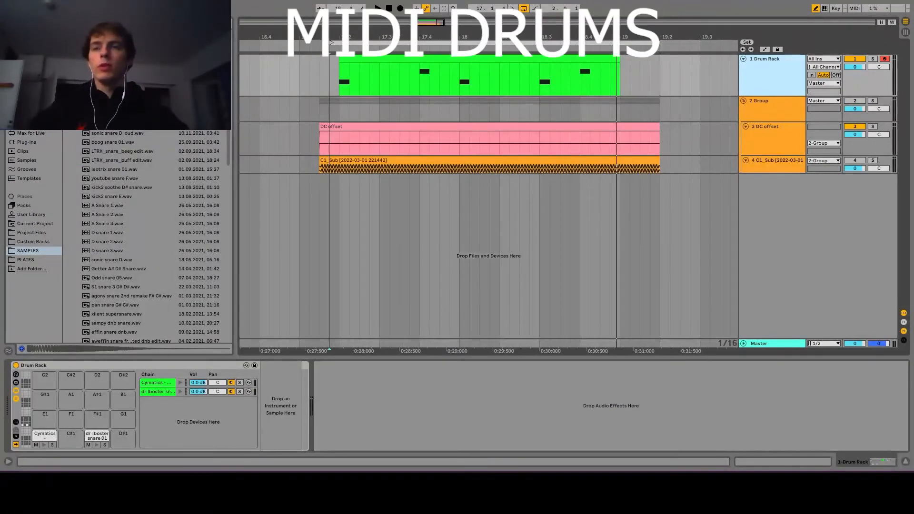
- Look through the Drum Rack's snare and kick chains and show the chains' input and output settings
left_click(138, 368)
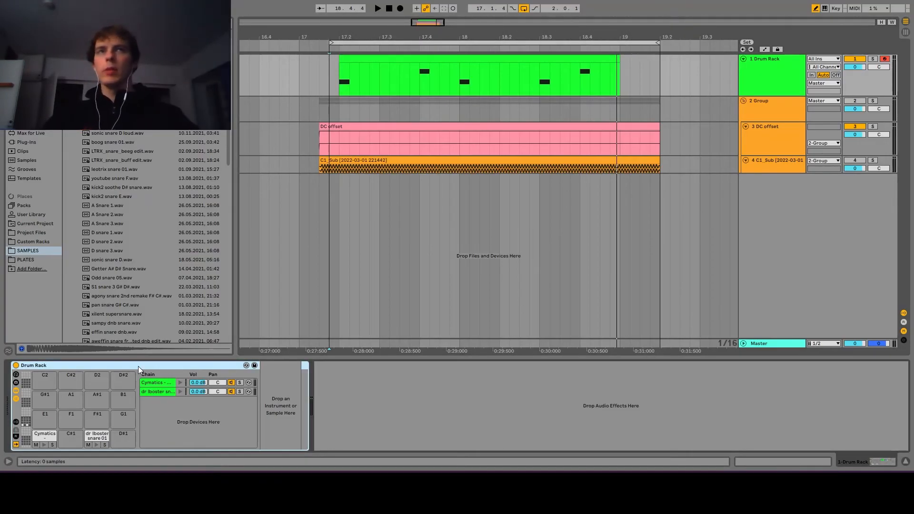
left_click(157, 391)
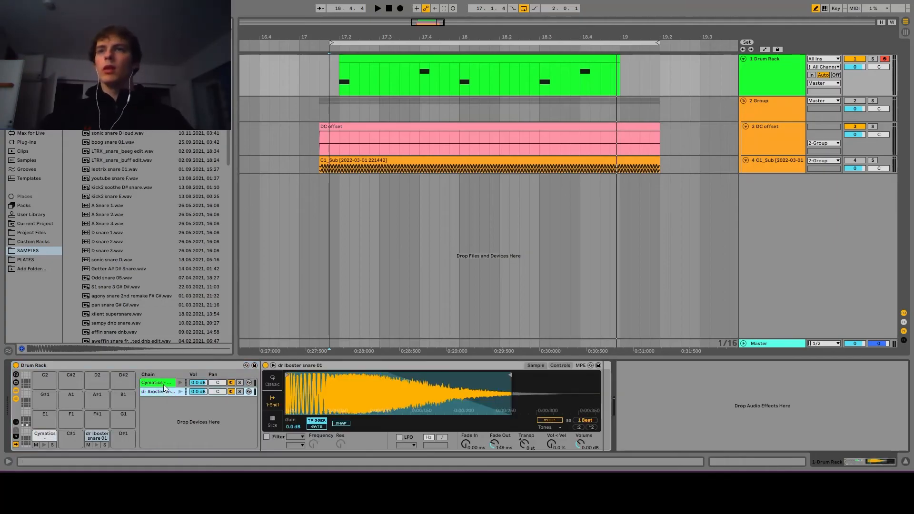
left_click(164, 384)
left_click(16, 422)
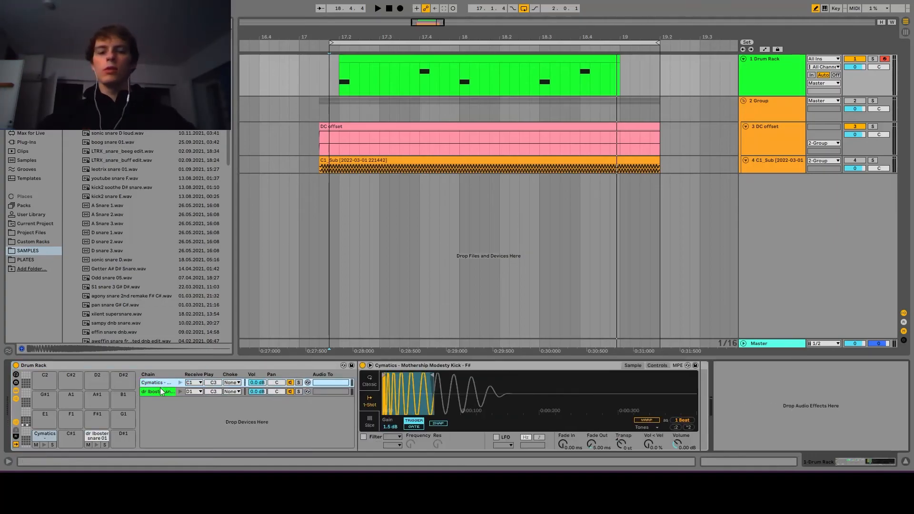
- Duplicate the Drum Rack's kick chain, name the copy kick trigger and shorten its sample with a 2.20 ms fade-out
key("ctrl+d")
left_click(197, 392)
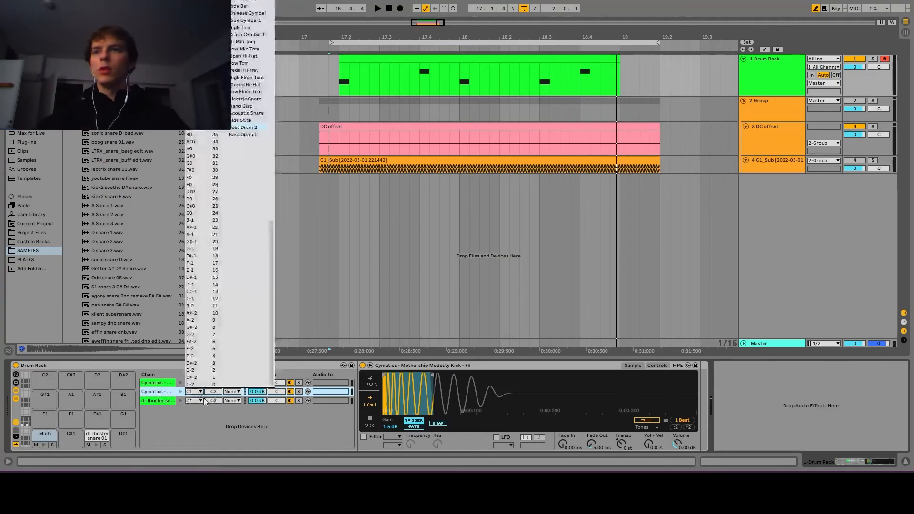
left_click(195, 392)
key("ctrl+r")
type("kick trigger")
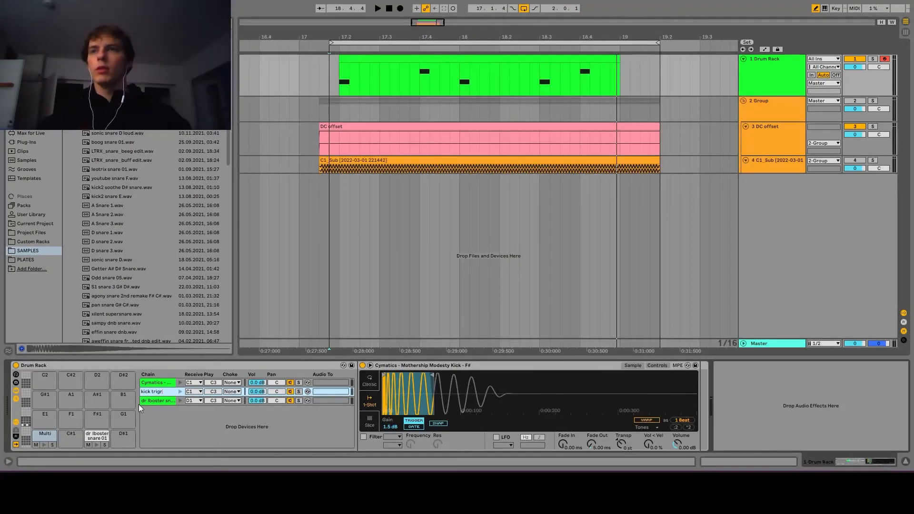
key("Return")
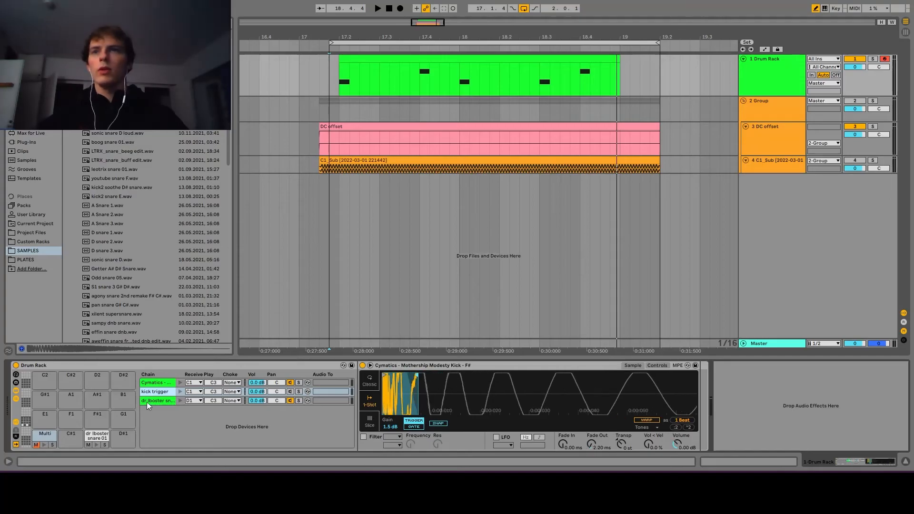
left_click(160, 392)
- Duplicate the snare chain as snare trigger and shorten its sample with a 2.74 ms fade-out
left_click(156, 401)
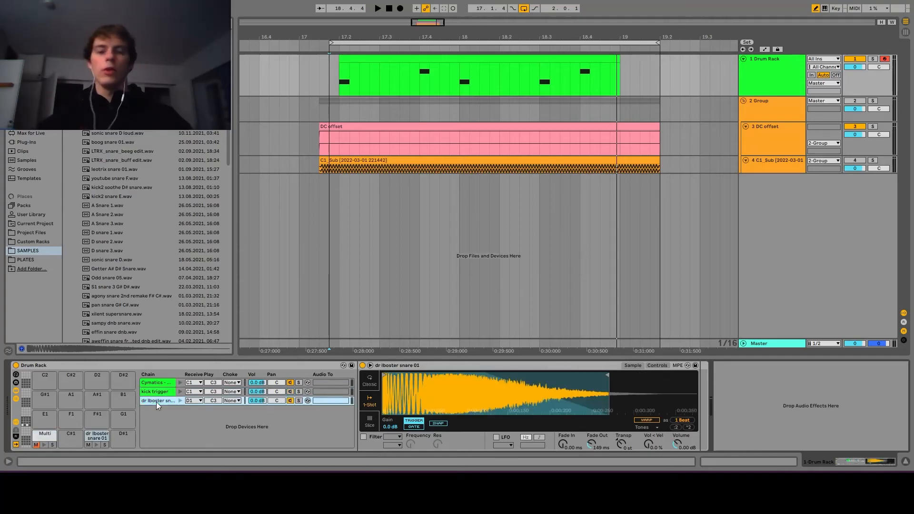
key("ctrl+d")
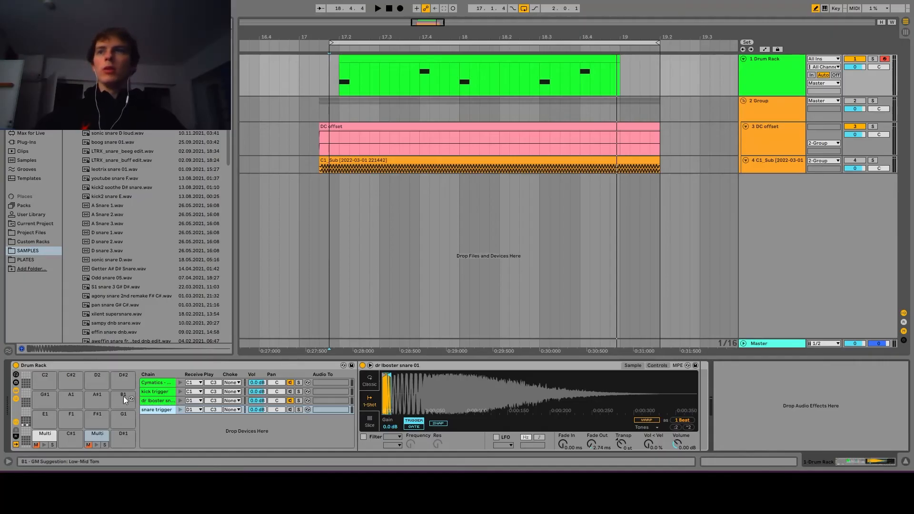
left_click(148, 383)
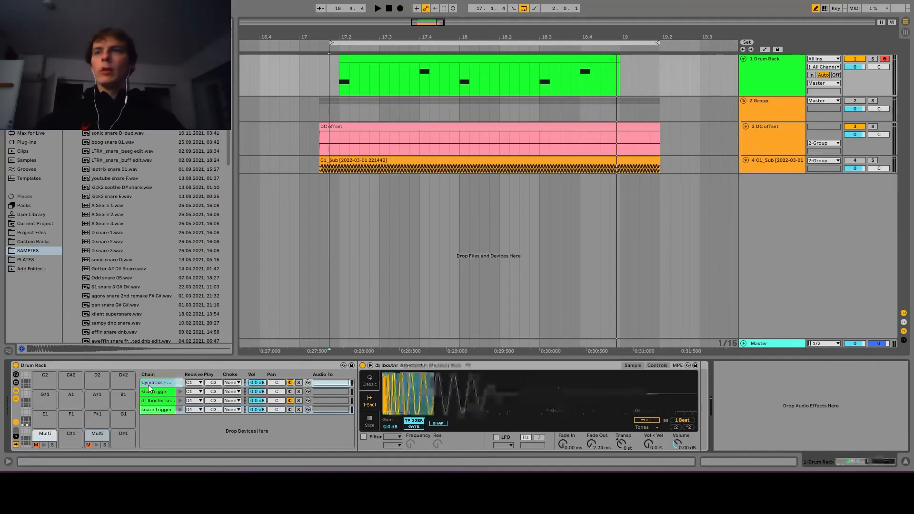
- Insert two MIDI tracks below the Drum Rack track and have both receive MIDI from 1-Drum Rack
left_click(771, 86)
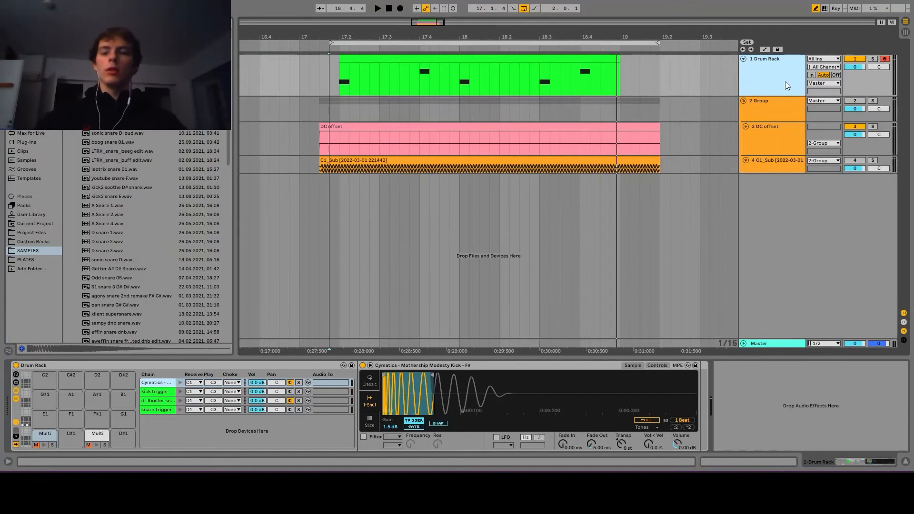
key("ctrl+shift+t")
key("ctrl+shift+t")
left_click(773, 128)
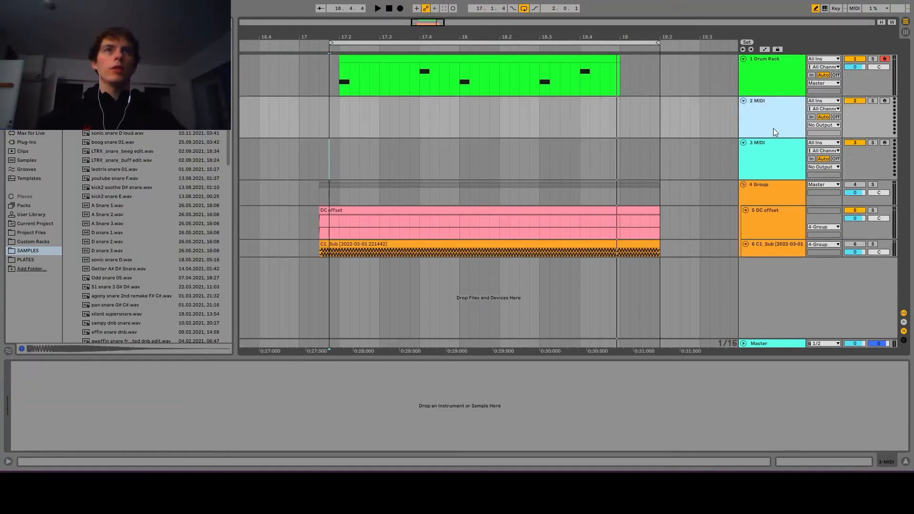
left_click(775, 149, "shift")
left_click(823, 101)
left_click(831, 132)
left_click(810, 113)
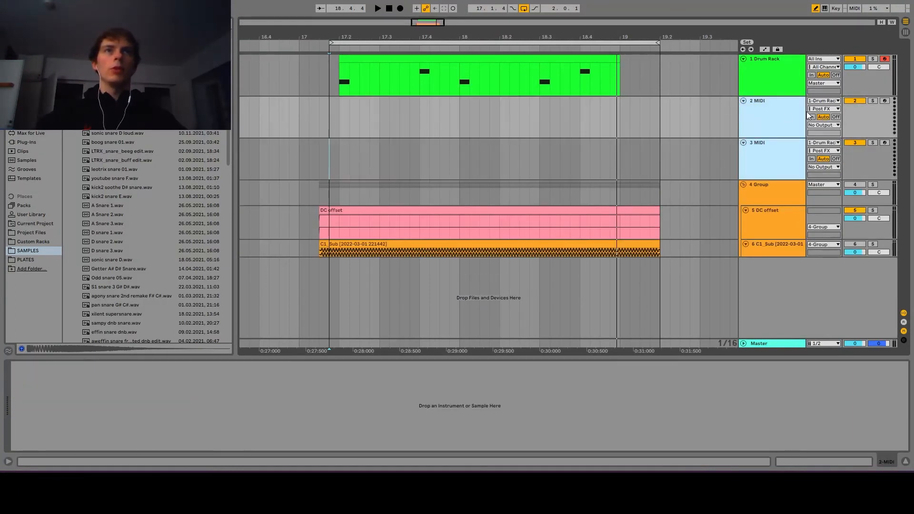
- Set track 2's input channel to snare trigger Post FX and track 3's to a Drum Rack chain Post FX
left_click(815, 109)
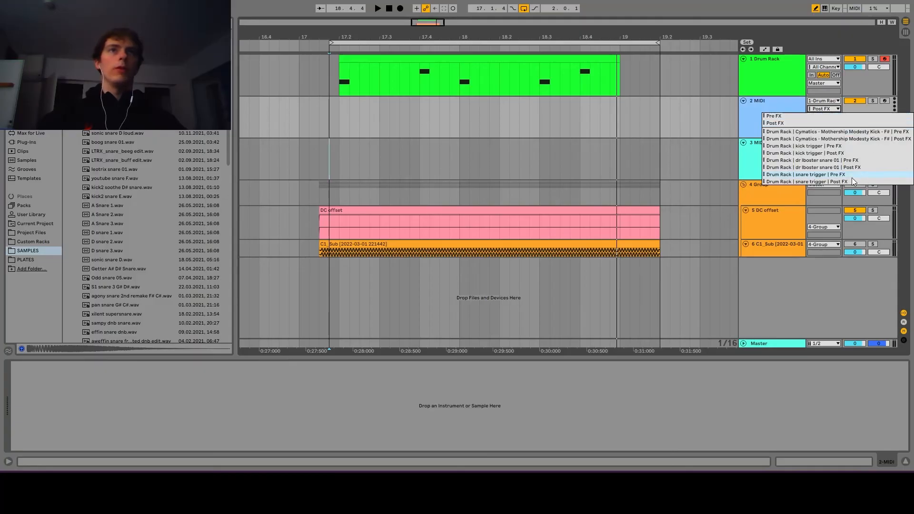
left_click(812, 181)
left_click(796, 149)
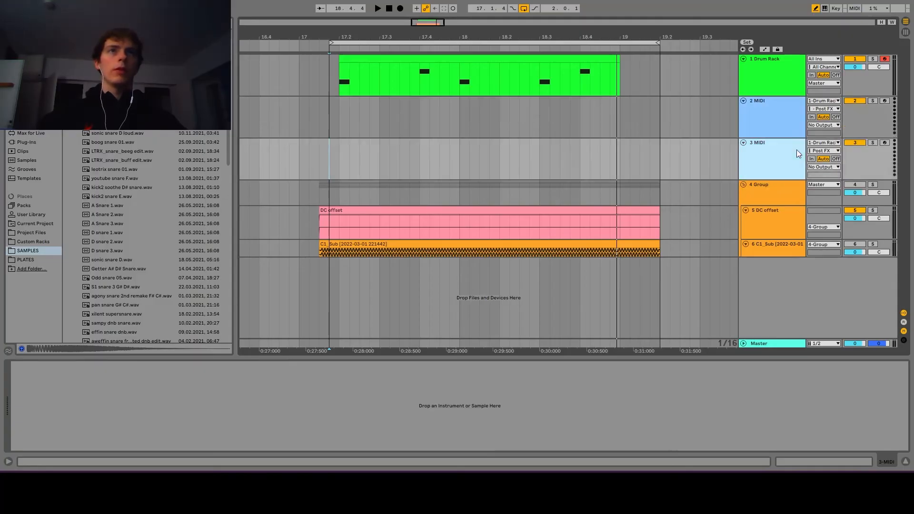
left_click(832, 150)
left_click(826, 204)
- Set both new MIDI tracks' monitoring to In and route their MIDI output to 4-Group's Duck
left_click(776, 130)
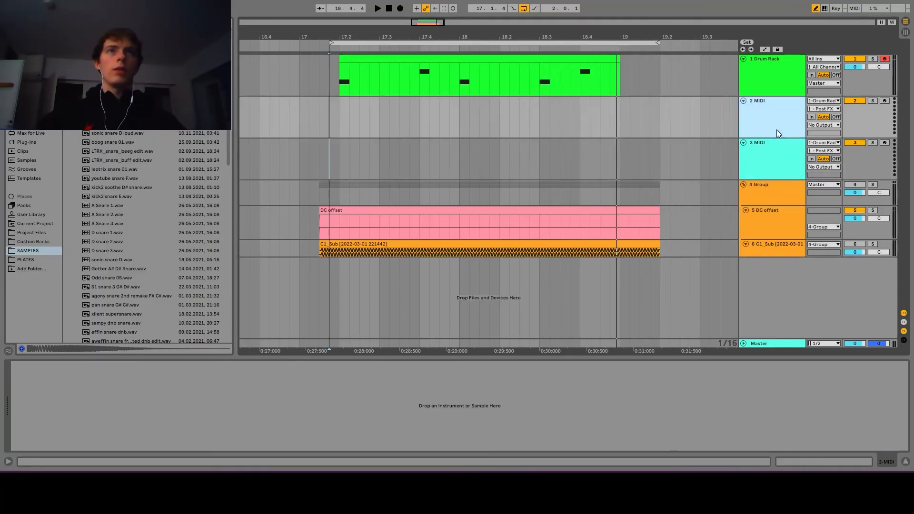
left_click(785, 151, "shift")
left_click(811, 159)
left_click(773, 199)
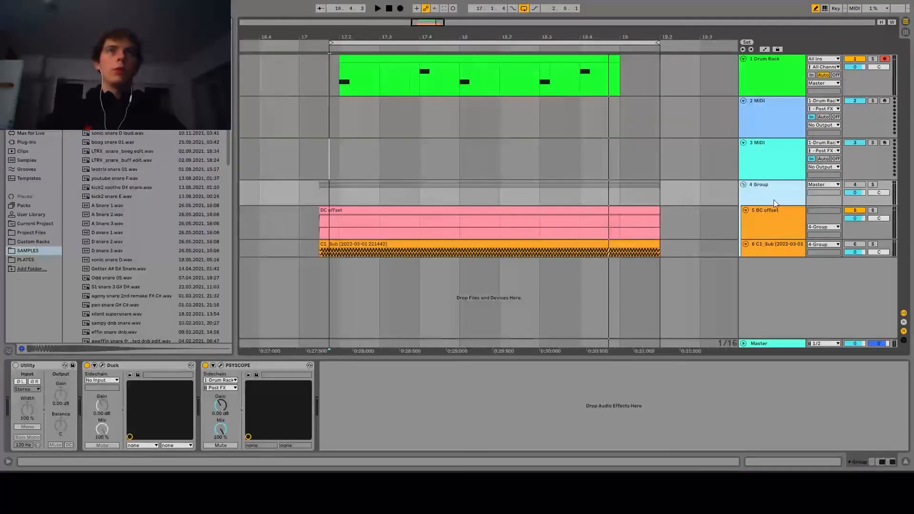
left_click(759, 126)
left_click(772, 158, "shift")
left_click(823, 167)
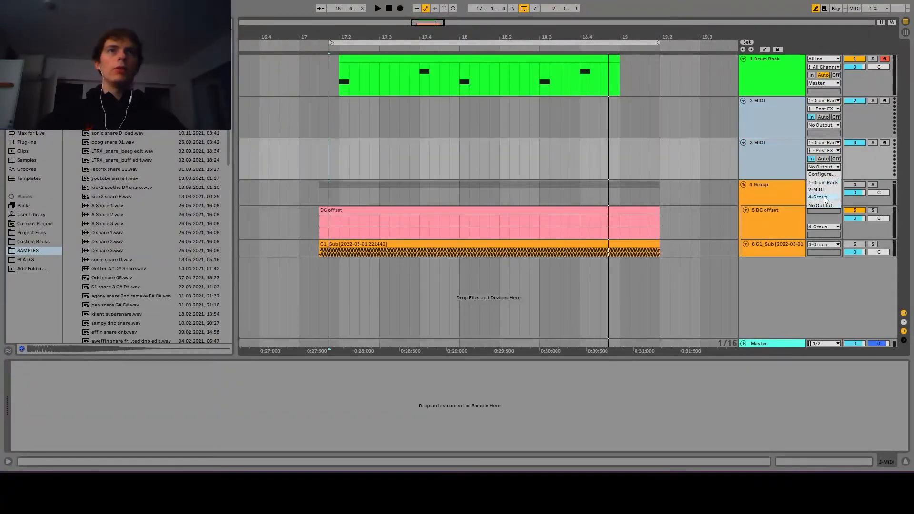
left_click(823, 196)
- Check Duck's MIDI trigger mode on 4 Group and inspect the ducking around the kick in PSYSCOPE
left_click(765, 192)
left_click(102, 365)
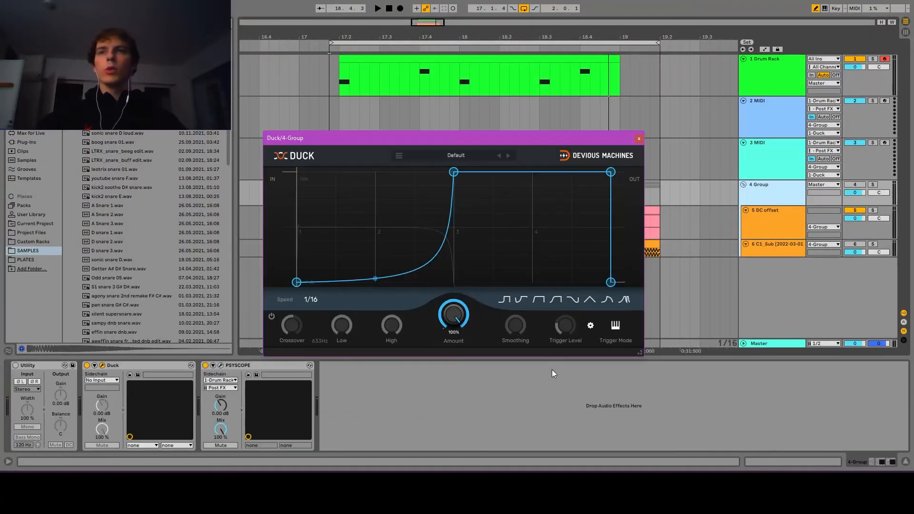
left_click(616, 335)
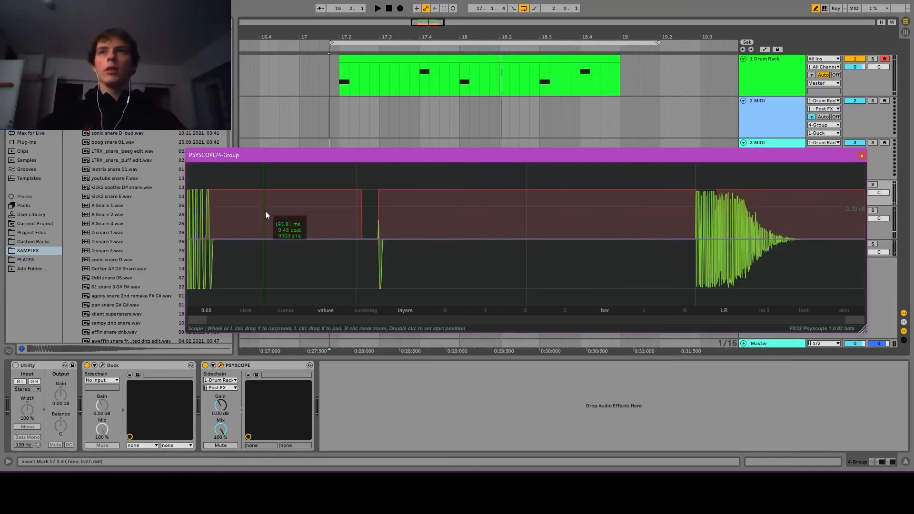
left_click_drag(265, 217, 316, 270)
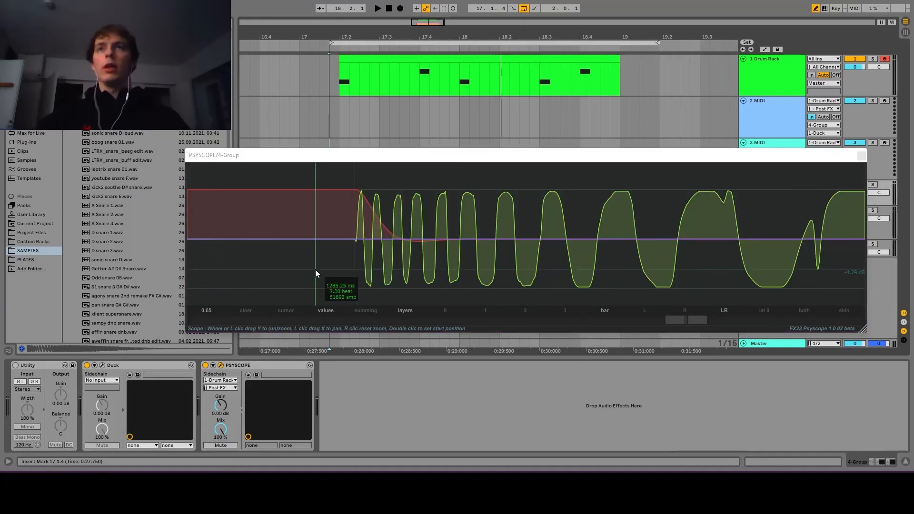
left_click(102, 365)
left_click(102, 365)
left_click(220, 365)
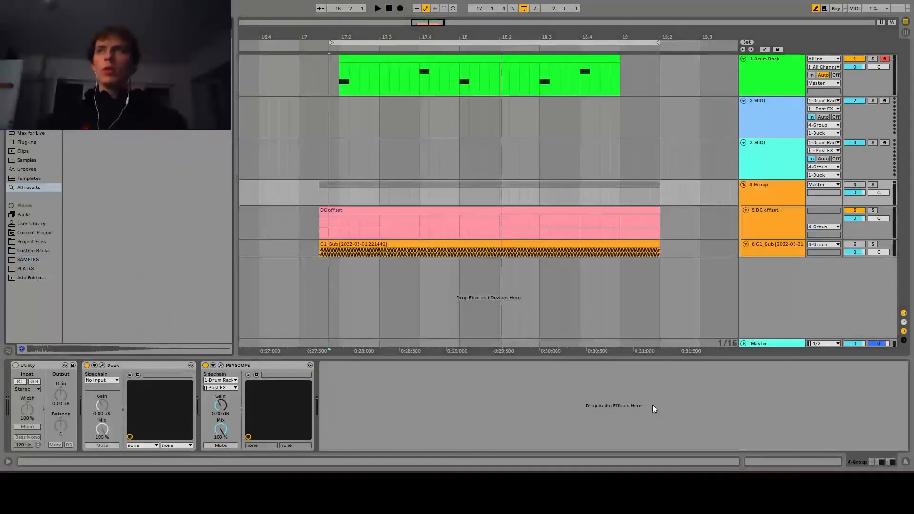
key("Down")
key("Return")
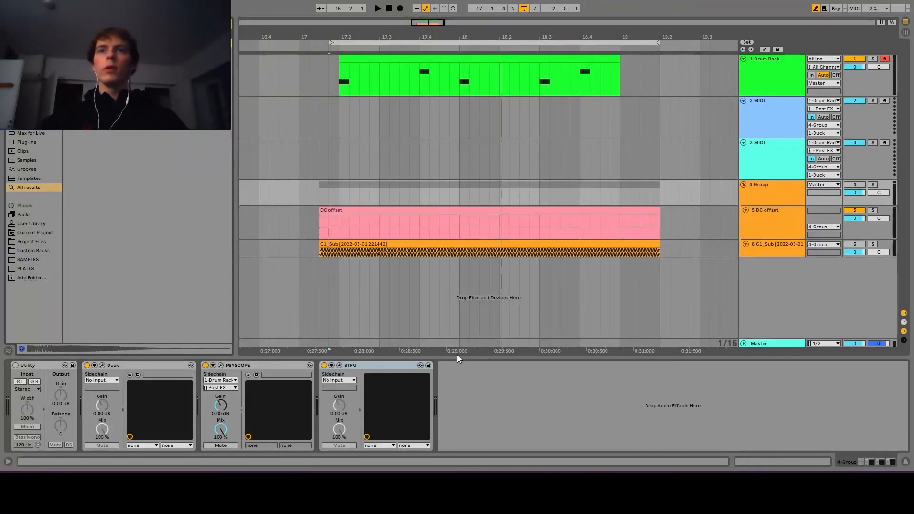
key("ctrl+f")
type("duck")
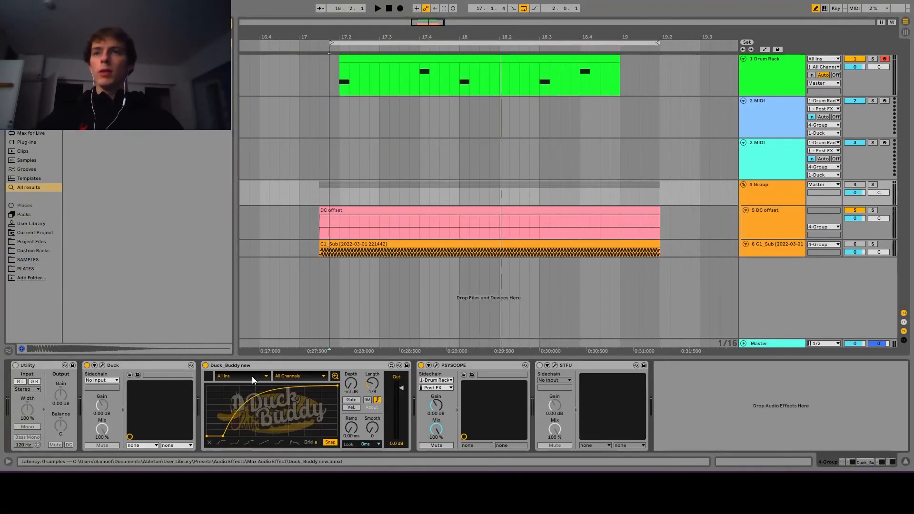
- Set Duck Buddy's MIDI source to 2-MIDI Post FX, delay its curve's recovery and set the length to 1/16
left_click(253, 376)
left_click(241, 401)
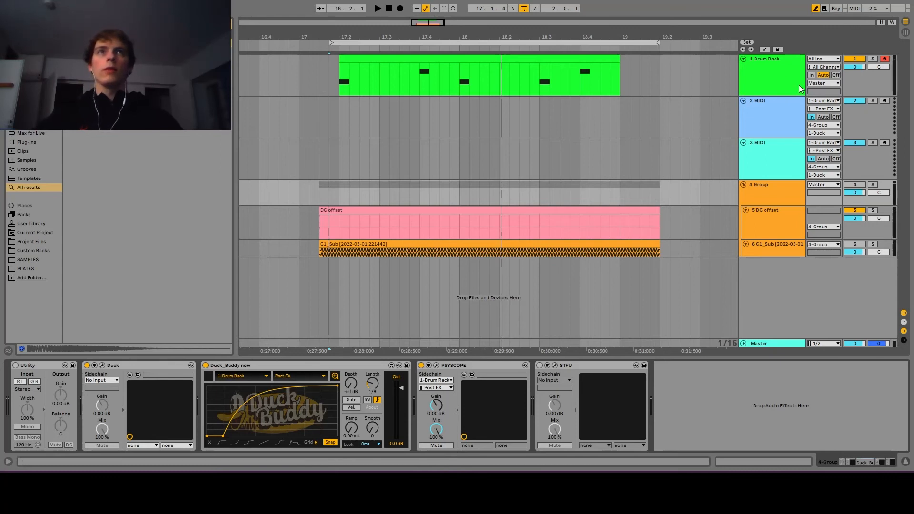
left_click(292, 376)
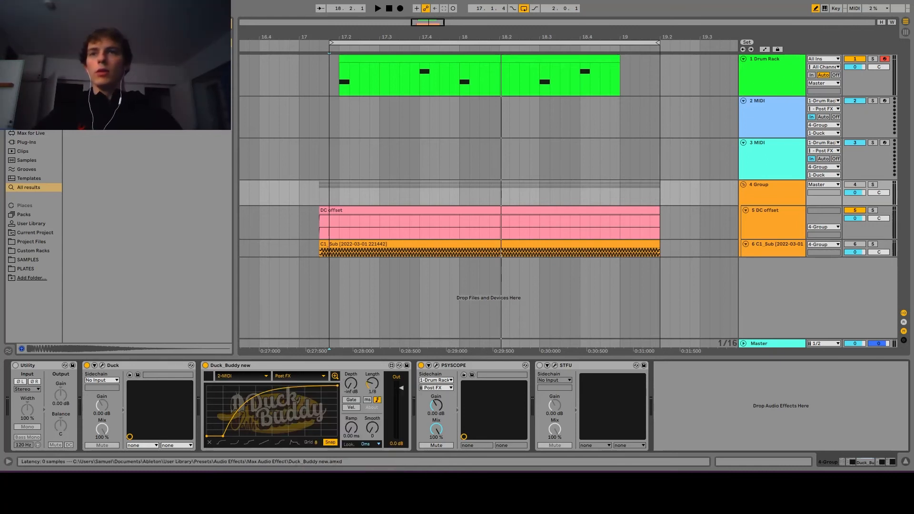
left_click_drag(221, 436, 305, 436)
left_click_drag(325, 385, 396, 405)
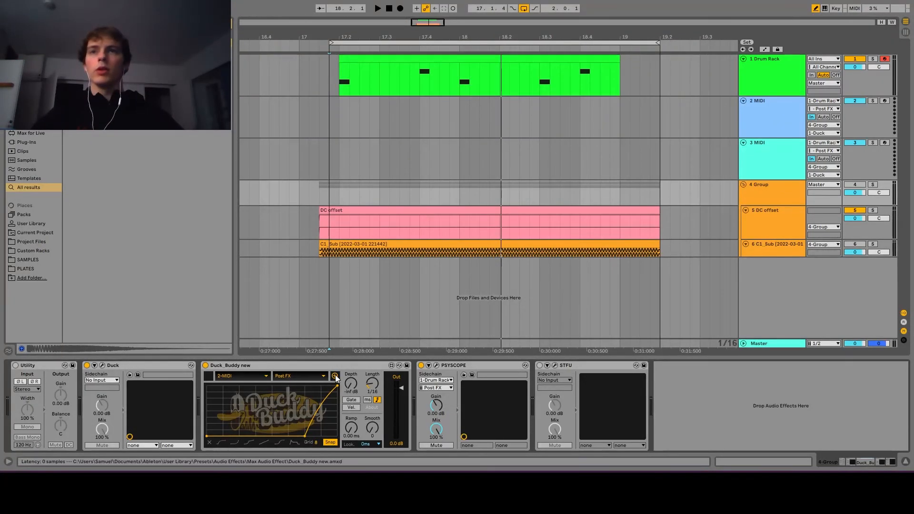
- Open Duck Buddy's waveform viewer, enable the auxiliary view, feed it a Drum Rack signal and play back the kick
left_click(335, 376)
left_click(366, 59)
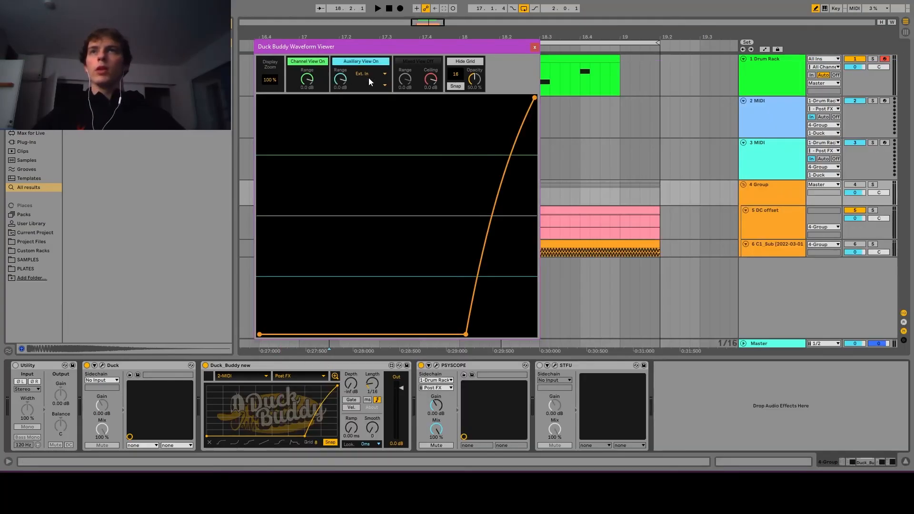
left_click(383, 84)
left_click(383, 91)
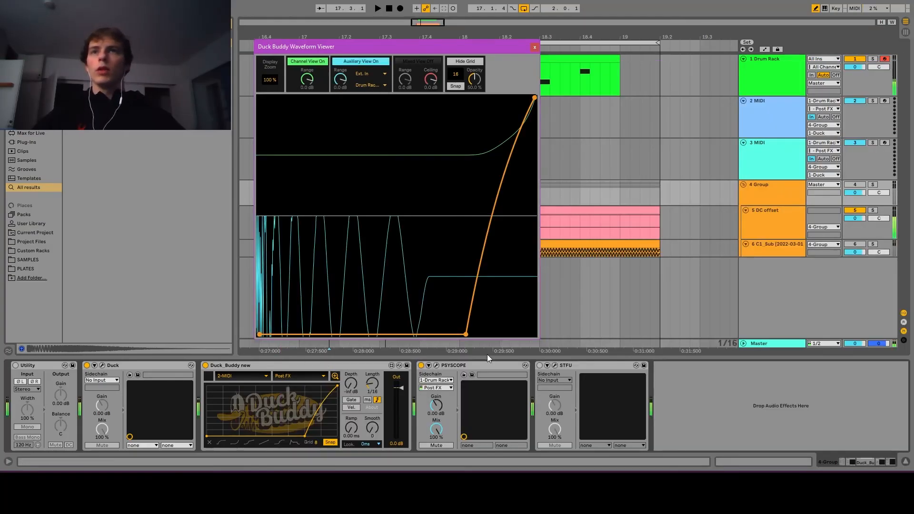
- Shift Duck Buddy's recovery earlier to meet the kick's tail and set lookahead to 5 ms, trying out the Smooth control
left_click_drag(465, 334, 394, 334)
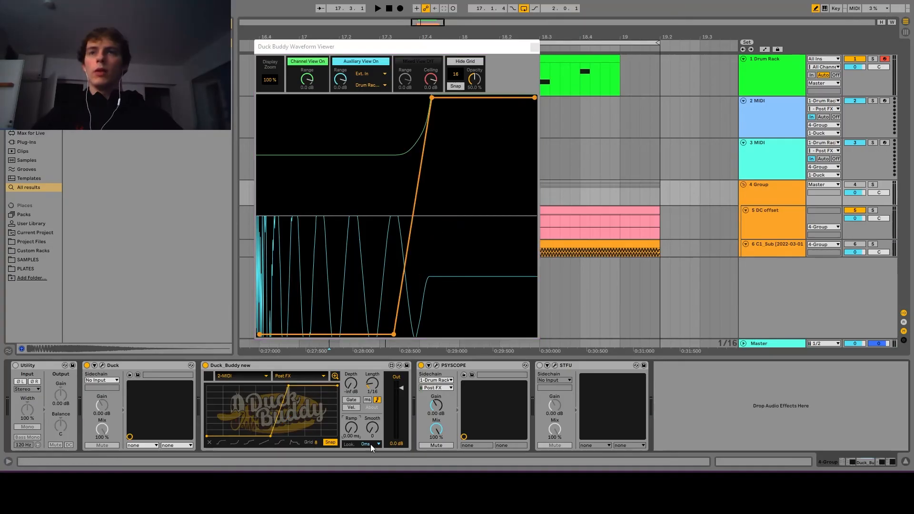
left_click(373, 444)
left_click(371, 404)
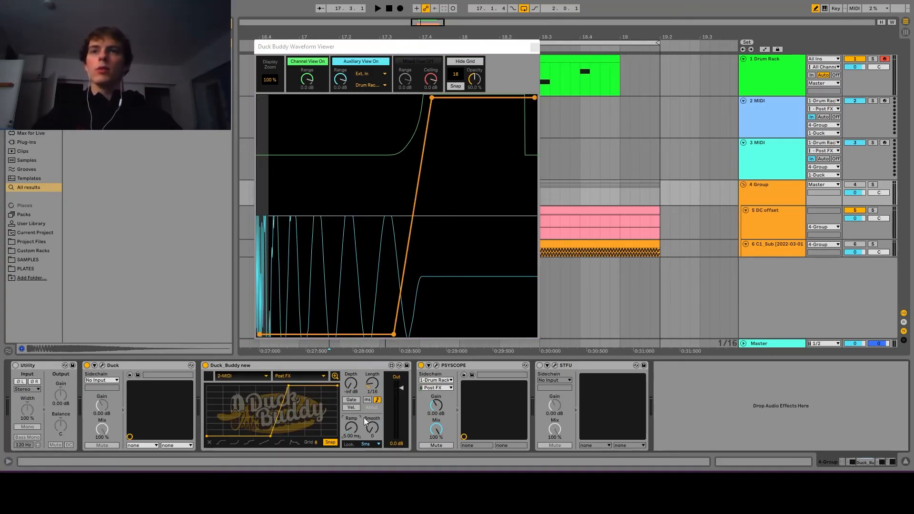
left_click_drag(372, 428, 373, 408)
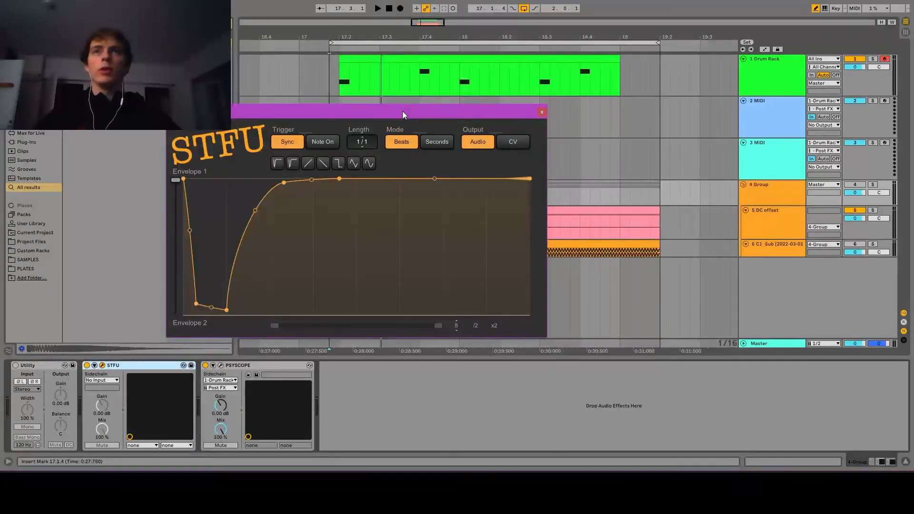
- Set STFU's trigger to Note On with a length of 1/4 and simplify the envelope's opening dip
left_click(318, 143)
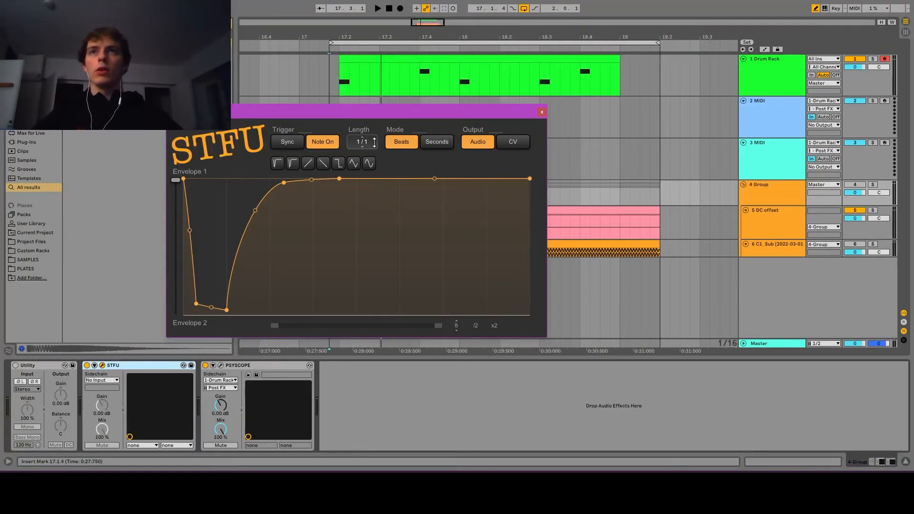
left_click_drag(366, 139, 371, 159)
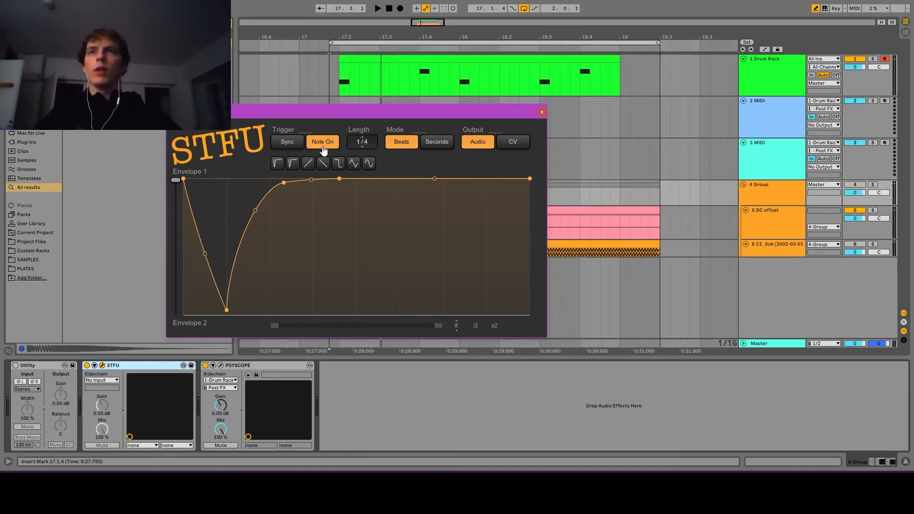
- Load the rising ramp shape into STFU's first envelope and raise its middle point to full level just past the centre
left_click(323, 147)
left_click(320, 146)
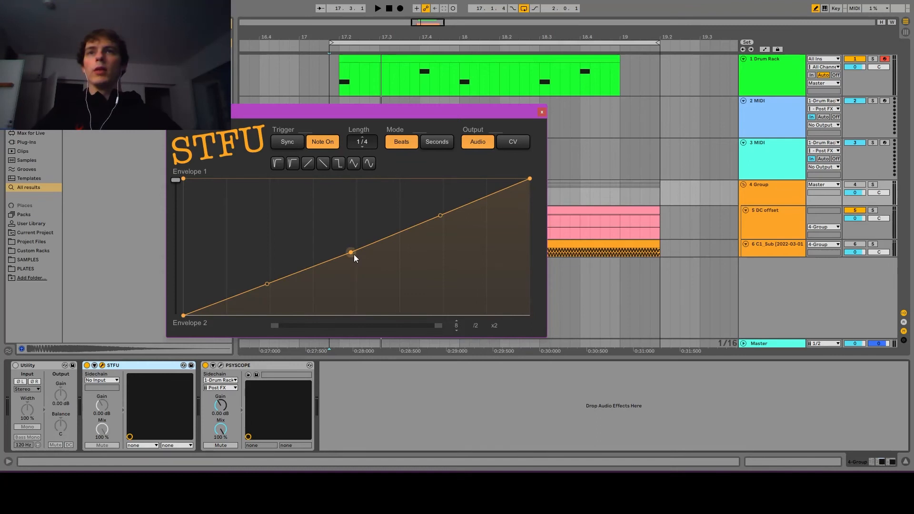
left_click_drag(351, 252, 377, 179)
- Route the output of tracks 2 MIDI and 3 MIDI to 4-Group with STFU as the target
left_click(760, 119)
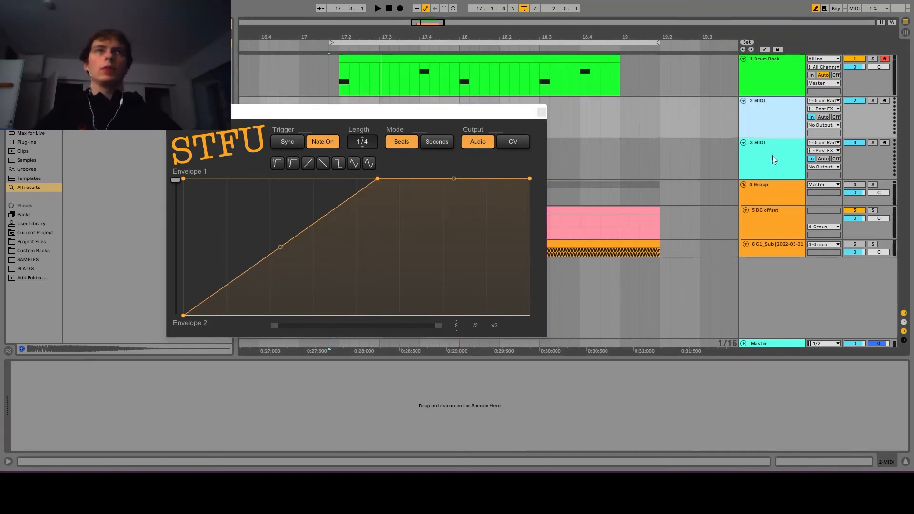
left_click(772, 156, "shift")
left_click(823, 125)
left_click(820, 158)
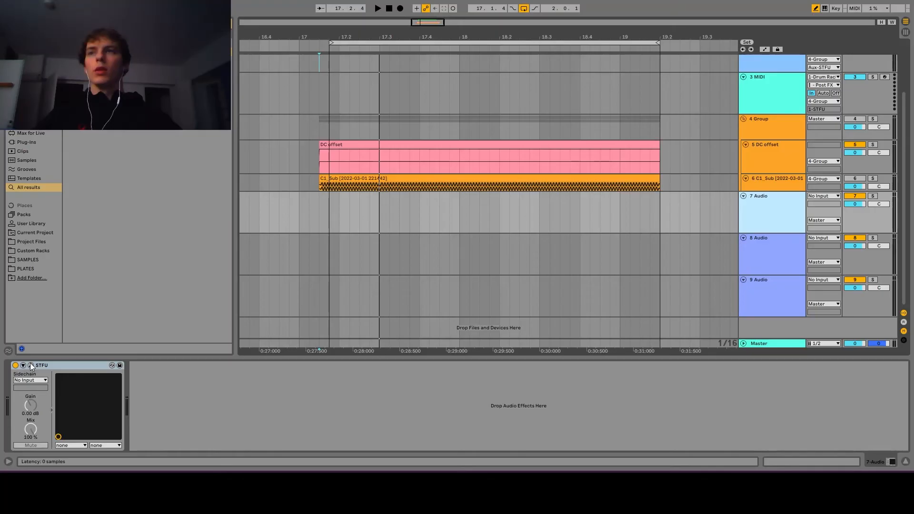
- Inspect the STFU instance on track 7 Audio and look over tracks 8 Audio and 9 Audio
left_click(31, 366)
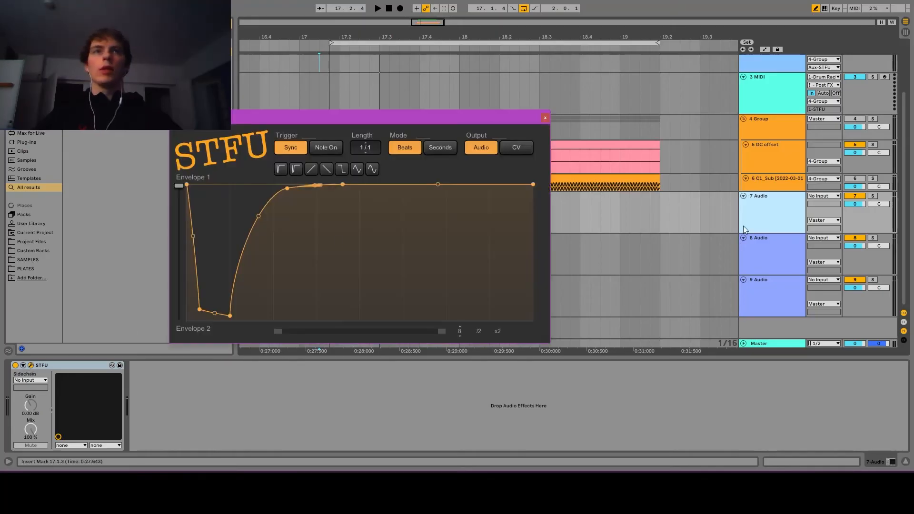
left_click(773, 257)
left_click(778, 306)
left_click(545, 118)
- Set the output of track 2 Ext. Instrument to Master and show its device
scroll(779, 222, "up", 3)
left_click(768, 121)
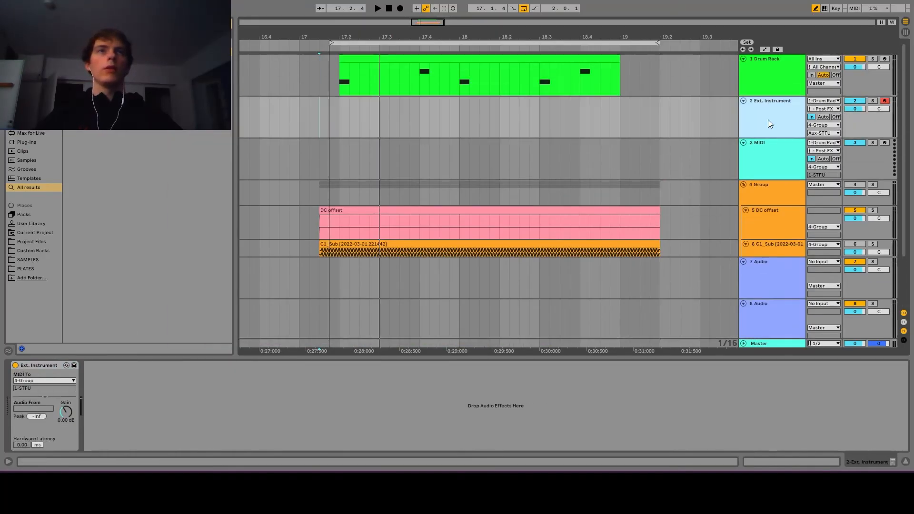
left_click(778, 147, "shift")
left_click(828, 125)
left_click(828, 150)
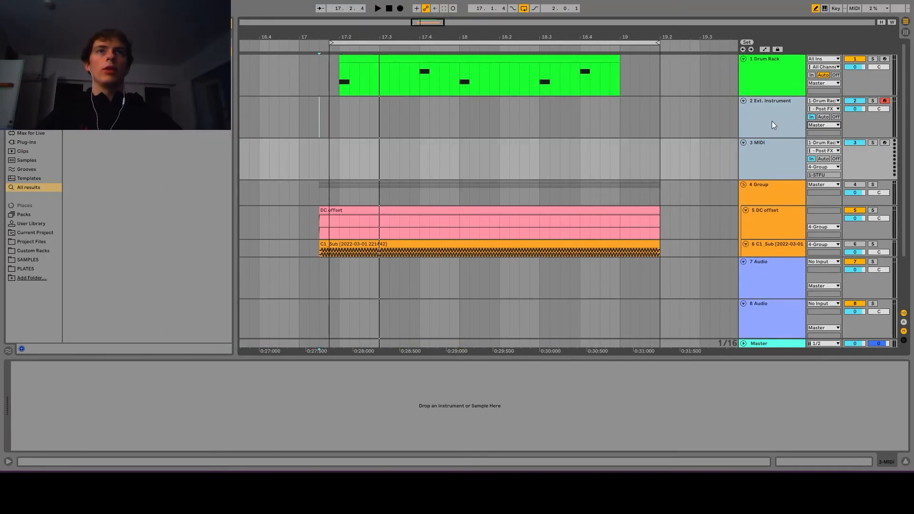
left_click(770, 142)
left_click(772, 119)
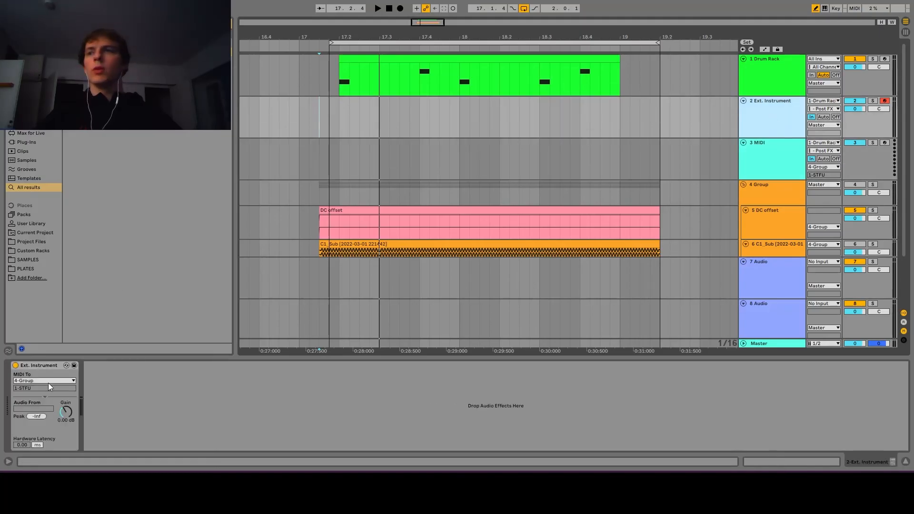
- Group the External Instrument into an Instrument Rack, duplicate its chain and choose another MIDI destination for the copy
left_click(52, 366)
key("ctrl+g")
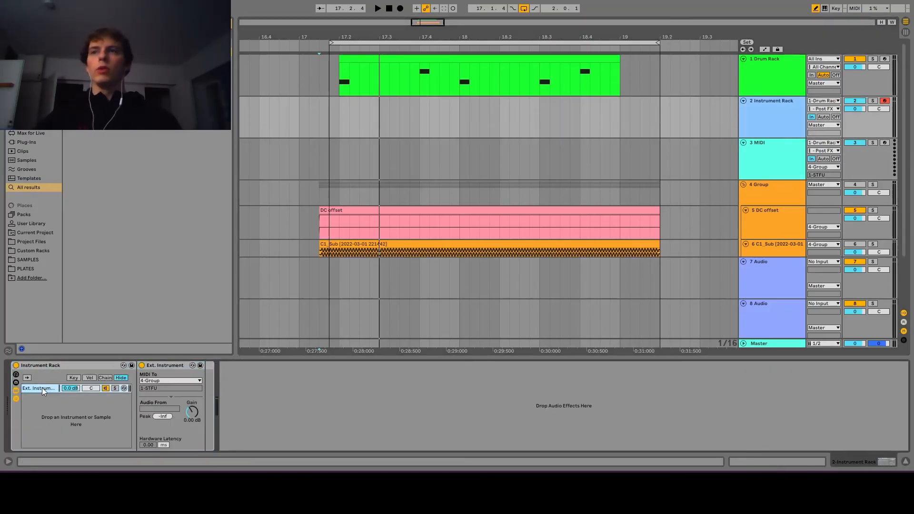
key("ctrl+d")
left_click(153, 381)
left_click(162, 420)
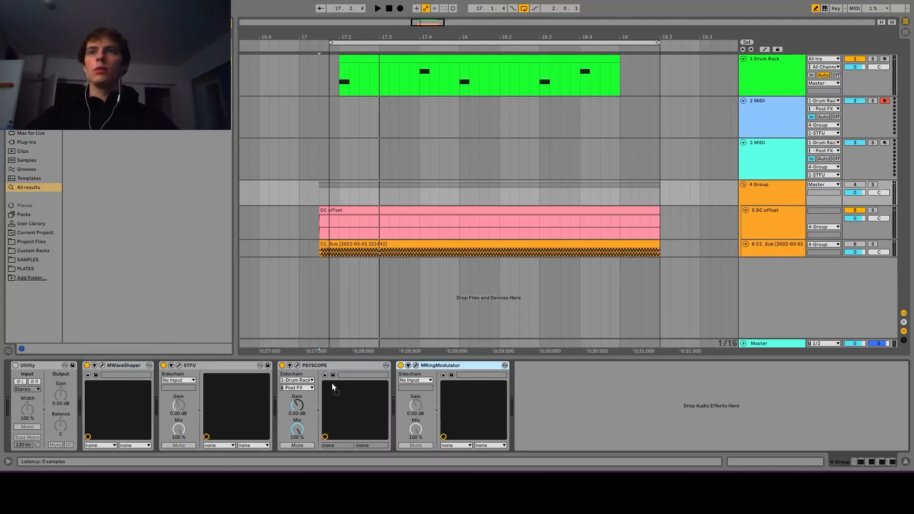
- Group MWaveShaper and MRingModulator on 4 Group into an Audio Effect Rack with separate mwaveshaper and mringmod chains
left_click_drag(419, 365, 127, 366)
key("ctrl+g")
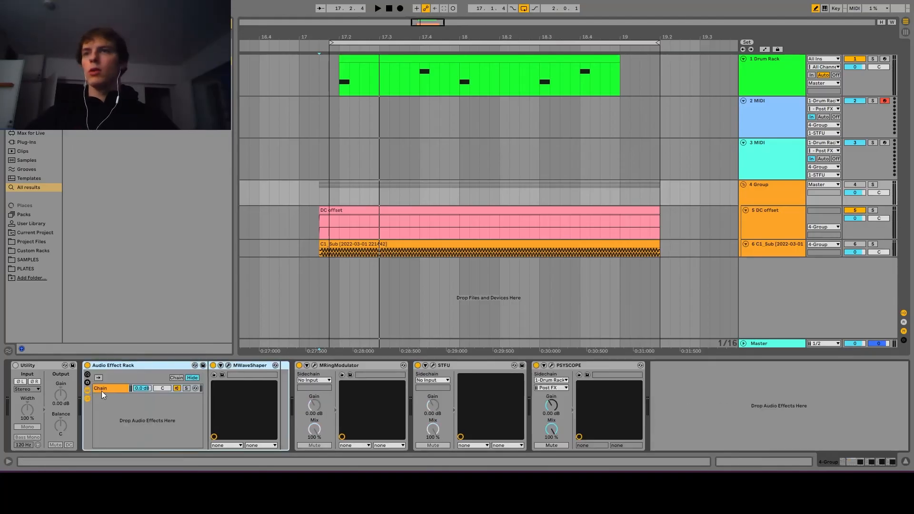
left_click_drag(244, 367, 120, 403)
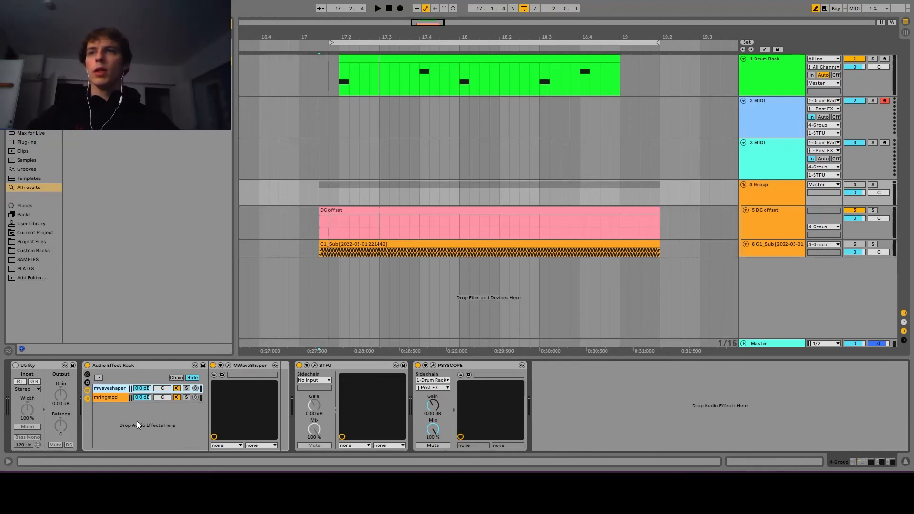
- Add a dry chain to the rack, then move the mwaveshaper chain below mringmod and deactivate it
right_click(136, 420)
left_click(158, 426)
left_click(115, 398)
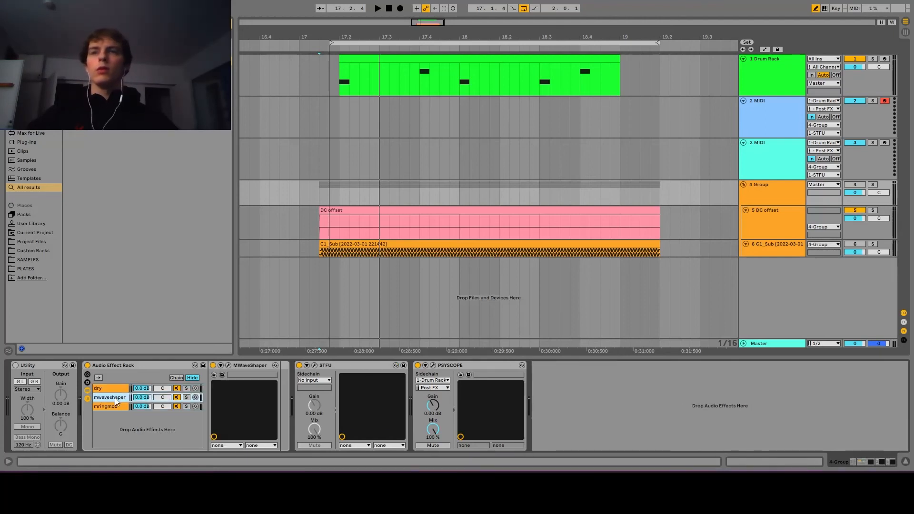
left_click_drag(115, 398, 162, 414)
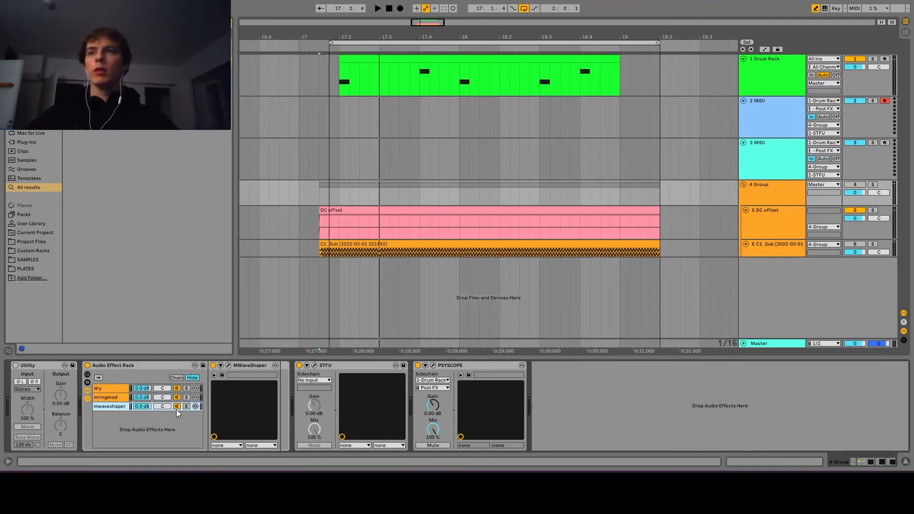
left_click(176, 408)
left_click(107, 397)
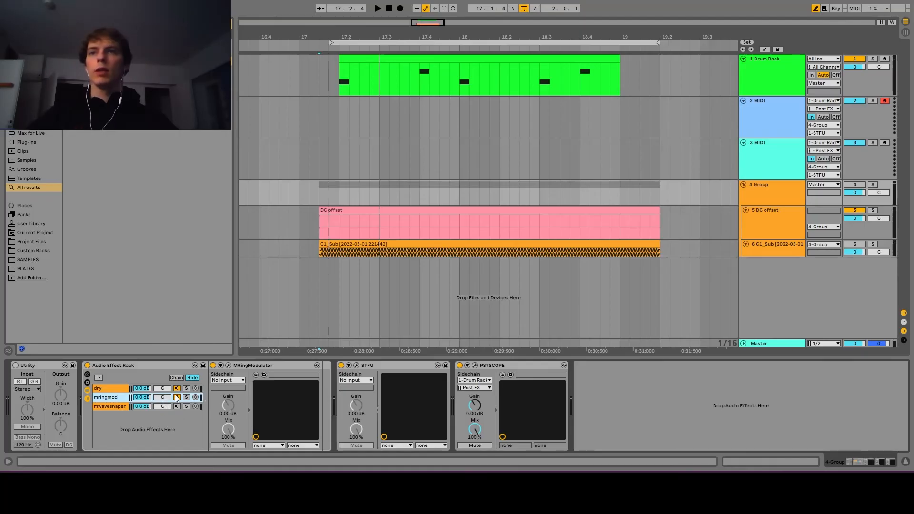
- Insert a Compressor ahead of MWaveShaper in the mwaveshaper chain and sidechain it from 1-Drum Rack, Post FX
key("Return")
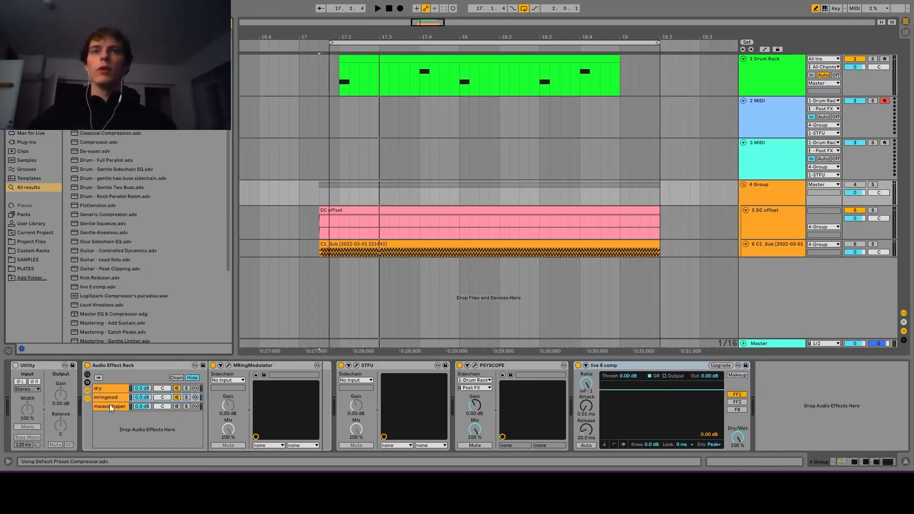
left_click(116, 407)
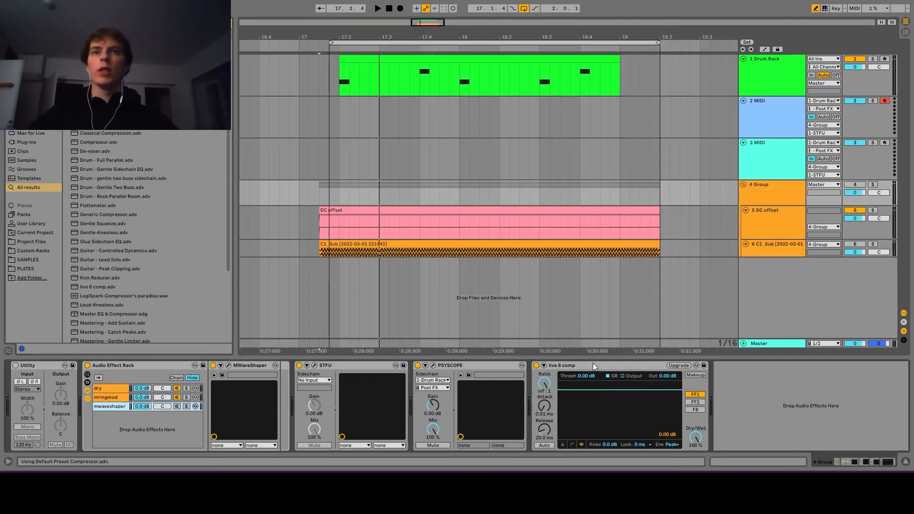
left_click_drag(586, 365, 237, 367)
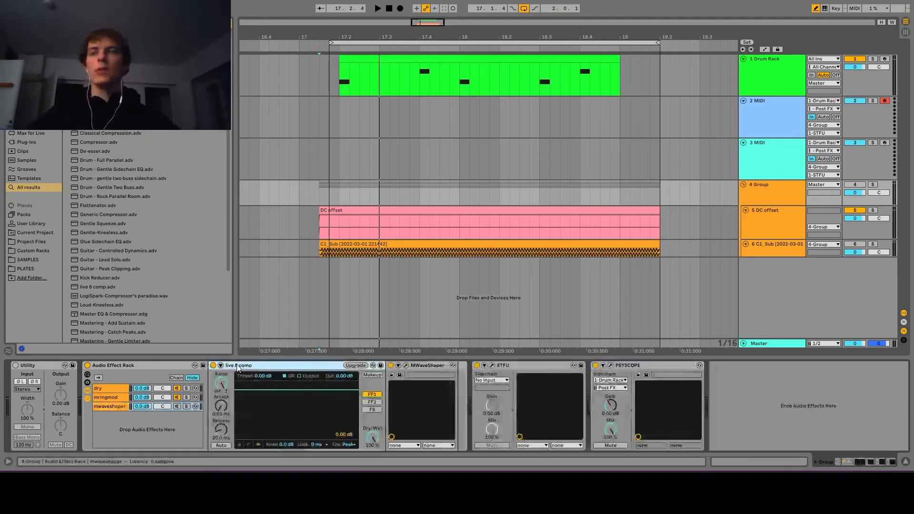
left_click(221, 365)
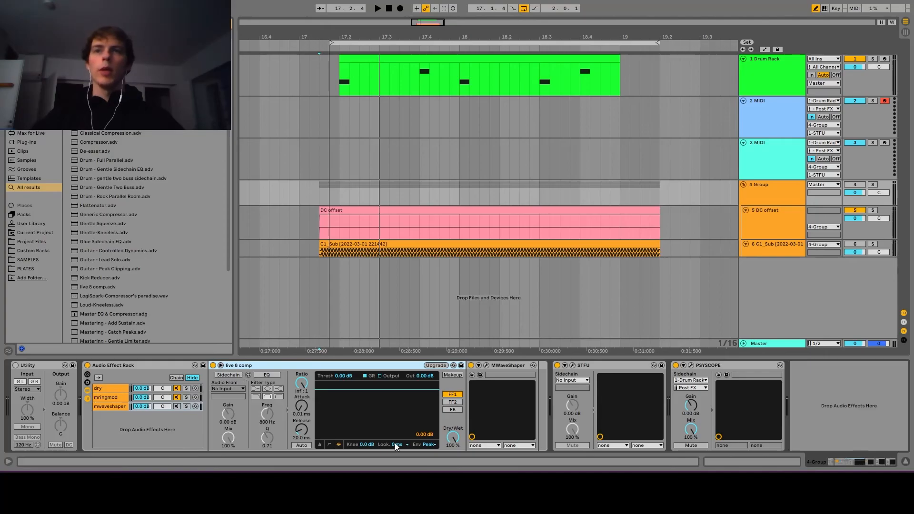
left_click(228, 388)
left_click(244, 396)
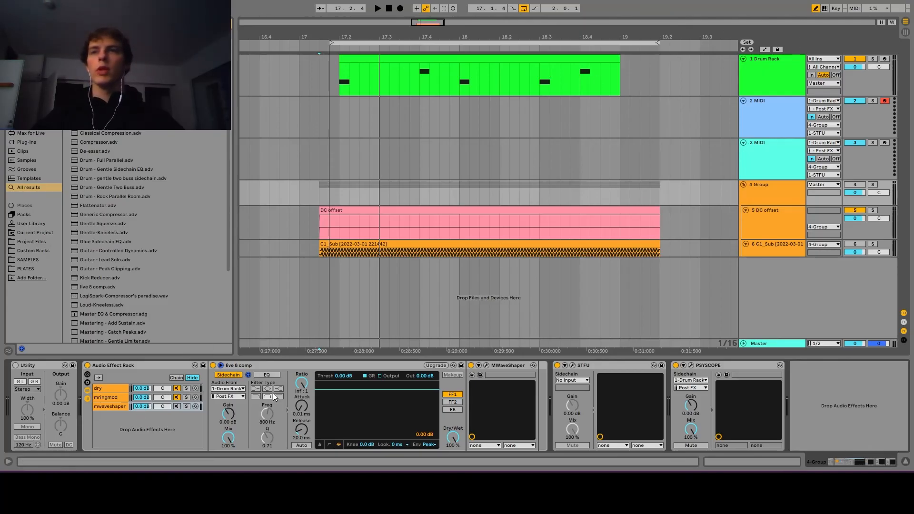
- Shape MWaveShaper's curve in Asymmetric mode into a peak, with a centre point at 0% and the upper endpoint lowered to -100%
left_click(486, 365)
left_click_drag(410, 148, 376, 97)
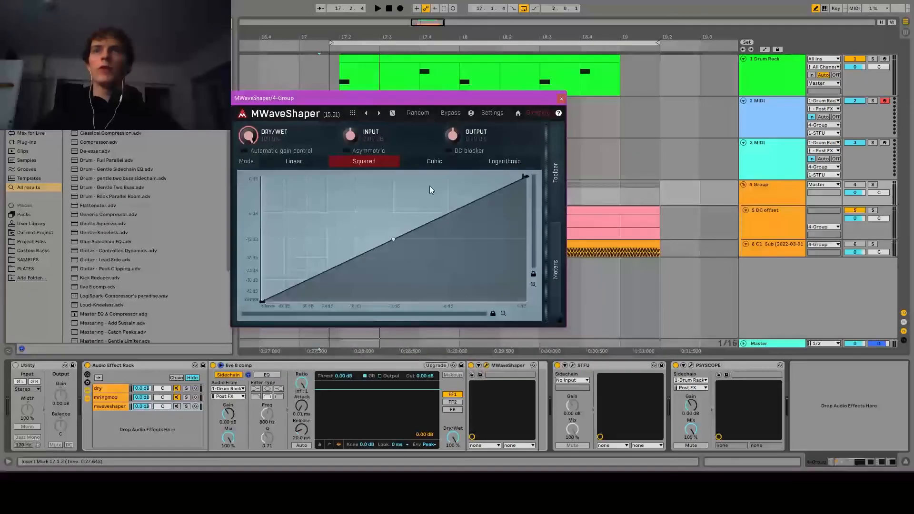
left_click(362, 154)
left_click_drag(398, 97, 436, 108)
right_click(419, 217)
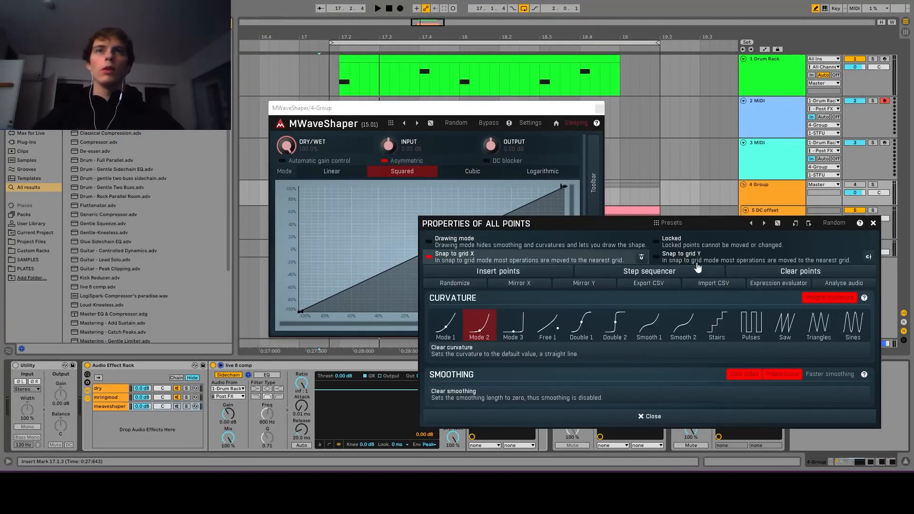
left_click(650, 416)
left_click_drag(439, 245, 431, 249)
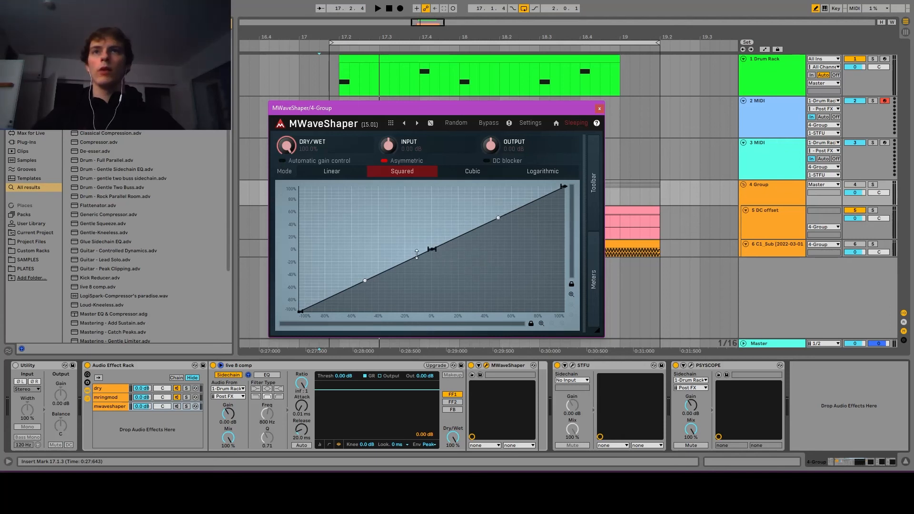
left_click_drag(563, 186, 563, 311)
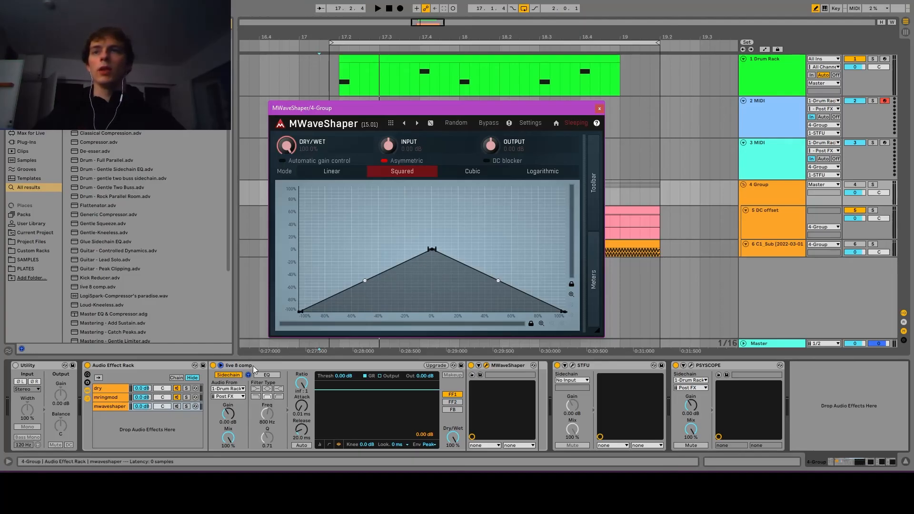
- Enable Side-chain for oscillator 1 in MRingModulator and reduce its phase
left_click(229, 365)
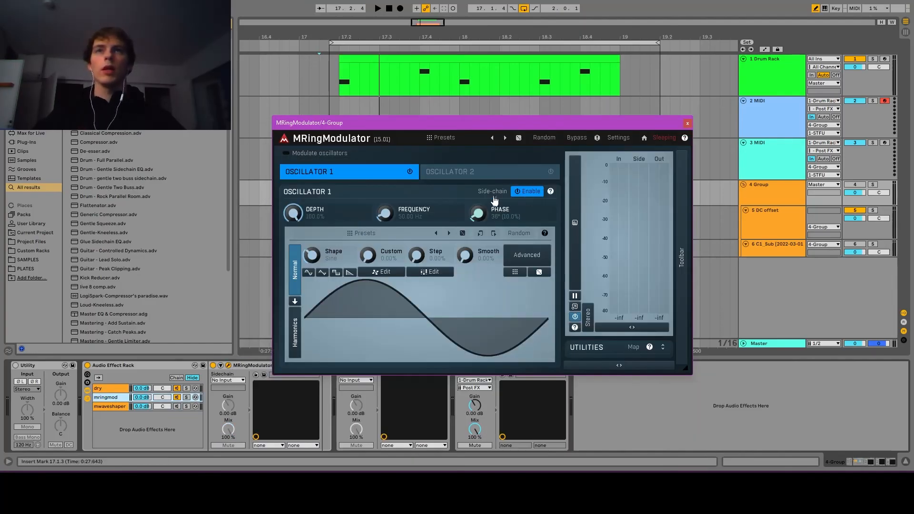
left_click(492, 195)
left_click_drag(479, 214, 479, 225)
left_click(687, 123)
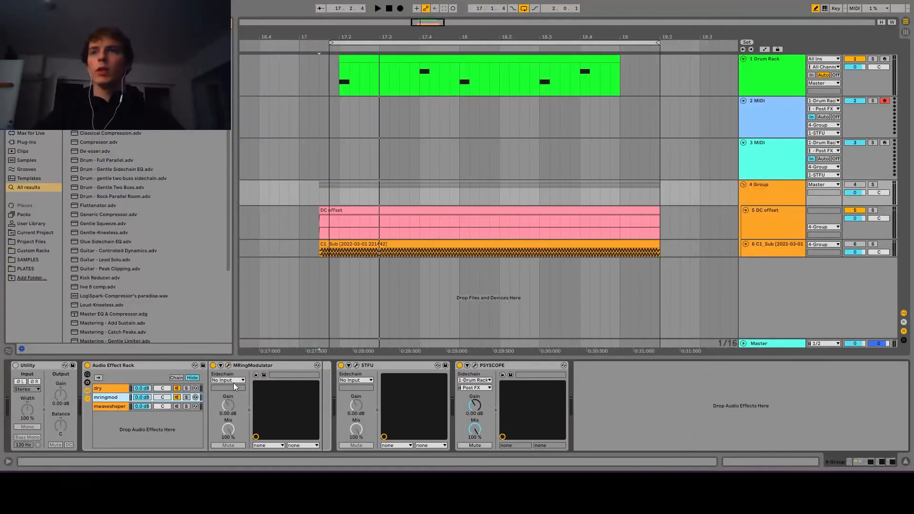
- Set MRingModulator's sidechain input to 4-Group with a Post FX tap
left_click(232, 380)
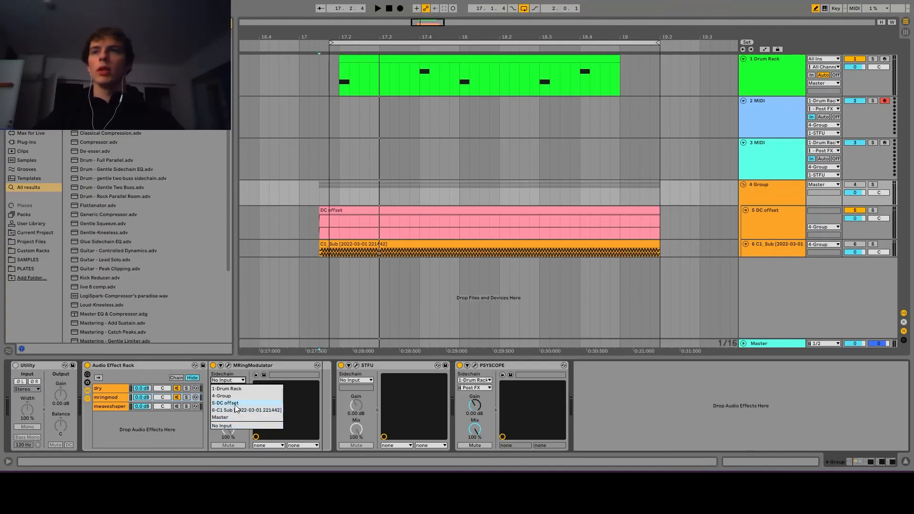
left_click(223, 396)
left_click(229, 387)
left_click(311, 438)
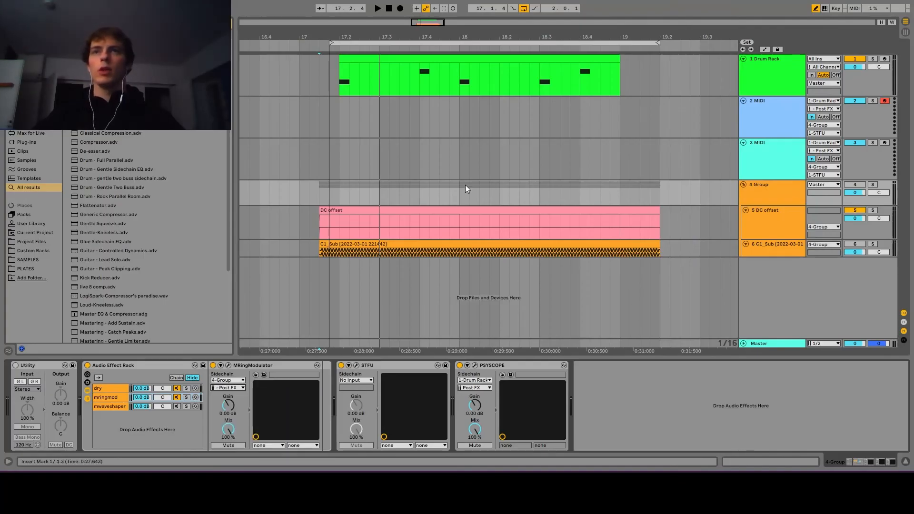
- Play back the loop and examine up close in PSYSCOPE how the ring-modulated sub follows the kick's waveform
left_click(475, 365)
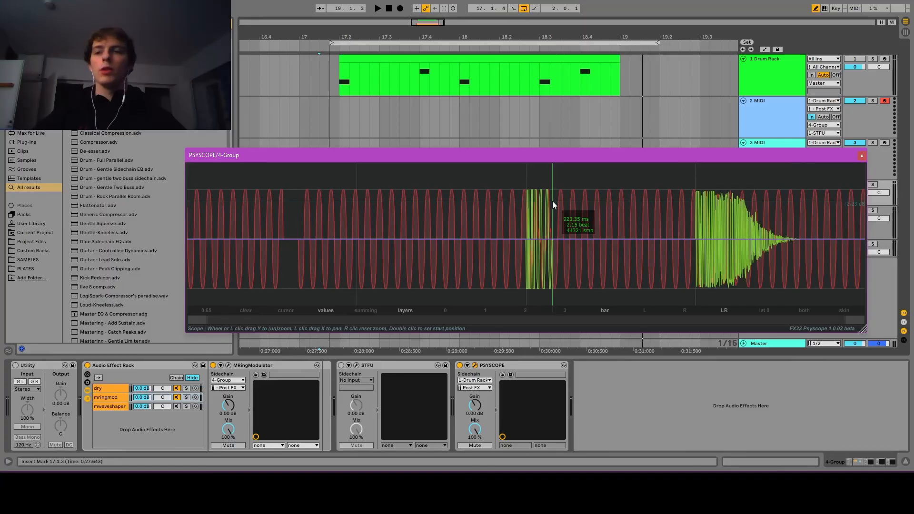
scroll(539, 218, "up", 5)
left_click_drag(490, 206, 567, 419)
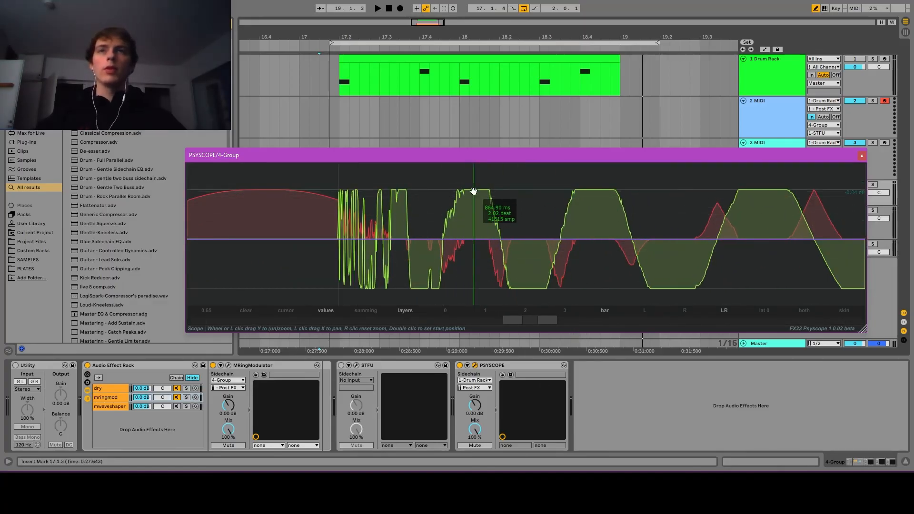
scroll(473, 189, "up", 4)
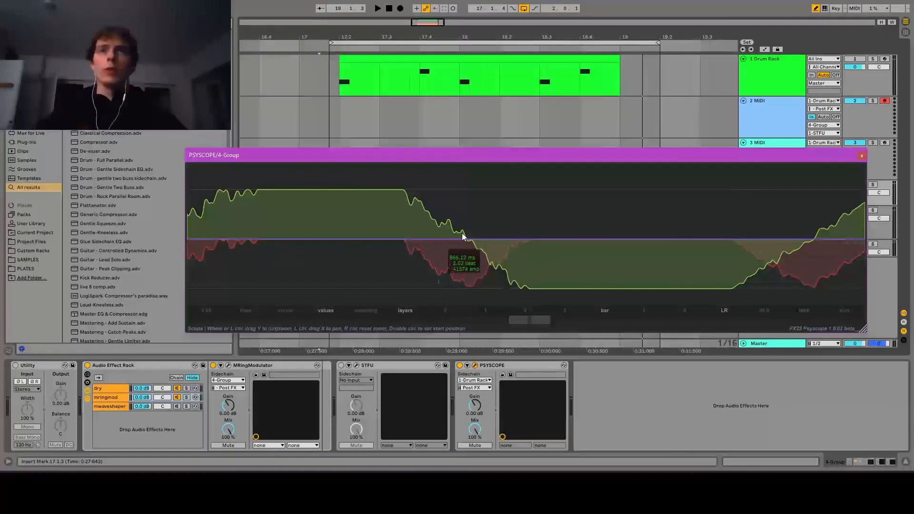
mouse_move(475, 259)
left_mouse_down()
mouse_move(461, 232)
mouse_move(469, 271)
left_mouse_up()
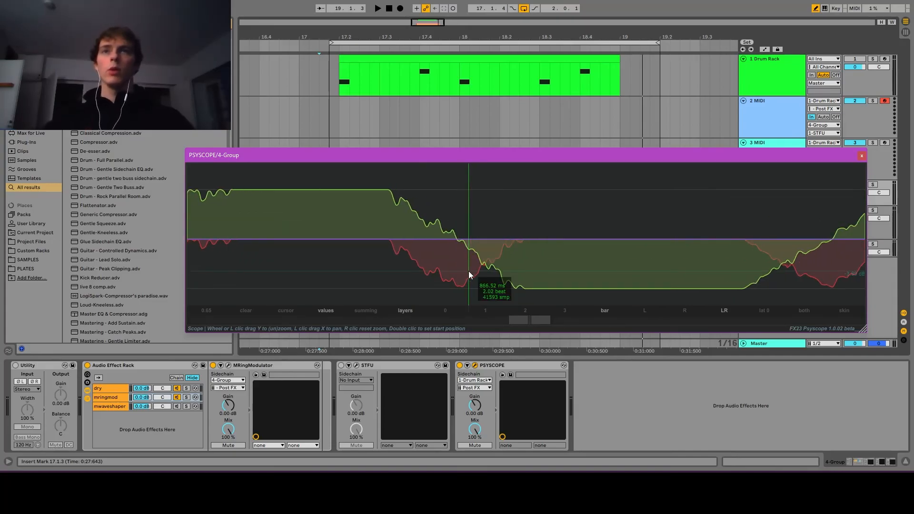
left_click_drag(468, 270, 414, 212)
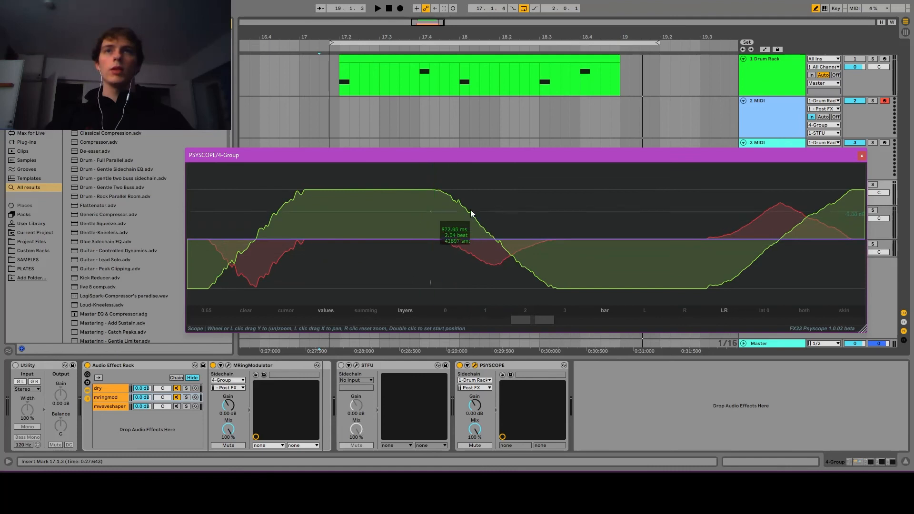
mouse_move(499, 238)
left_mouse_down()
mouse_move(400, 210)
mouse_move(522, 228)
mouse_move(503, 229)
left_mouse_up()
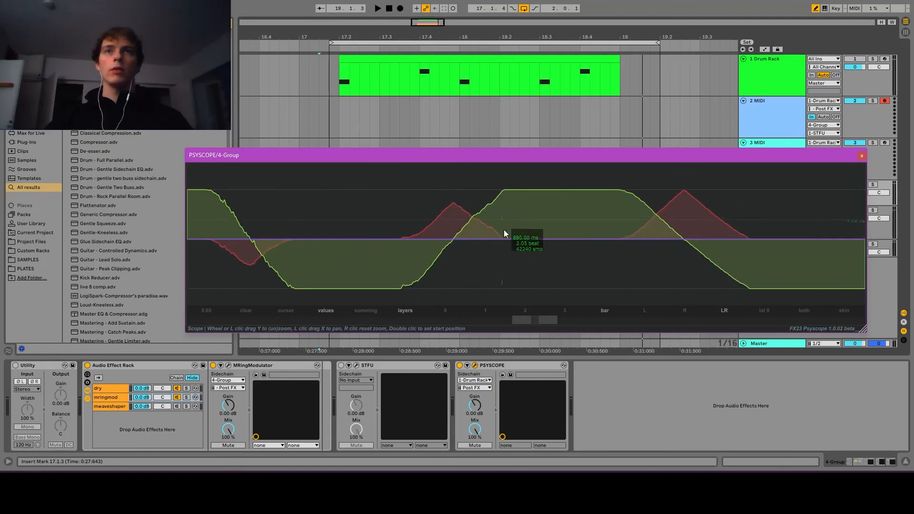
- Switch PSYSCOPE to summing, examine the combined kick and sub waveform, and return to the 4 Group devices
left_click(365, 309)
left_click_drag(427, 170, 480, 191)
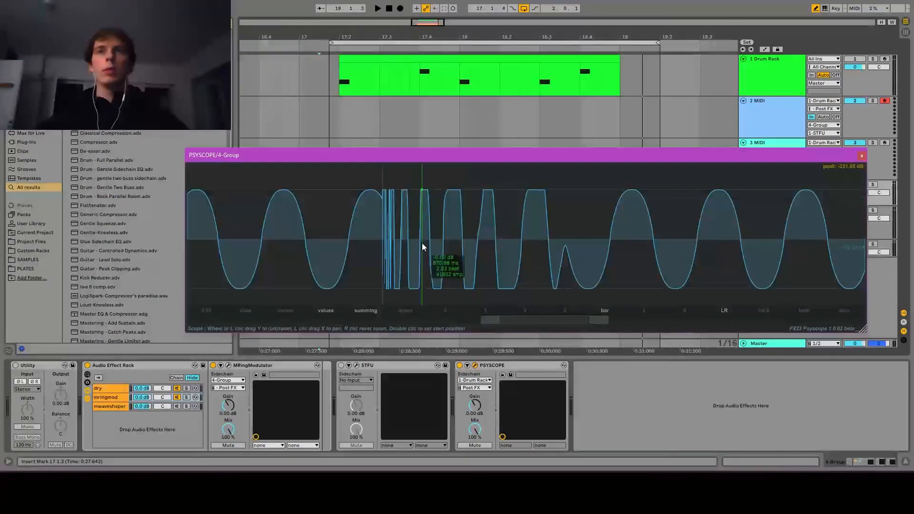
left_click(815, 87)
left_click(789, 195)
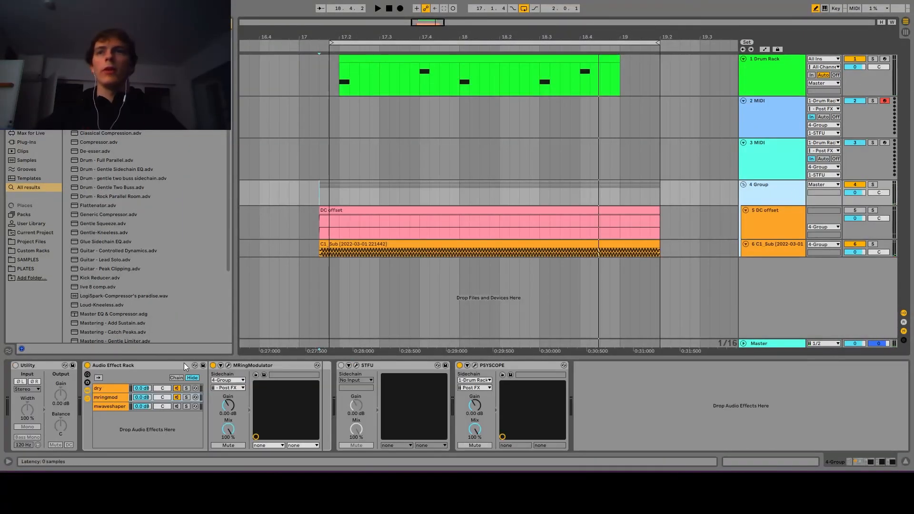
- Examine the STFU envelope in the 4 Group device chain along with the Audio Effect Rack's dry chain
left_click(87, 390)
left_click(767, 119)
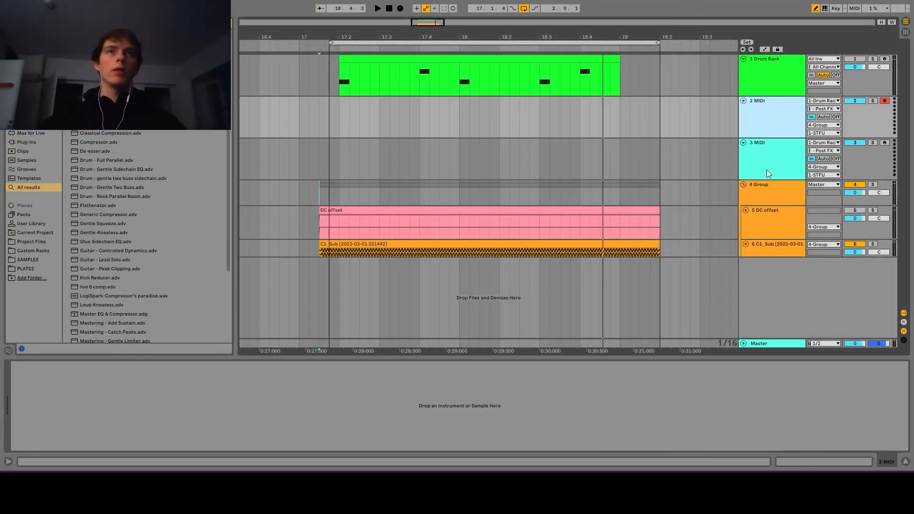
left_click(764, 193)
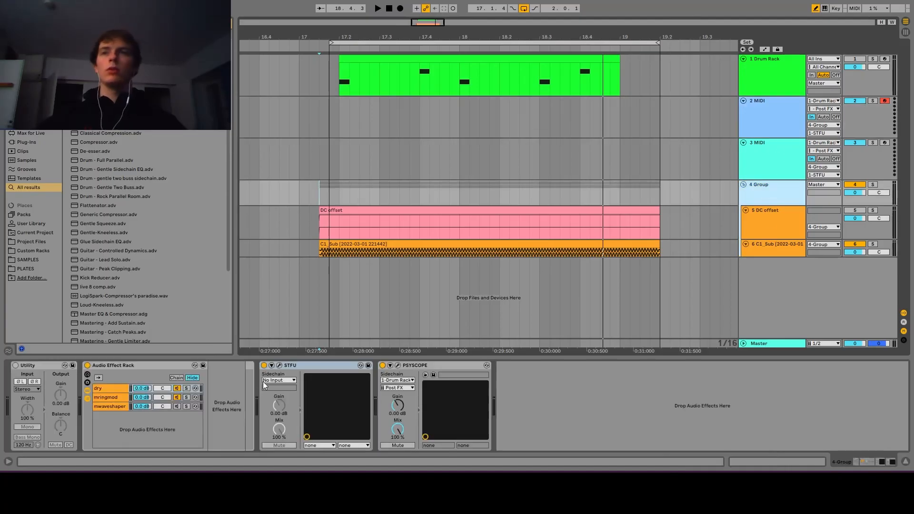
left_click(280, 365)
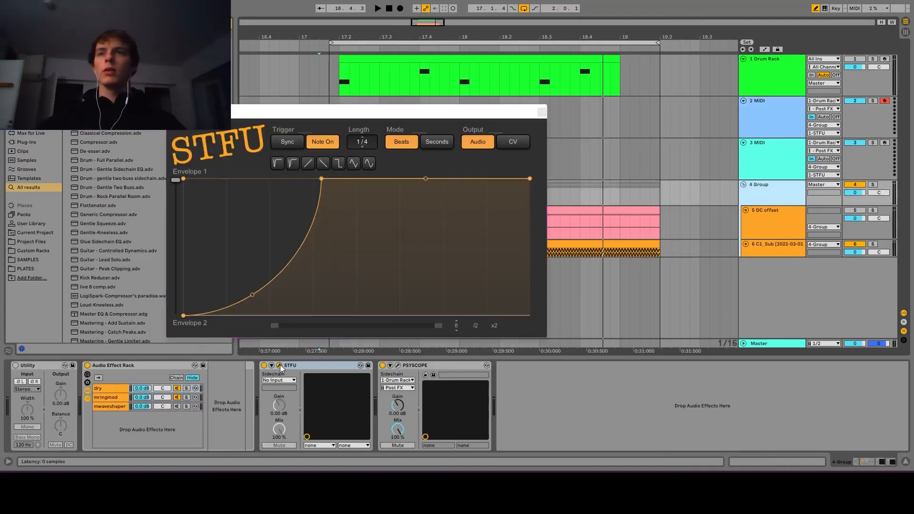
left_click(280, 366)
left_click(120, 366)
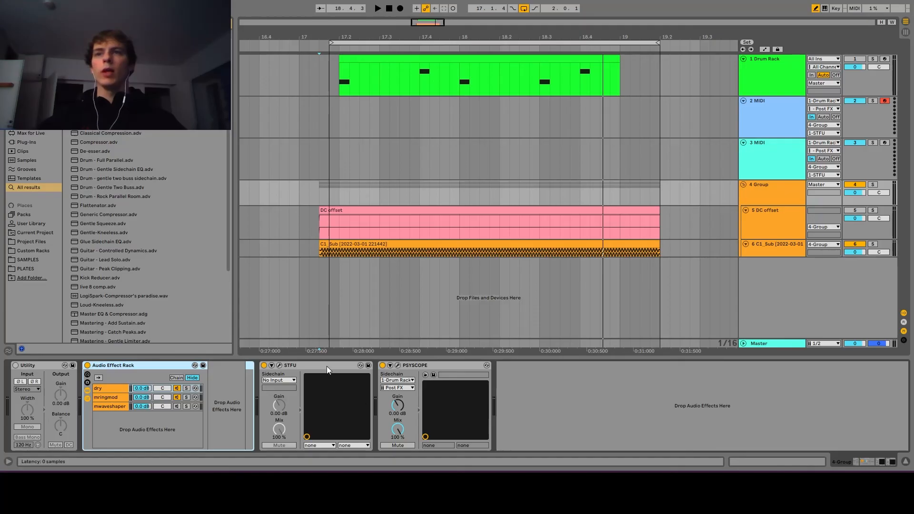
left_click(107, 388)
left_click_drag(299, 365, 343, 385)
left_click(279, 365)
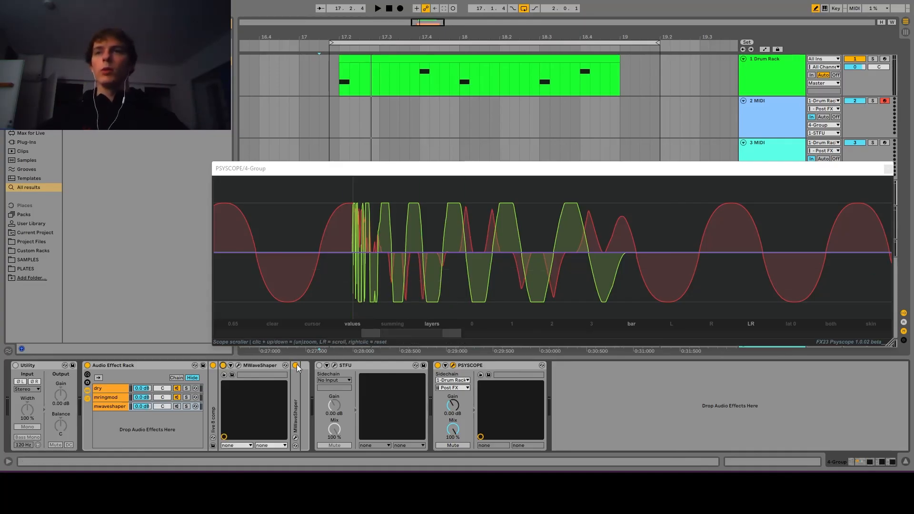
- Examine the Squared-mode transfer curve of the first MWaveShaper in the rack's mwaveshaper chain
left_click(107, 407)
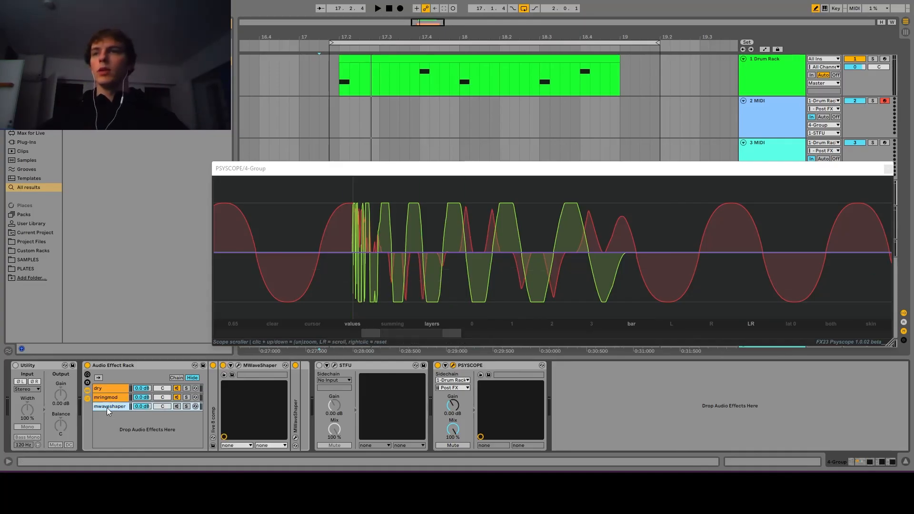
left_click(238, 364)
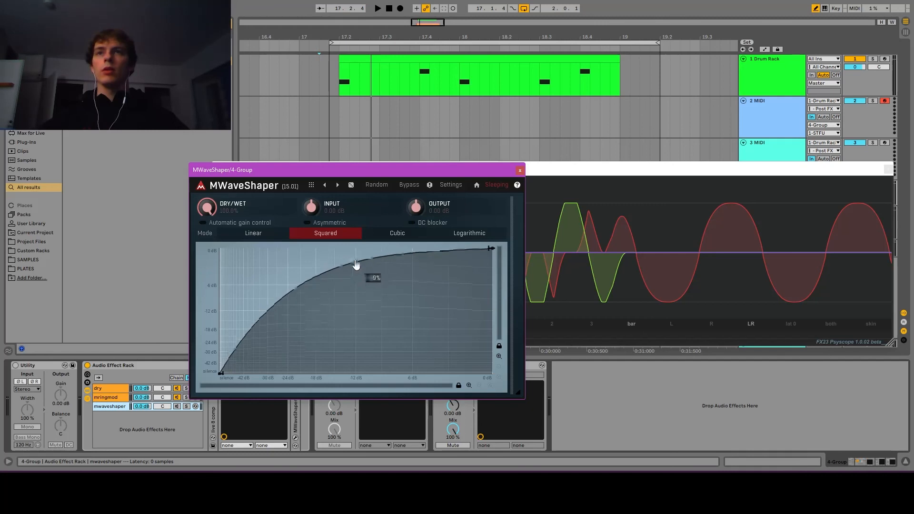
left_click(519, 171)
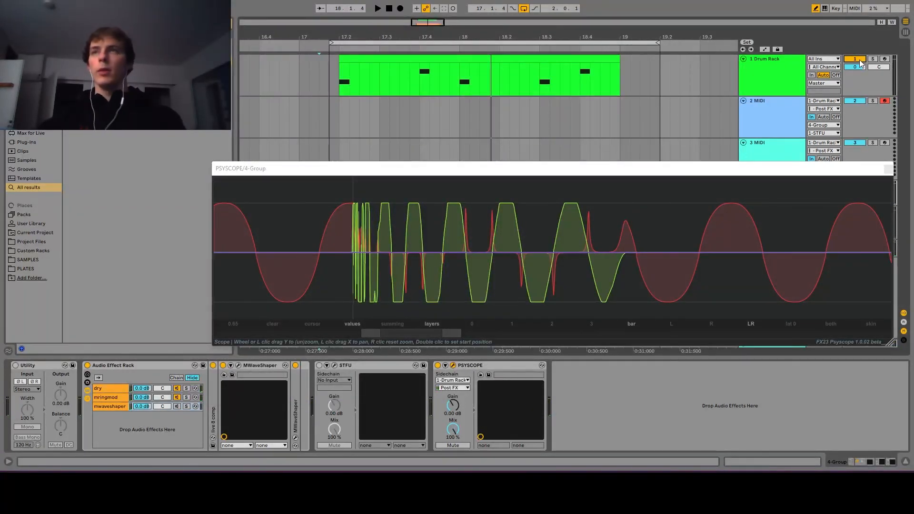
- Find STFU in the browser and add a new instance at the end of the rack's mwaveshaper chain
key("ctrl+f")
type("stfu")
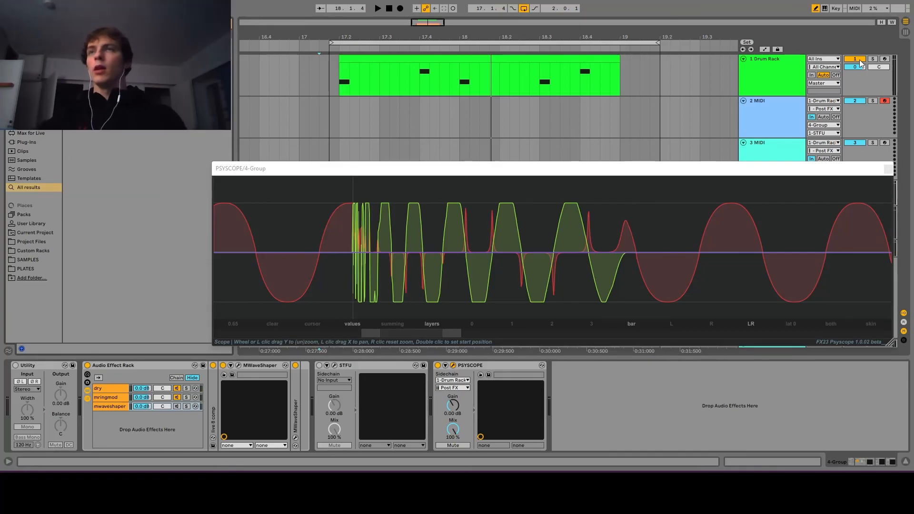
key("Down")
key("Return")
left_click_drag(583, 365, 342, 375)
- Set the new STFU to Note On with a 1/4 length, shaping its envelope to hold full level before curving down to zero
left_click(320, 365)
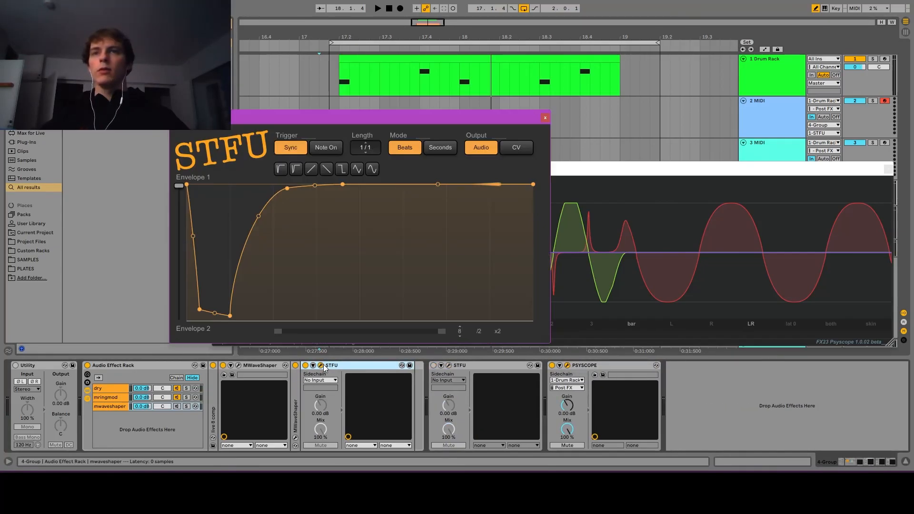
left_click_drag(369, 143, 368, 151)
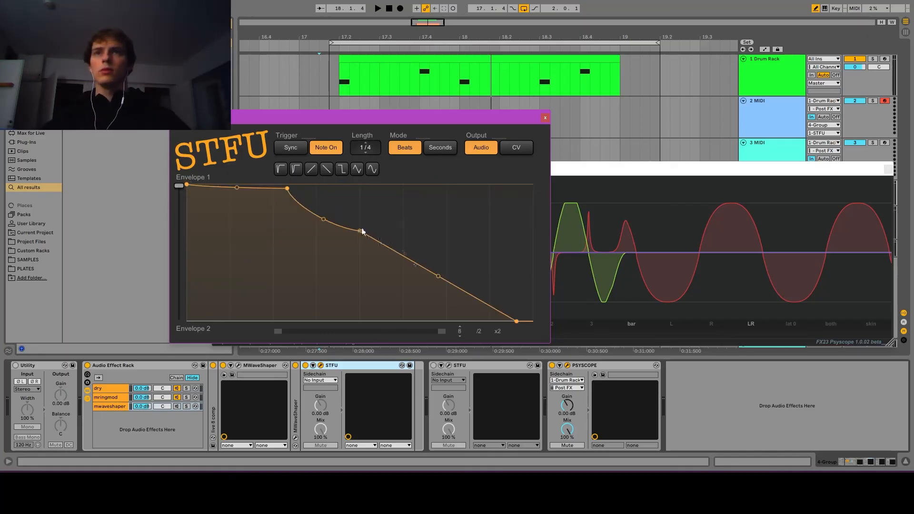
left_click_drag(363, 232, 333, 321)
left_click_drag(287, 188, 258, 186)
left_click(320, 365)
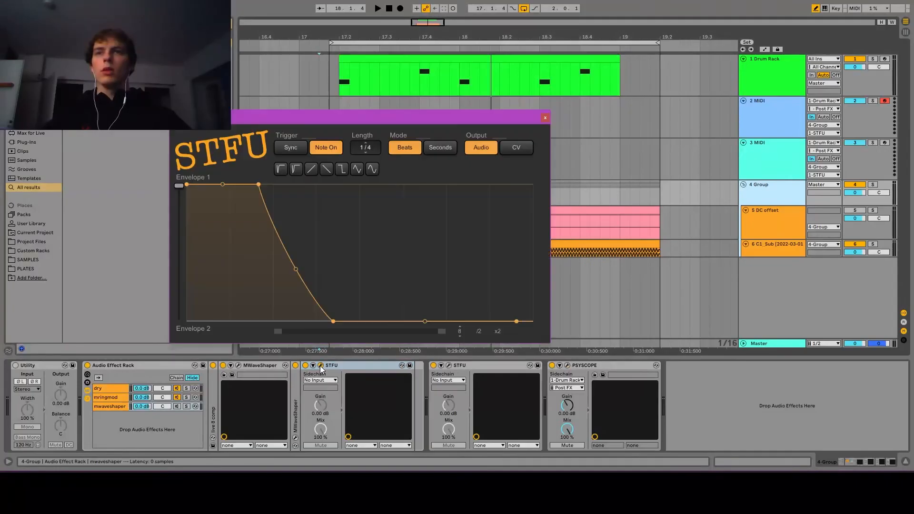
left_click(322, 366)
left_click(448, 366)
left_click(448, 366)
- Set the MIDI output of the 2 MIDI and 3 MIDI tracks together to No Output
left_click(781, 124)
left_click(779, 149, "shift")
left_click(817, 167)
left_click(820, 204)
left_click(820, 204)
- Find Ext. Instrument in the browser and load it onto the 2 MIDI track
left_click(769, 116)
key("space")
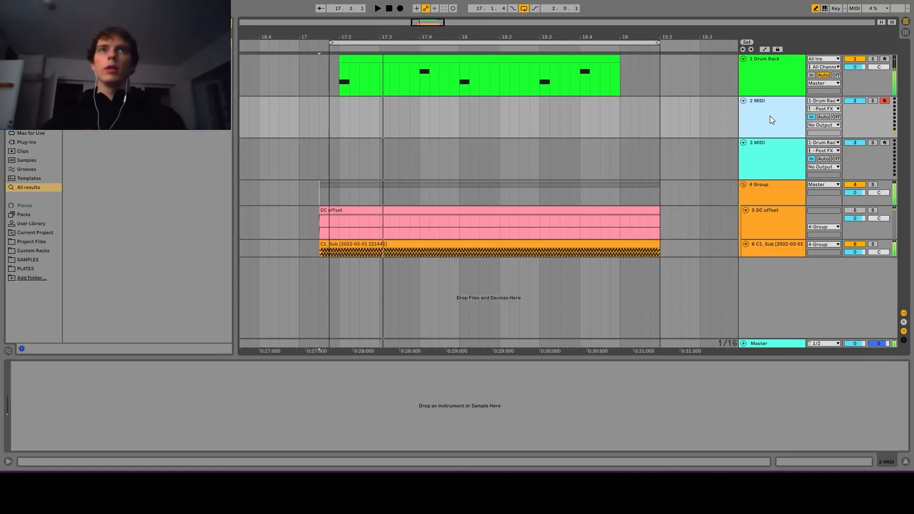
key("ctrl+f")
type("ext")
key("Return")
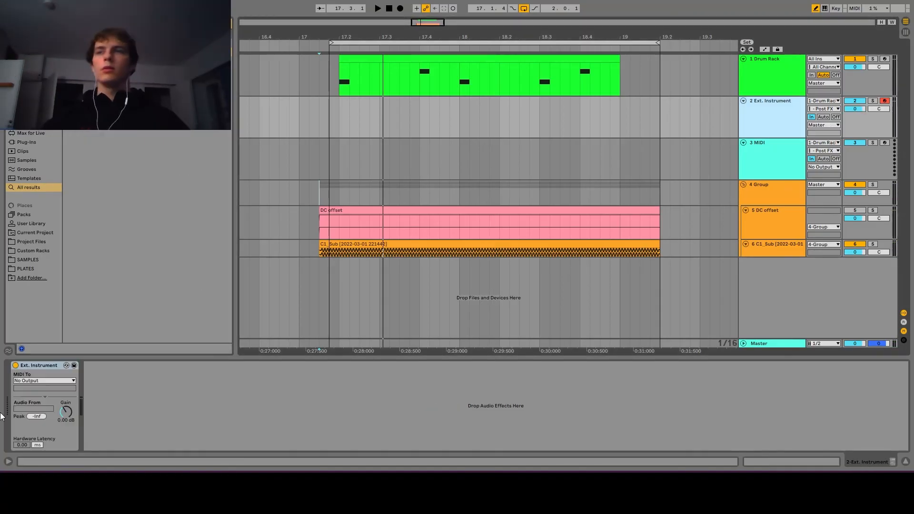
- Route the Ext. Instrument's MIDI to 4-Group with 1-STFU as the destination device
left_click(44, 380)
left_click(45, 396)
left_click(44, 388)
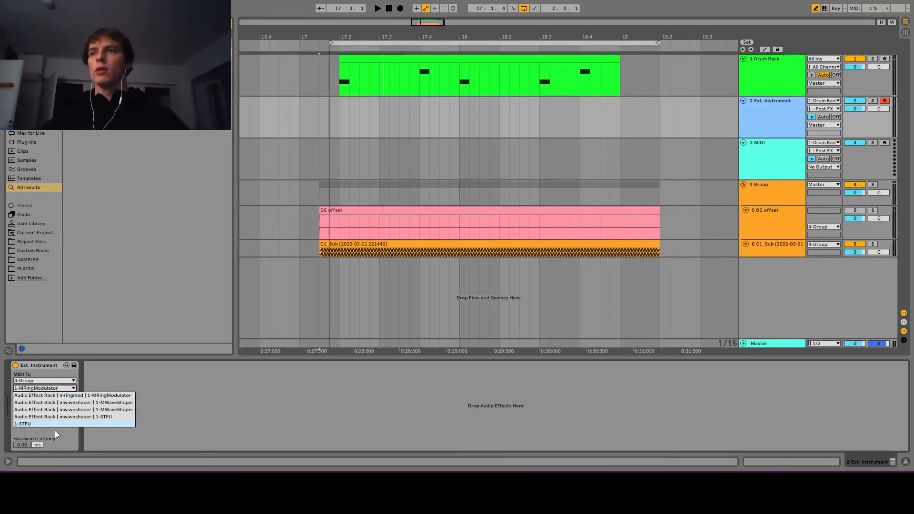
left_click(81, 410)
- Group the Ext. Instrument into an Instrument Rack and duplicate its chain
key("ctrl+g")
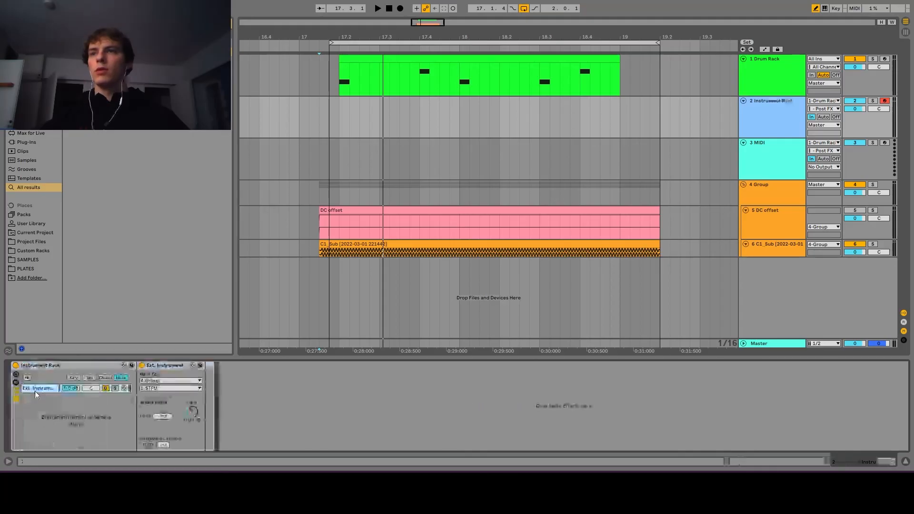
left_click(31, 389)
key("ctrl+d")
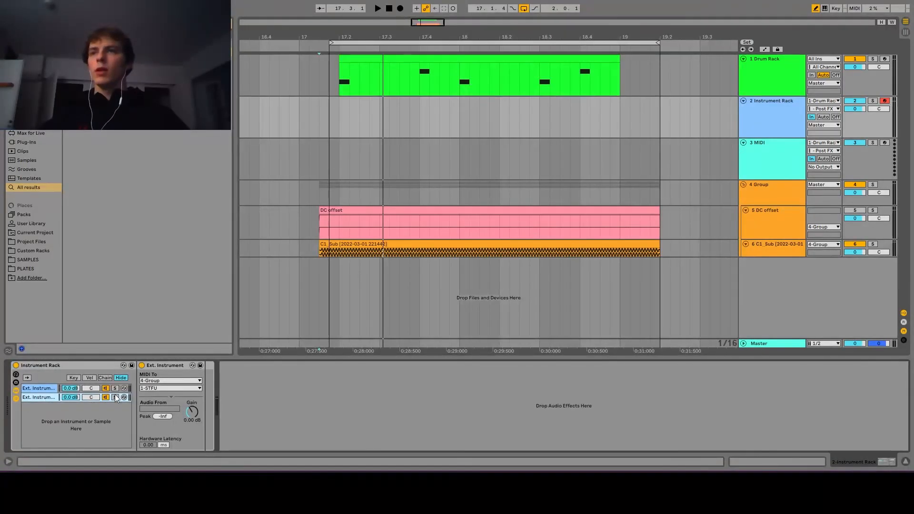
- Choose the MIDI destination device for the duplicated chain and copy the Instrument Rack to the 3 MIDI track
left_click(156, 388)
left_click(162, 423)
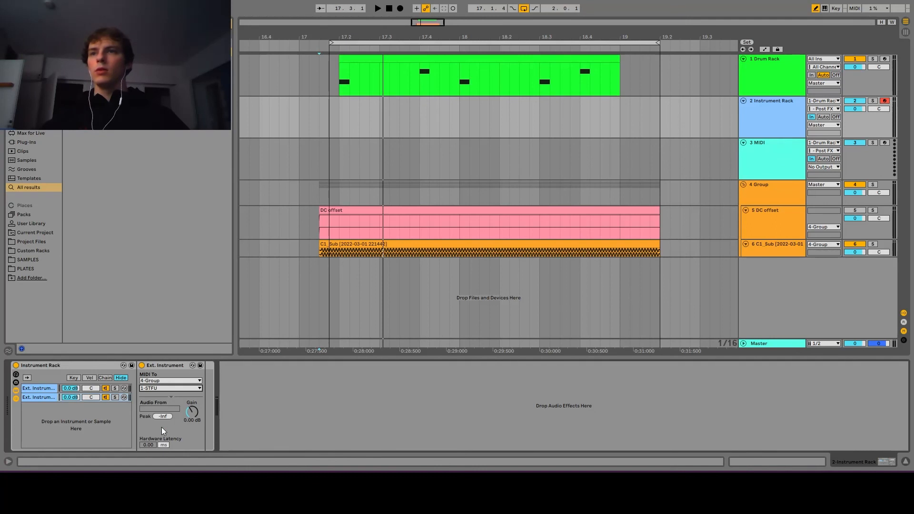
left_click_drag(698, 183, 587, 401)
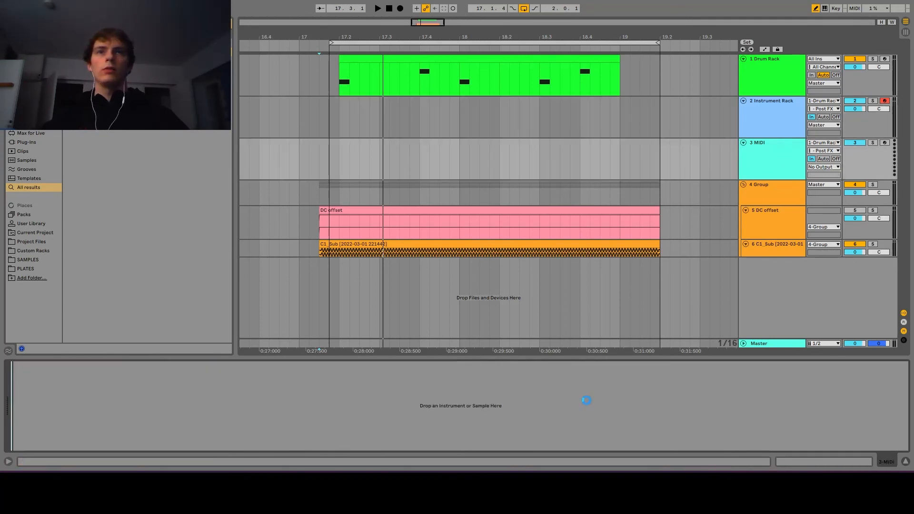
- Return to 4 Group's mwaveshaper chain and examine the MWaveShaper curve, the added STFU and the resulting waveform in PSYSCOPE
left_click(775, 199)
left_click(115, 407)
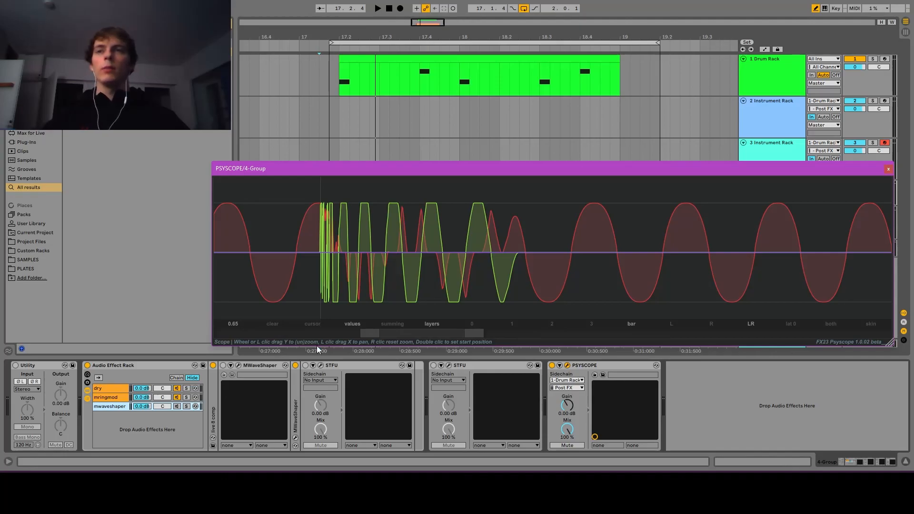
left_click(230, 365)
left_click(239, 365)
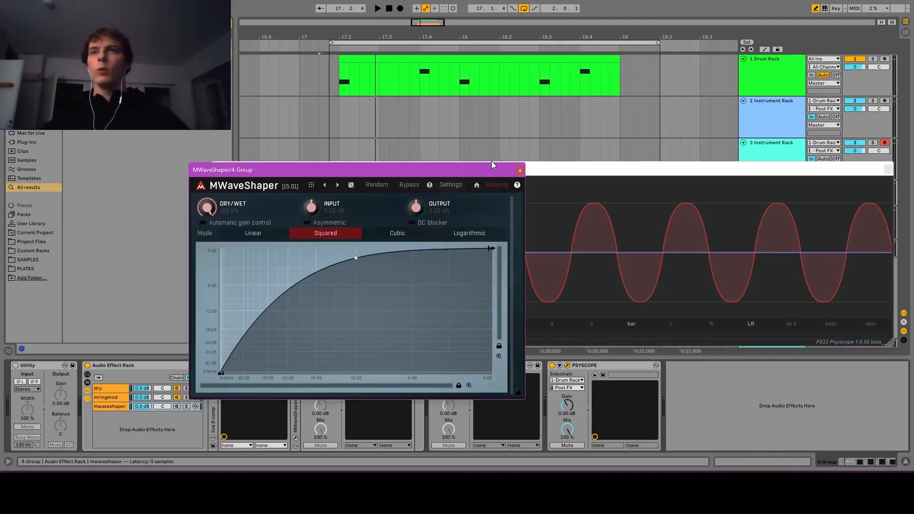
left_click(238, 365)
left_click(327, 367)
left_click(320, 366)
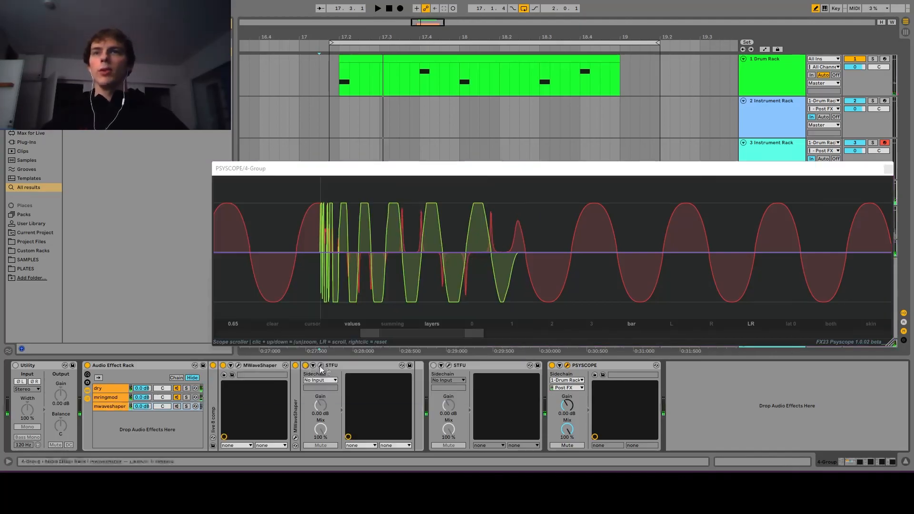
left_click(544, 121)
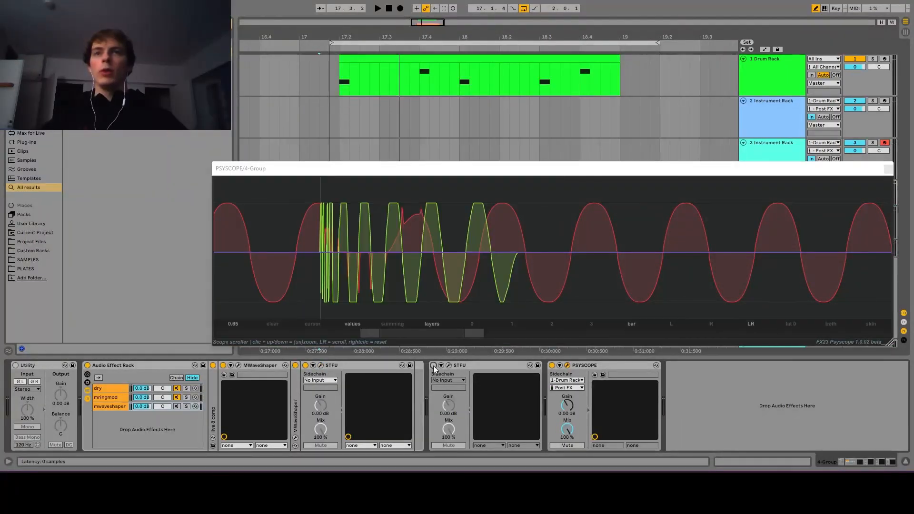
- Enable the STFU after the Audio Effect Rack, review its envelope and the ducked sub in PSYSCOPE, and close the scope
left_click(448, 365)
left_click_drag(382, 118, 382, 104)
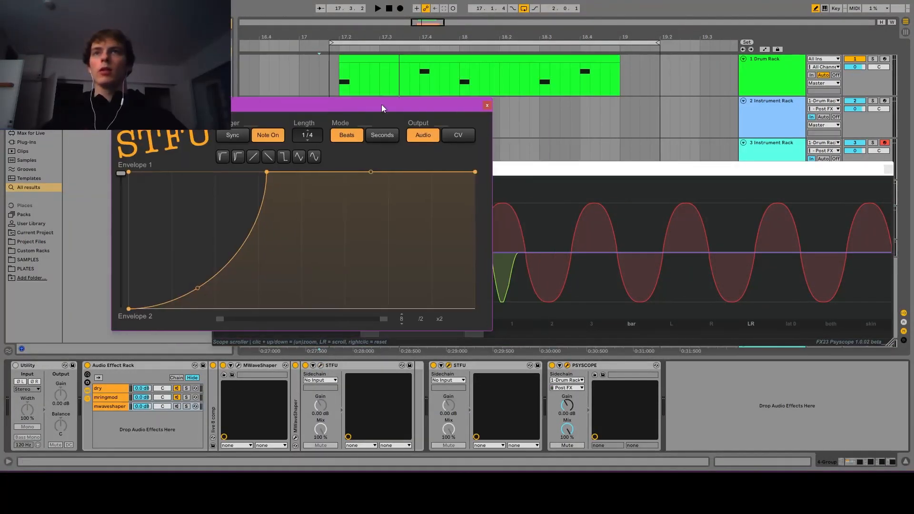
left_click(487, 105)
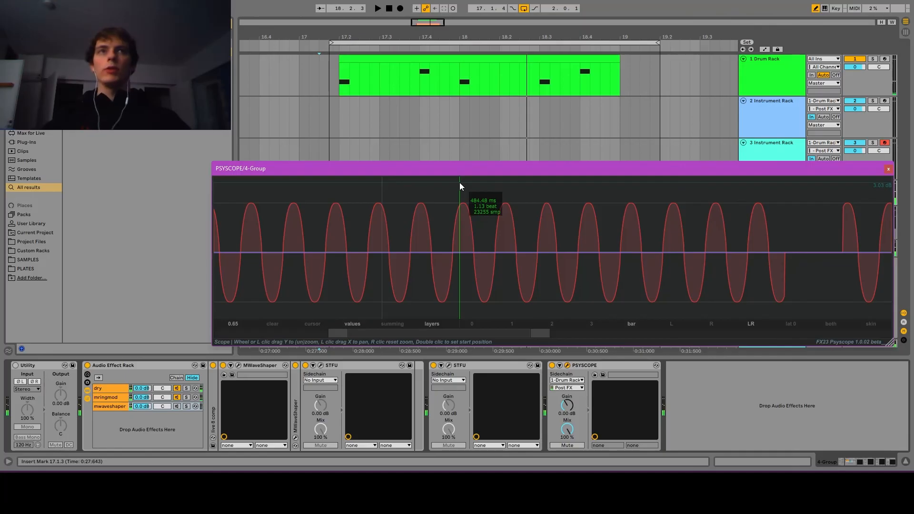
left_click(888, 169)
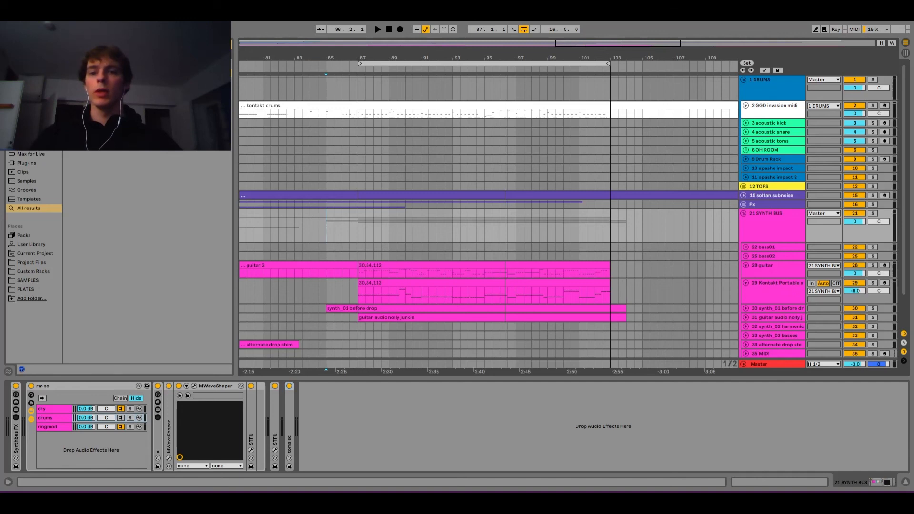
- Play the finished song's loop, examine the Master output in PSYSCOPE, and stop playback
key("space")
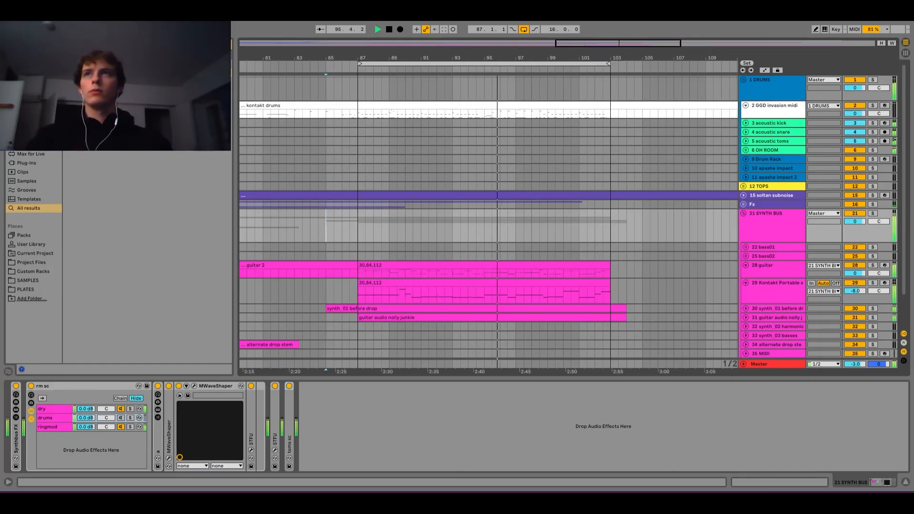
left_click(490, 400)
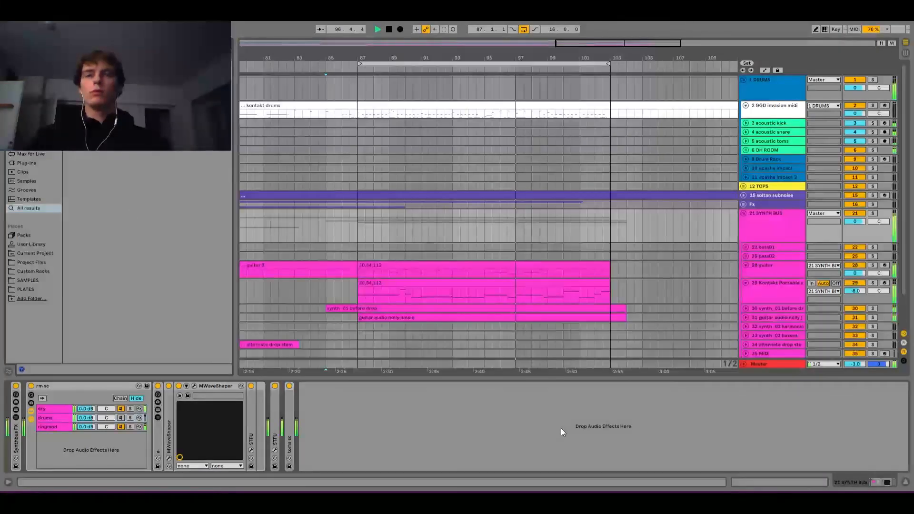
left_click(779, 363)
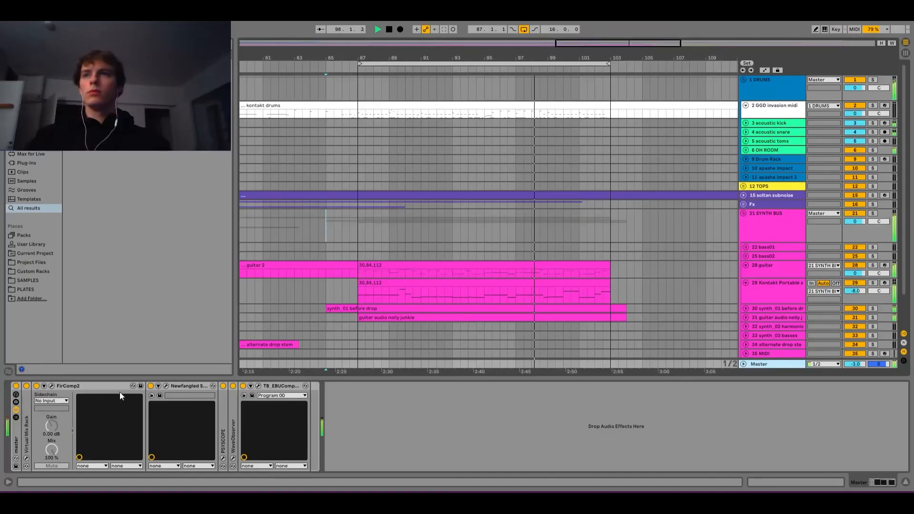
left_click(223, 458)
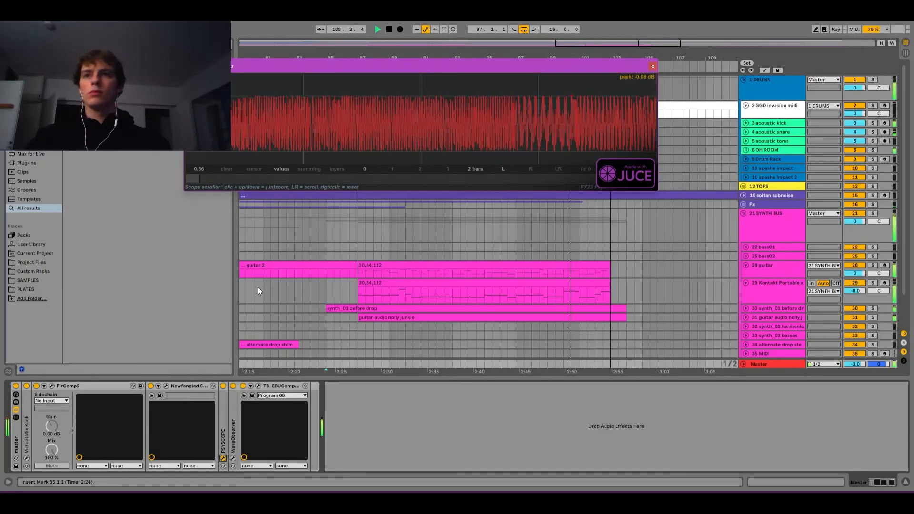
left_click(223, 457)
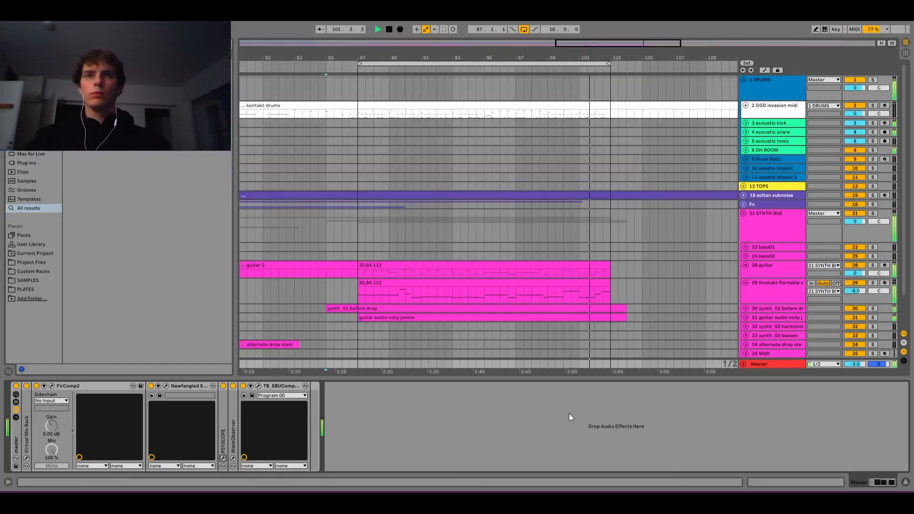
key("space")
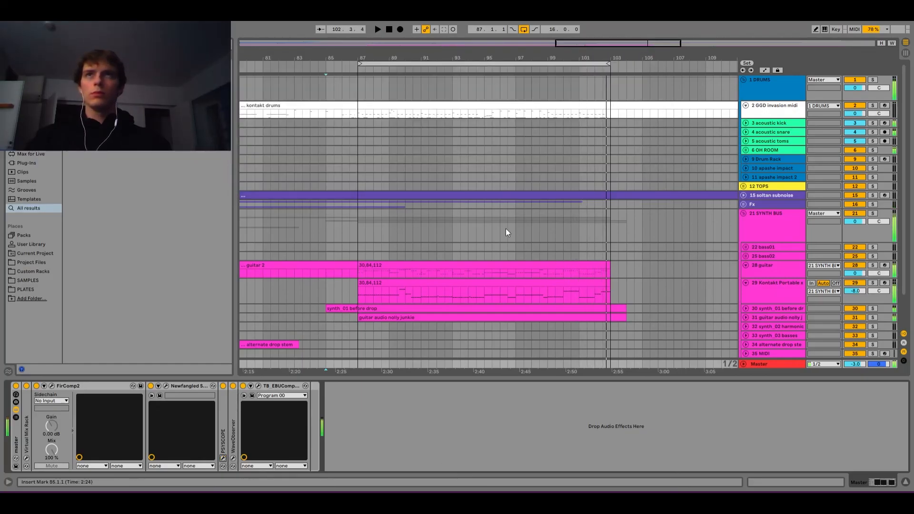